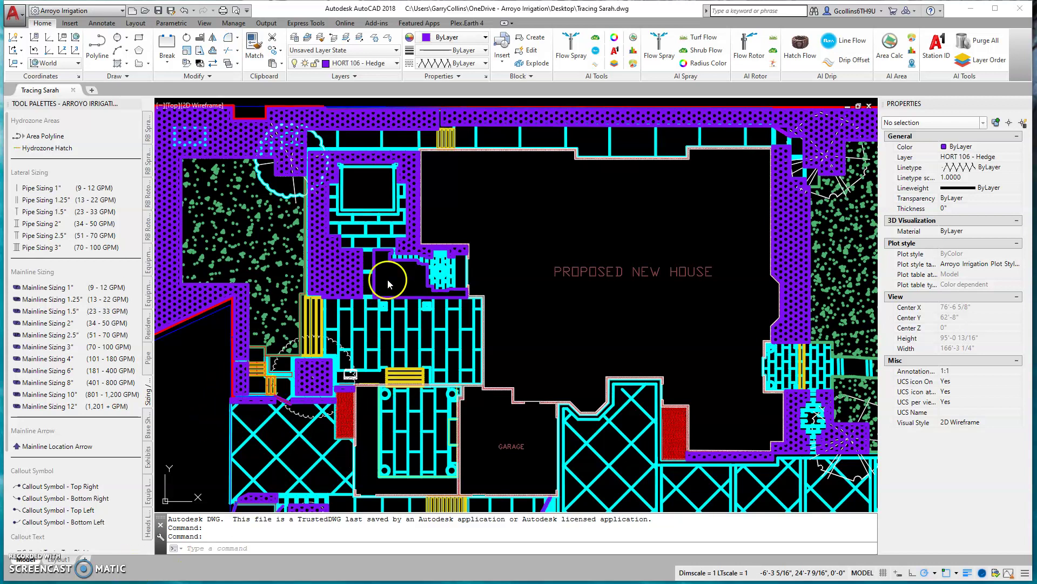
# - Inspect the existing hedge polyline's properties, then pan toward the house area
pyautogui.scroll(5, 385, 319)
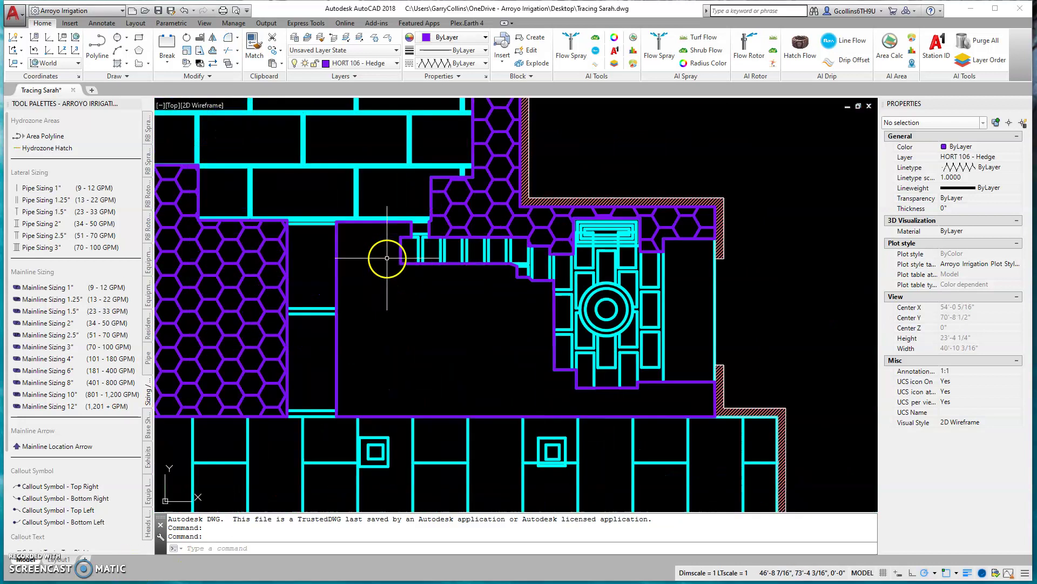
pyautogui.click(430, 263)
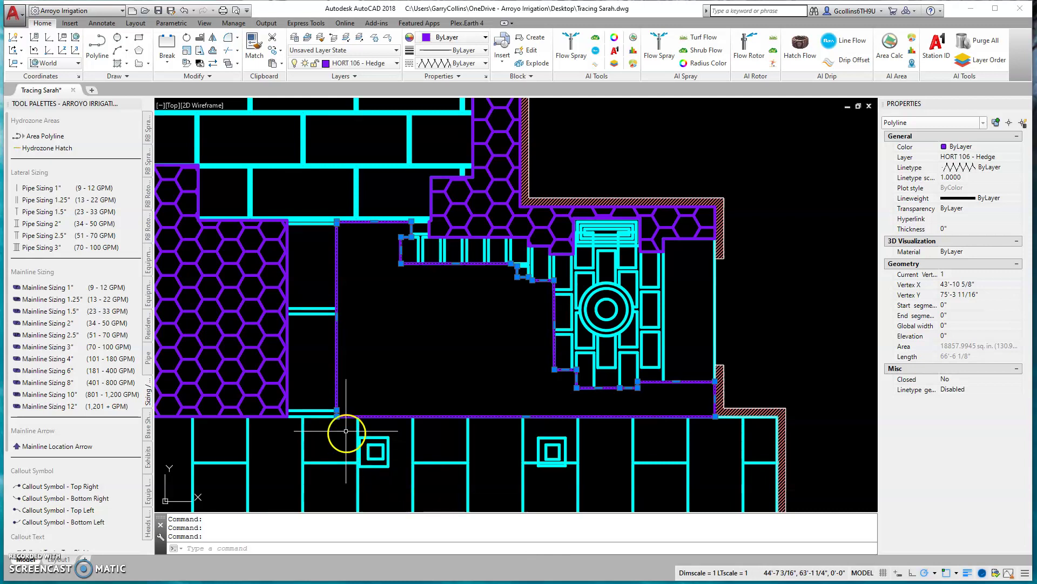
pyautogui.press('Escape')
pyautogui.click(287, 228)
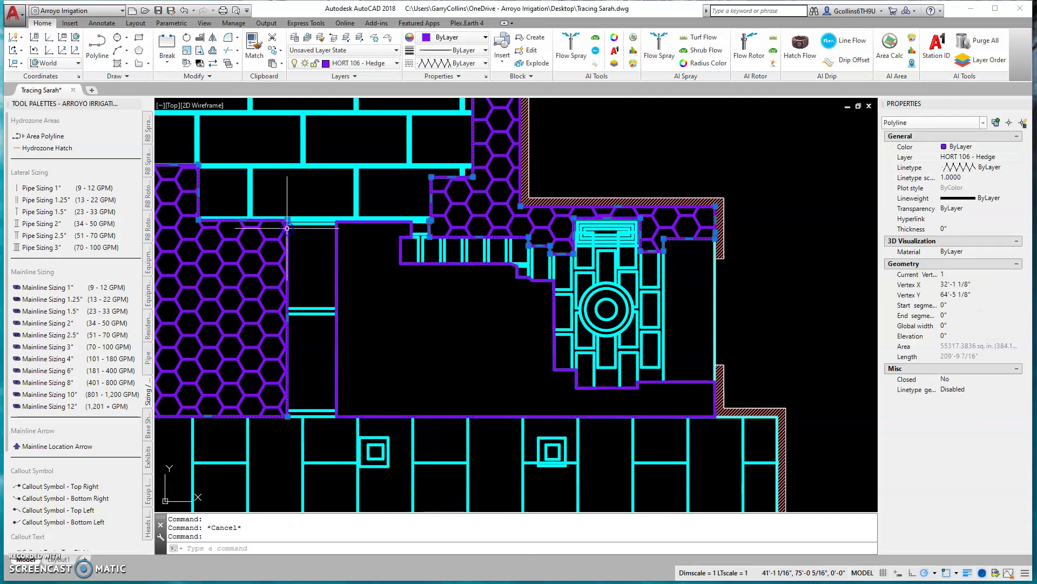
pyautogui.scroll(-4, 327, 217)
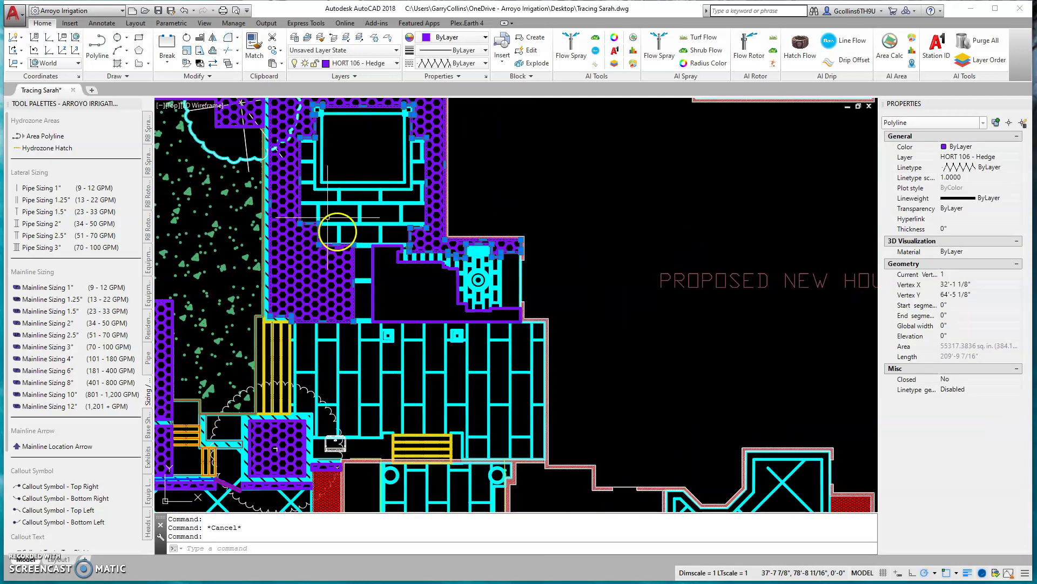
pyautogui.moveTo(327, 216); pyautogui.dragTo(364, 364, button='middle')
pyautogui.scroll(4, 373, 400)
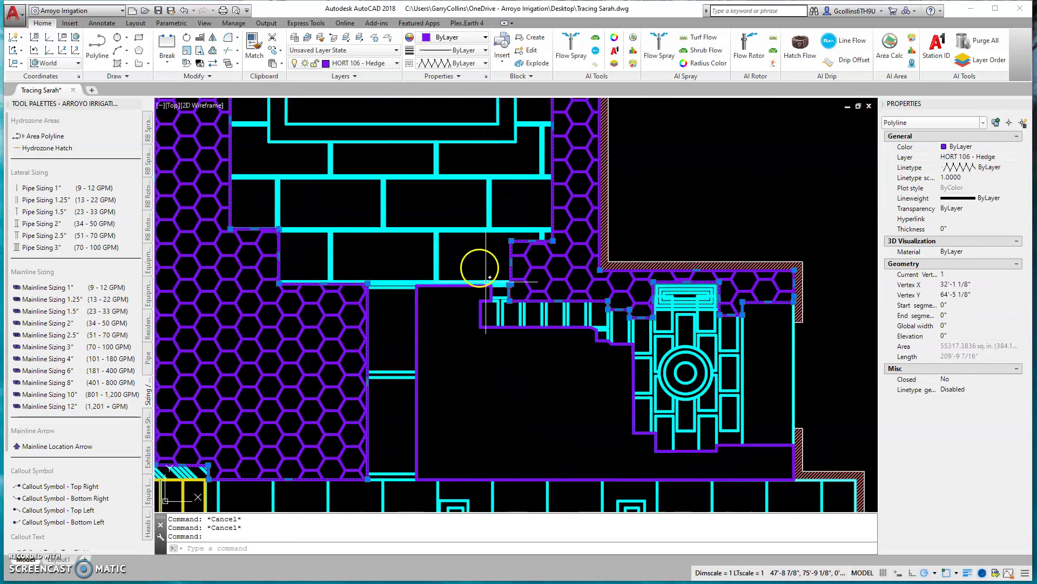
pyautogui.scroll(-4, 431, 220)
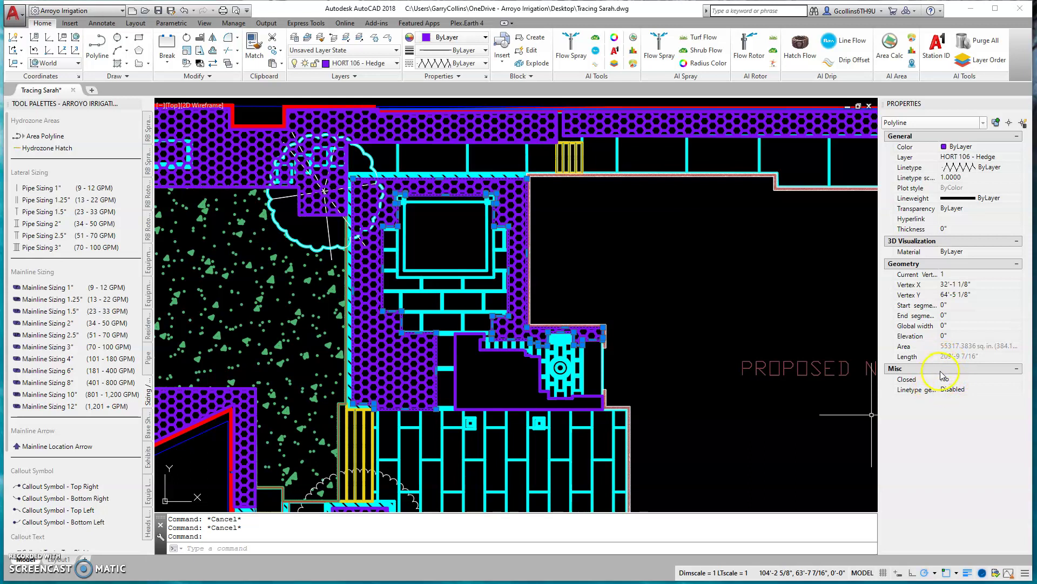
pyautogui.press('Escape')
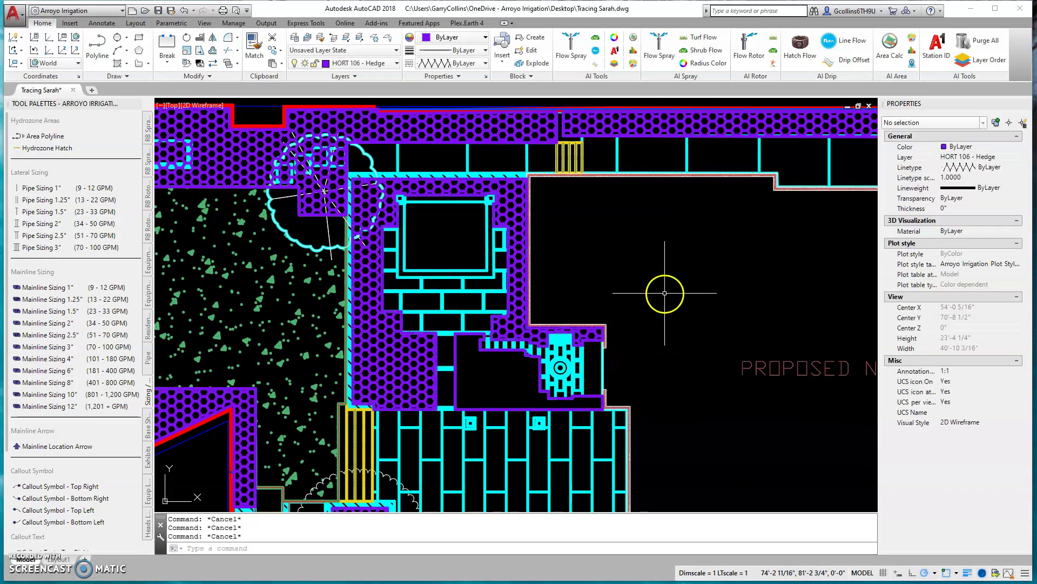
pyautogui.moveTo(661, 293); pyautogui.dragTo(565, 294, button='middle')
# - Draw a first four-cornered outline above the PROPOSED NEW HOUSE label and close it
pyautogui.write('l')
pyautogui.press('Return')
pyautogui.click(594, 244)
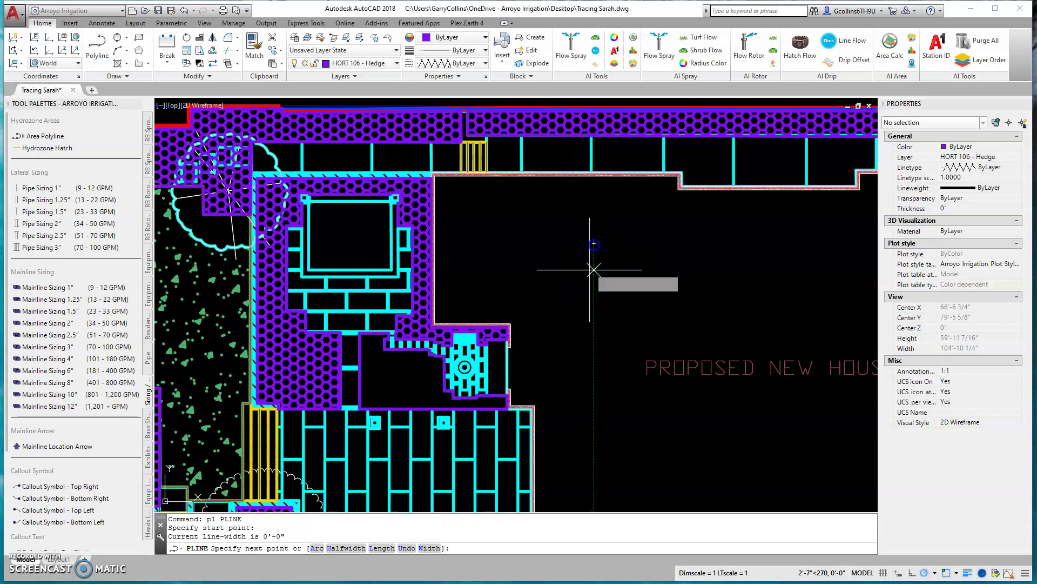
pyautogui.click(580, 339)
pyautogui.click(685, 340)
pyautogui.click(696, 255)
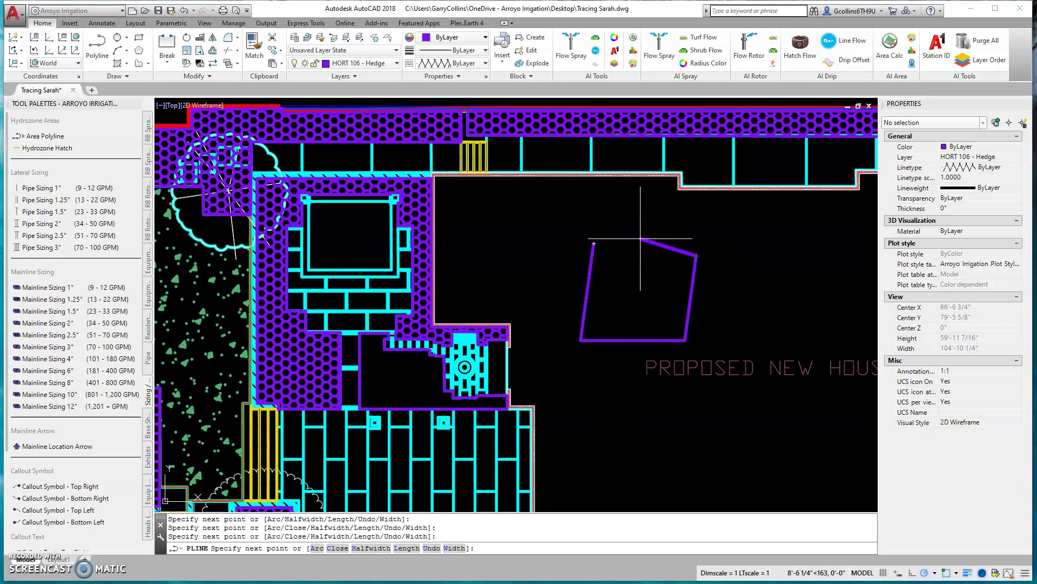
pyautogui.click(623, 236)
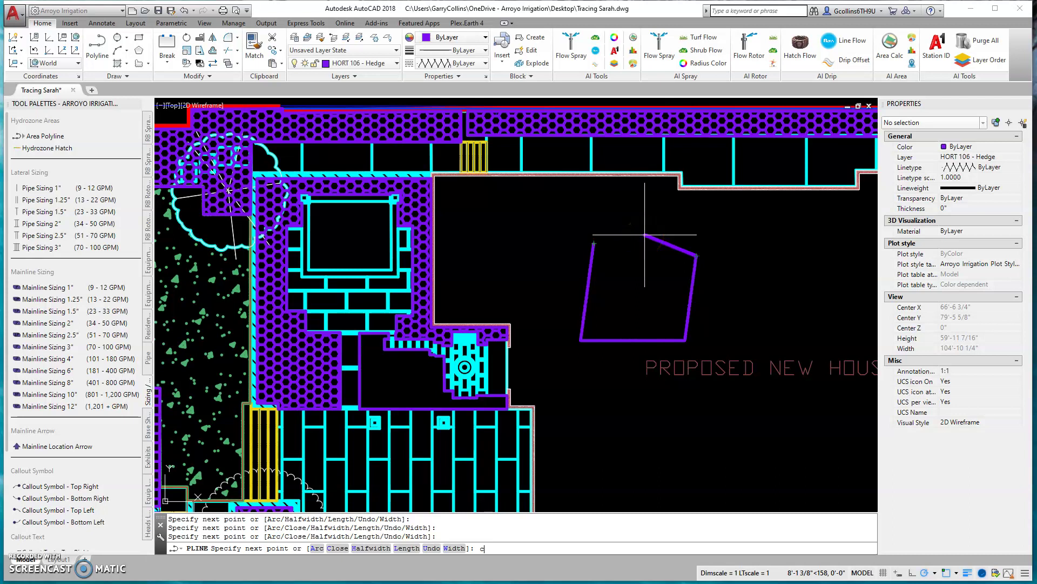
pyautogui.press('Return')
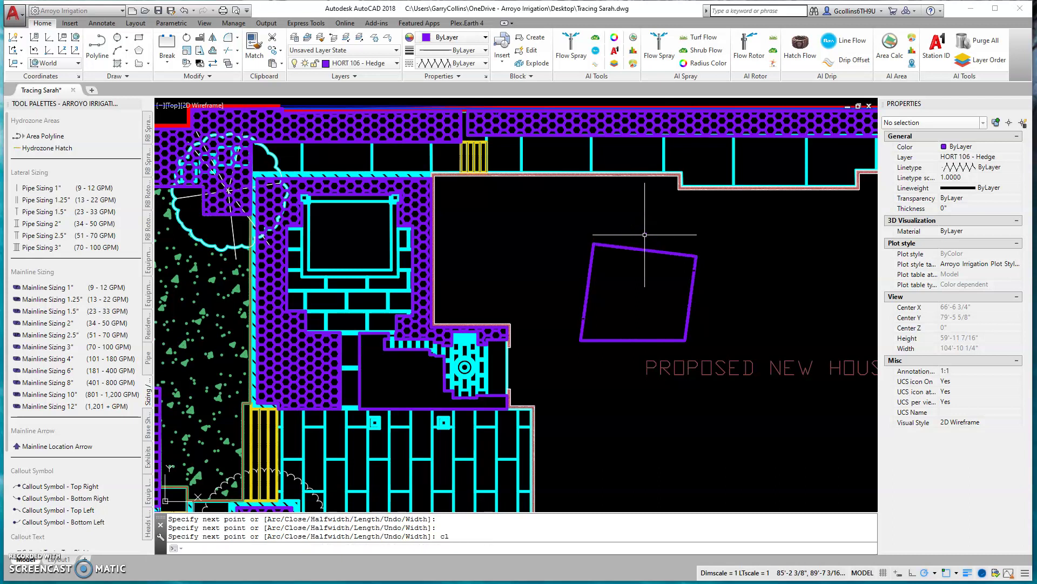
# - Window-select the first outline attempt and delete it
pyautogui.click(633, 246)
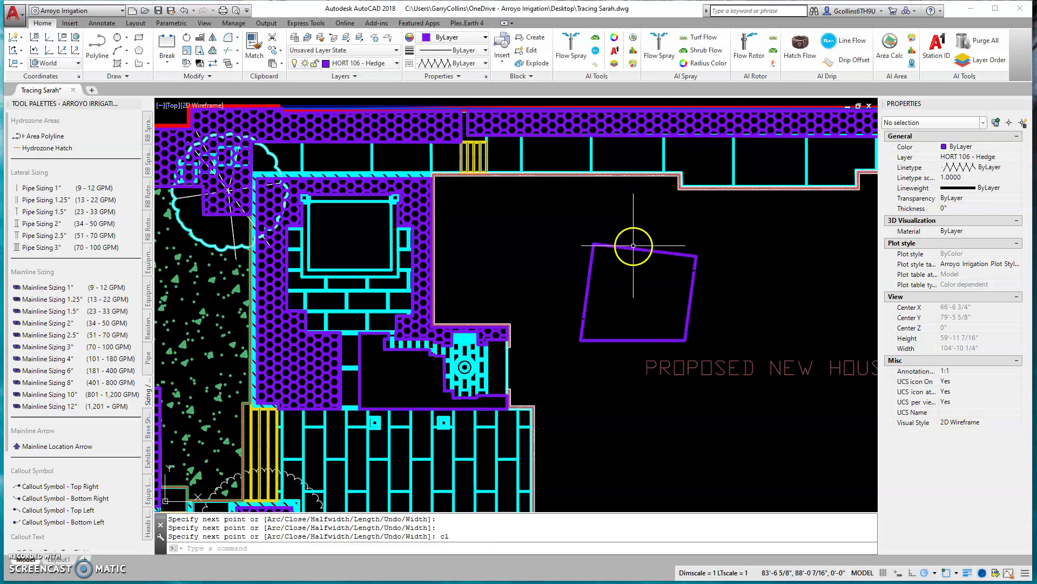
pyautogui.click(633, 245)
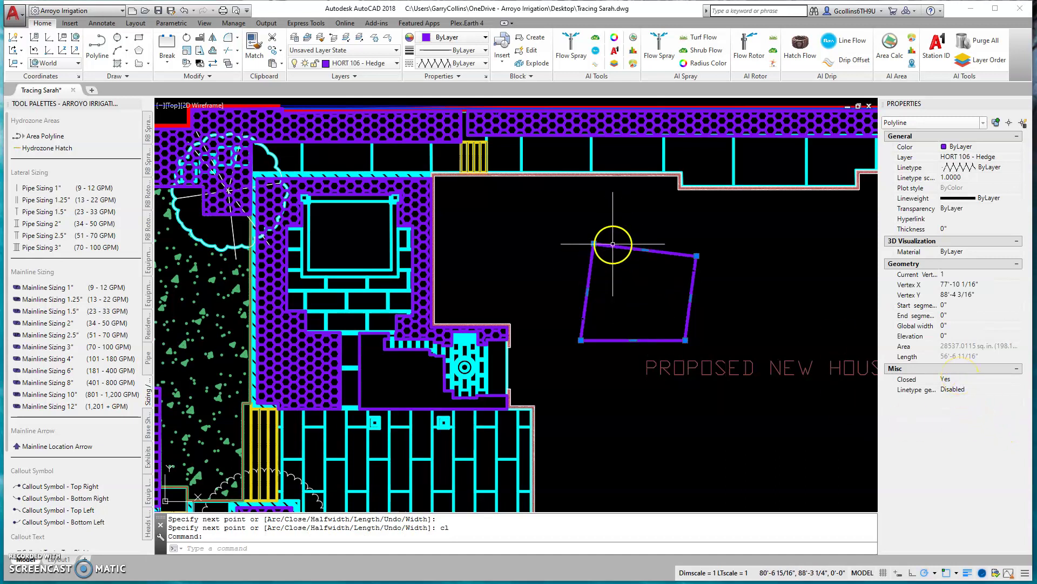
pyautogui.press('Escape')
pyautogui.click(620, 268)
pyautogui.click(594, 236)
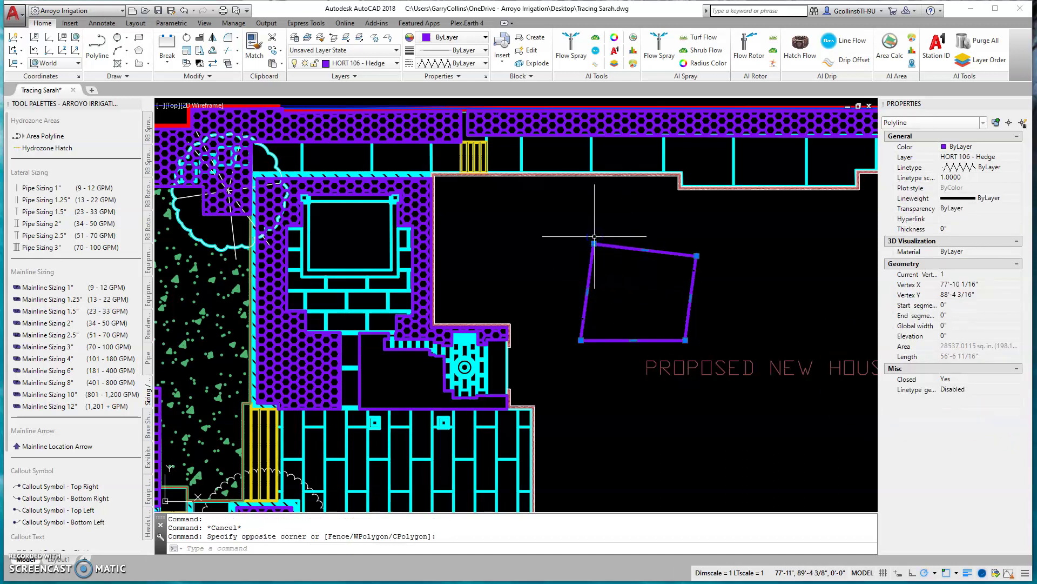
pyautogui.press('Delete')
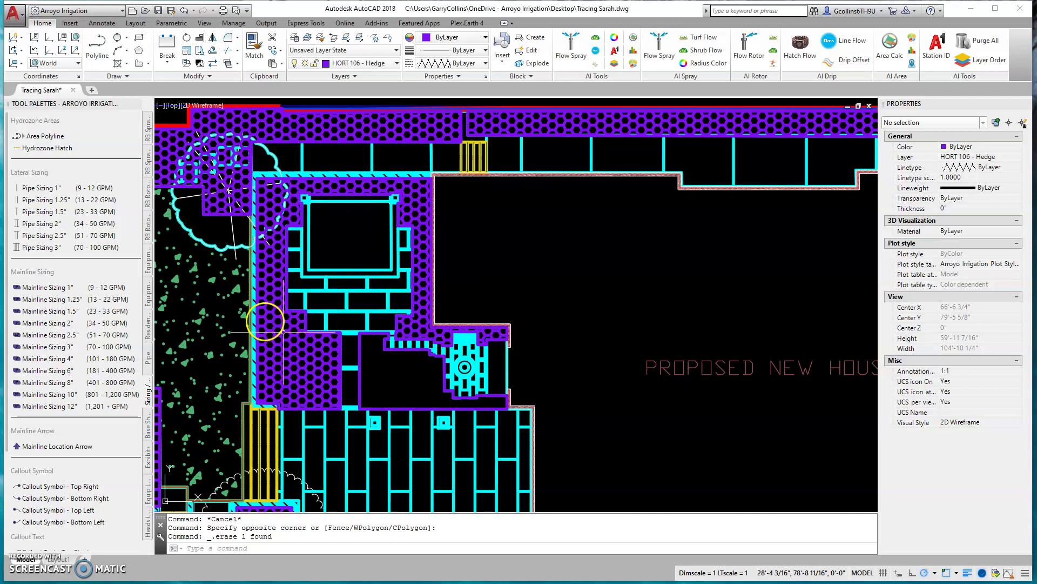
# - Redraw the hedge outline with PLINE through four corners, closing it with CL
pyautogui.write('pl')
pyautogui.press('Return')
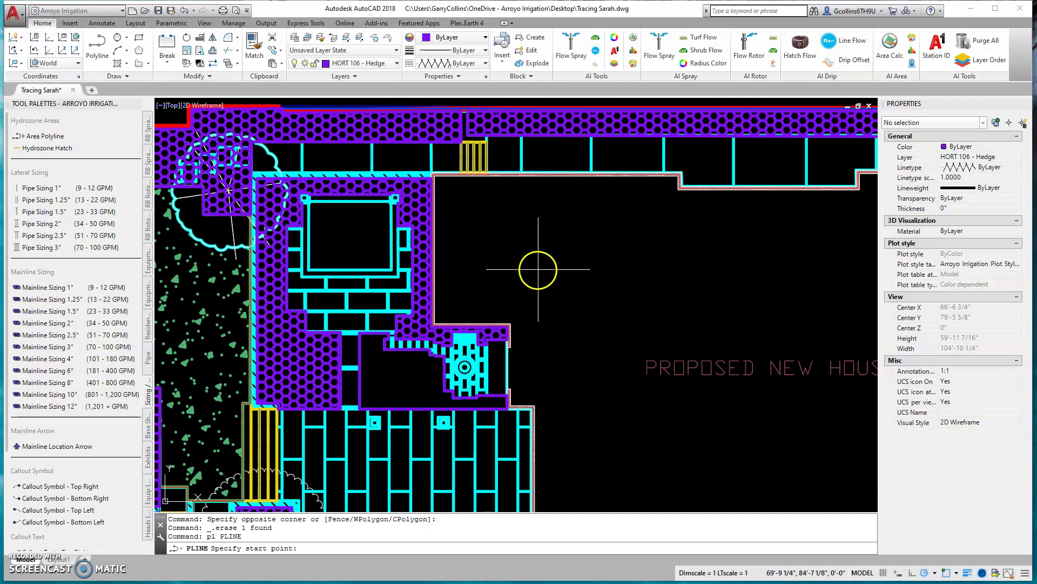
pyautogui.click(548, 228)
pyautogui.click(549, 341)
pyautogui.click(657, 302)
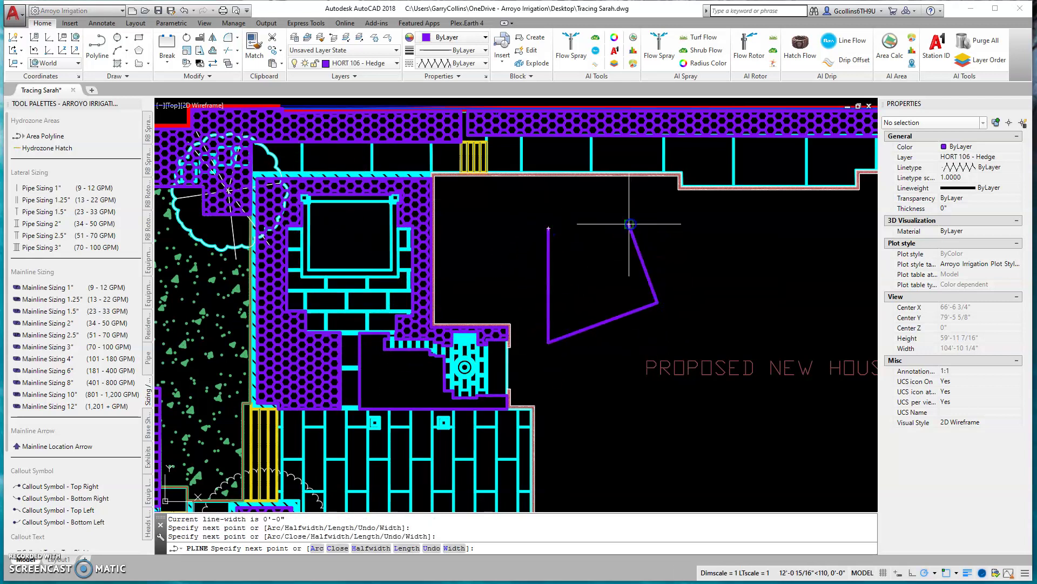
pyautogui.click(629, 223)
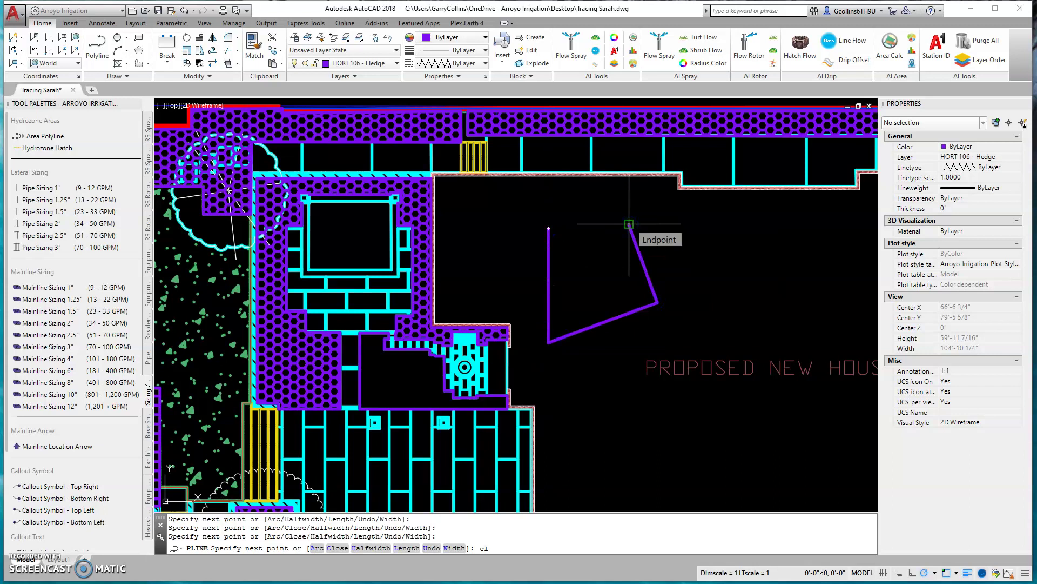
pyautogui.write('cl')
pyautogui.press('Return')
pyautogui.click(659, 296)
pyautogui.click(614, 271)
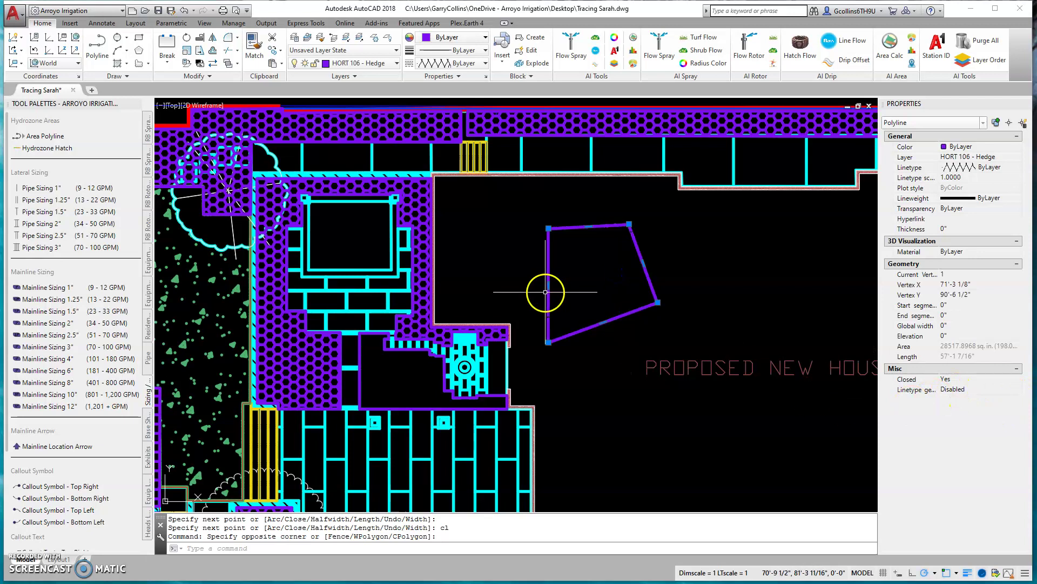
pyautogui.press('Escape')
# - Hatch the new outline, picking it as the boundary object
pyautogui.click(117, 64)
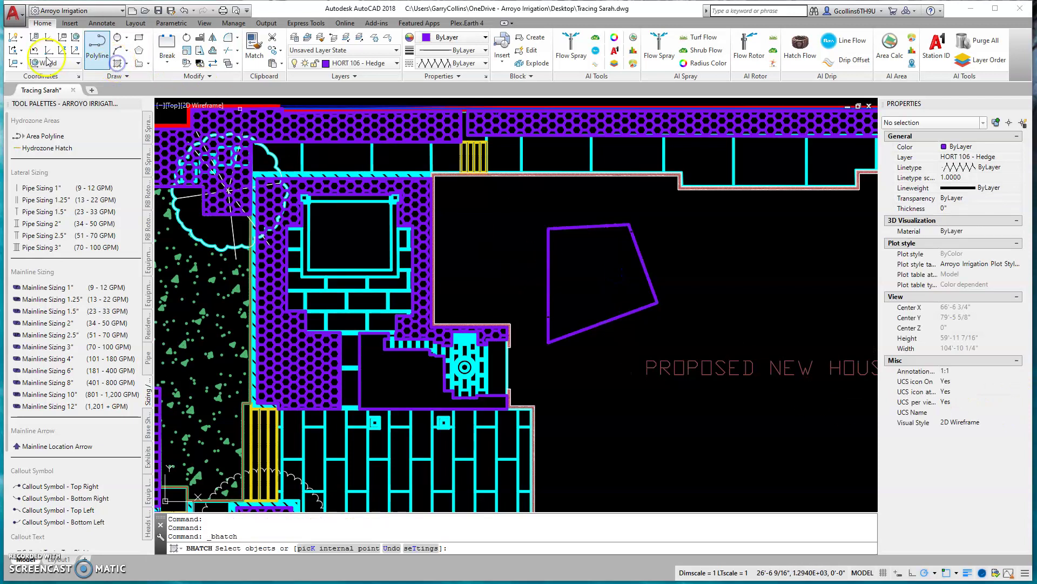
pyautogui.click(50, 37)
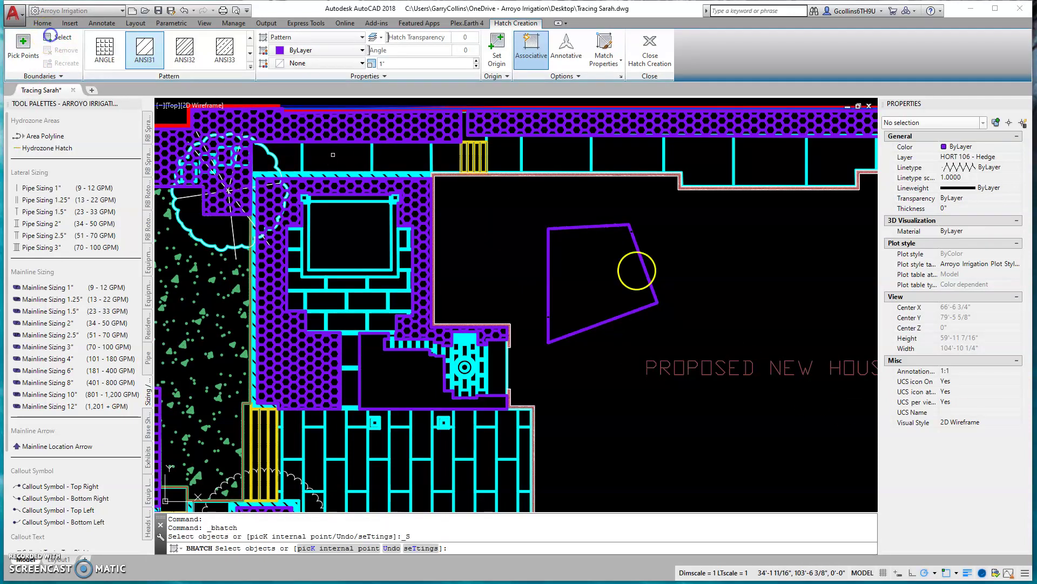
pyautogui.click(549, 265)
pyautogui.press('Return')
# - Select the new hedge hatch several times to review its settings
pyautogui.click(565, 329)
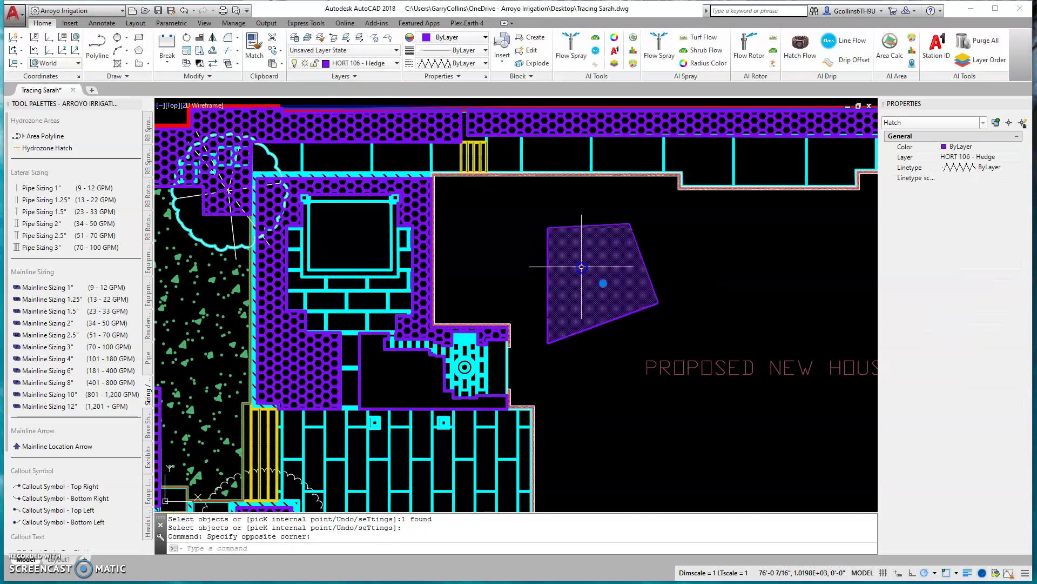
pyautogui.press('Escape')
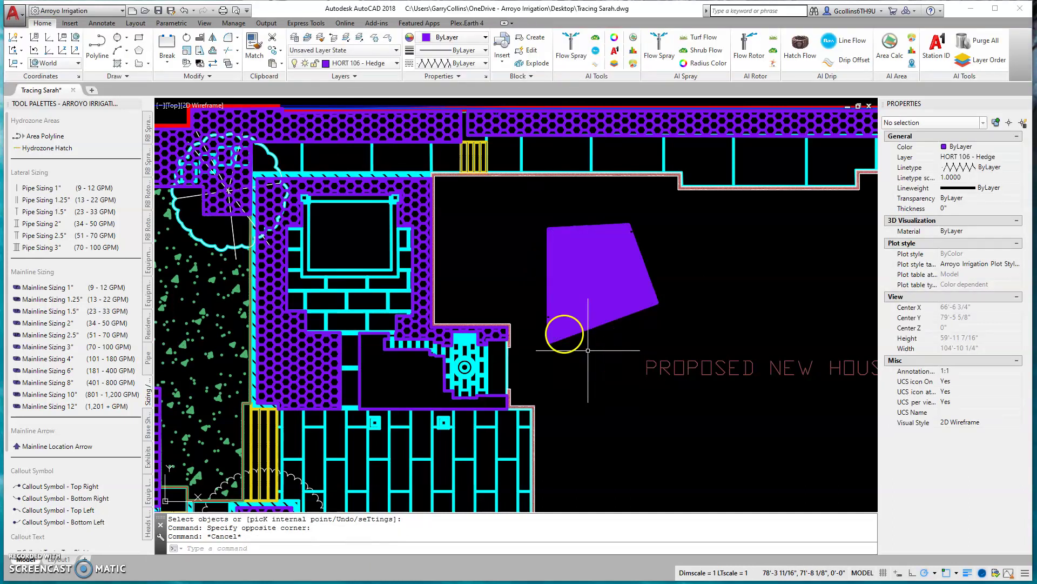
pyautogui.click(610, 279)
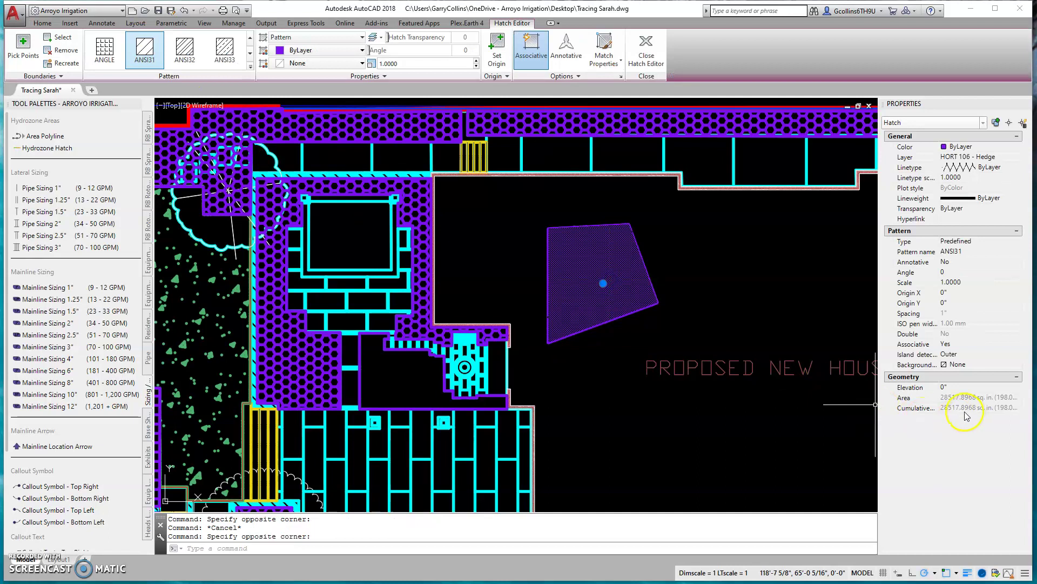
pyautogui.press('Escape')
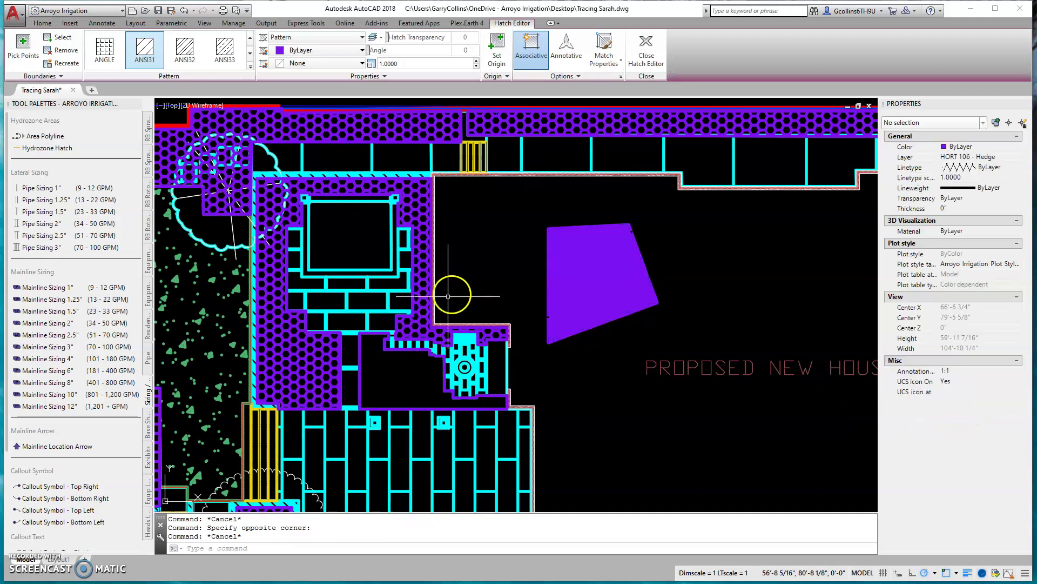
pyautogui.click(422, 281)
pyautogui.click(420, 269)
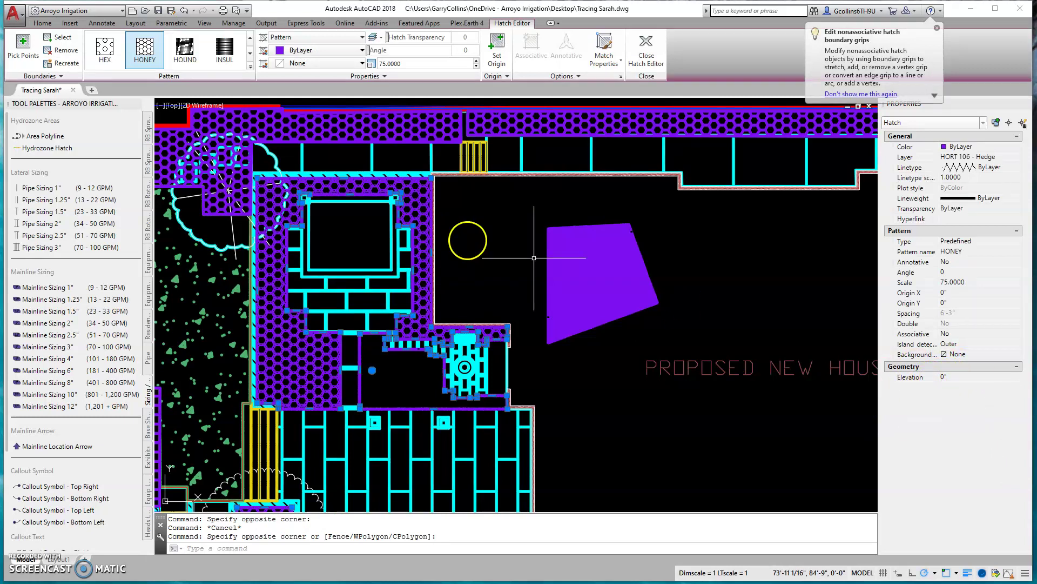
pyautogui.press('Escape')
pyautogui.click(425, 302)
pyautogui.click(421, 288)
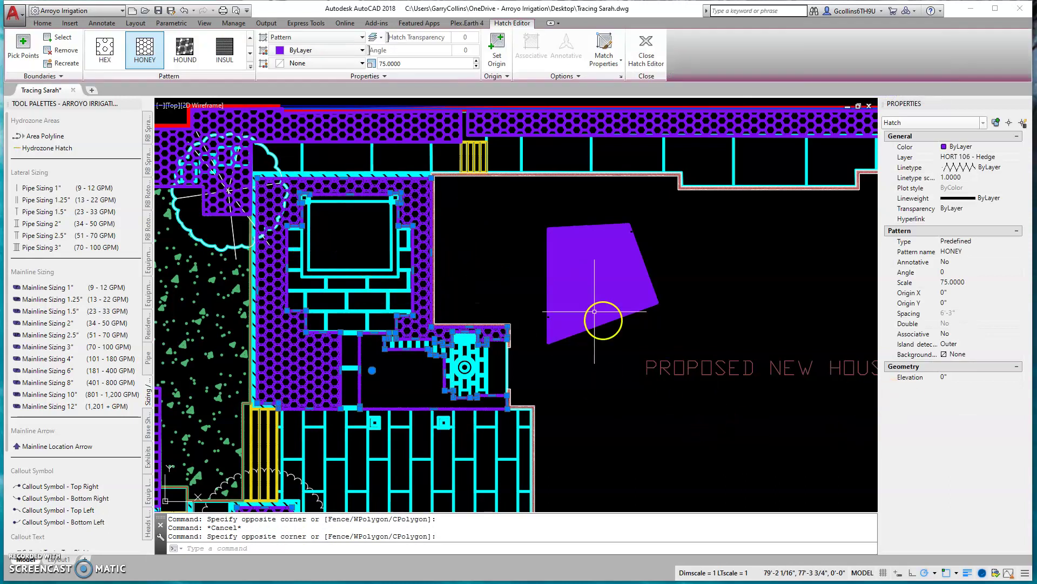
pyautogui.press('Escape')
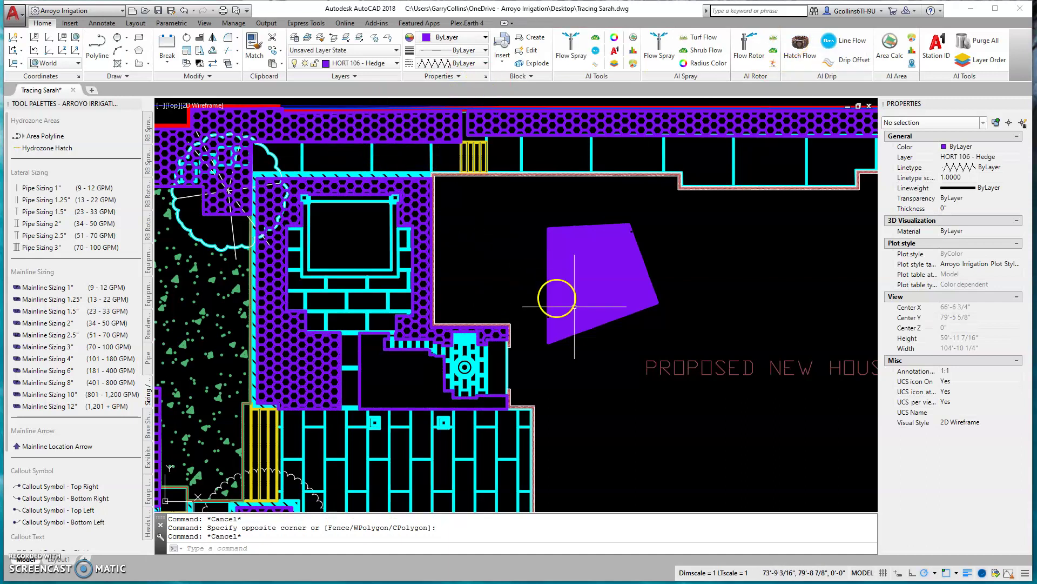
# - Measure the new hedge hatch with the Hatch Calculator: 199 sq ft (0.005 acres)
pyautogui.click(893, 53)
pyautogui.click(557, 279)
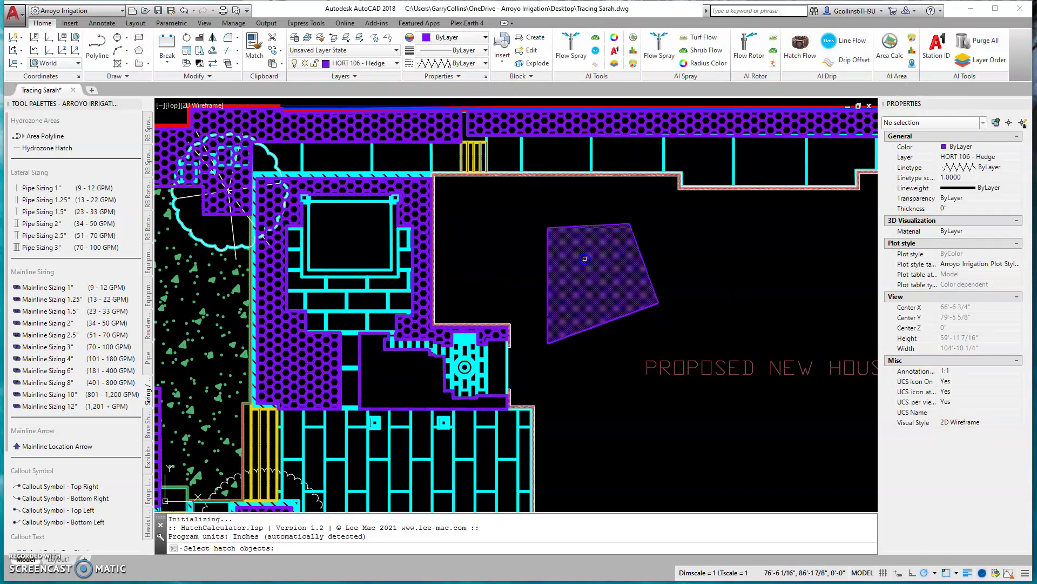
pyautogui.press('Return')
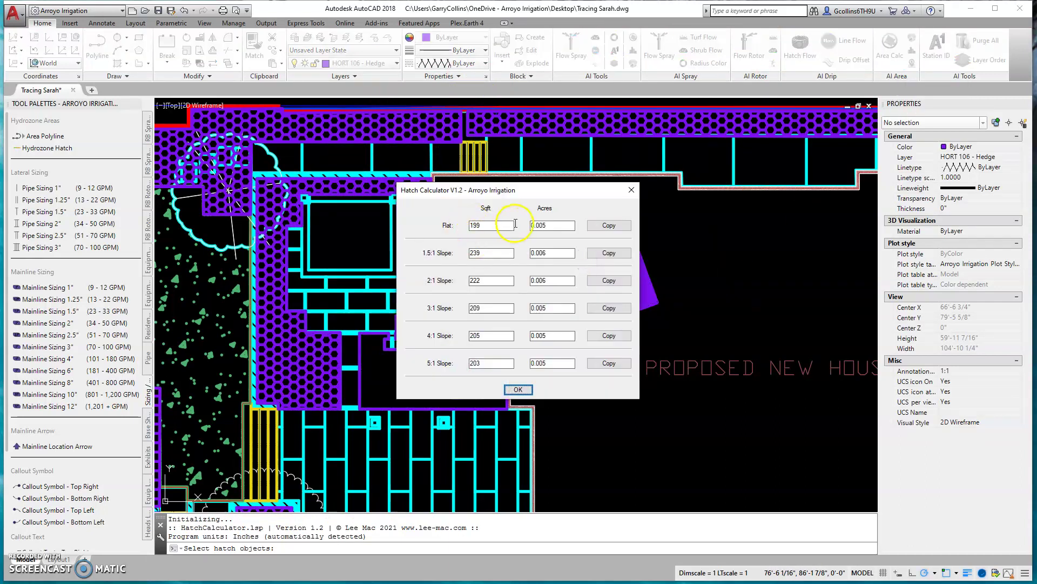
# - Window-select the stray hatch patch beside the house label and delete it
pyautogui.click(634, 189)
pyautogui.click(716, 367)
pyautogui.click(606, 289)
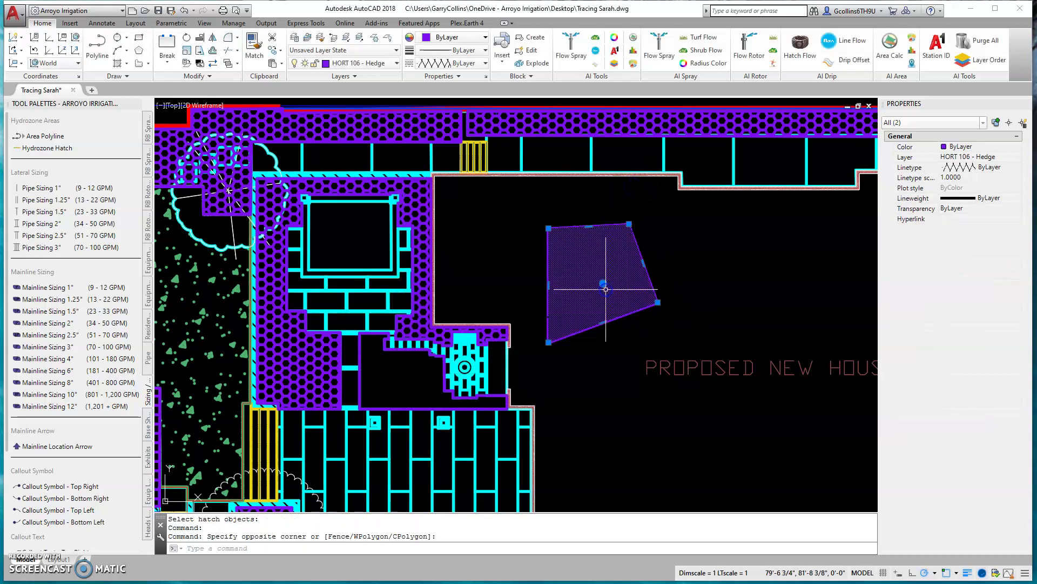
pyautogui.press('Delete')
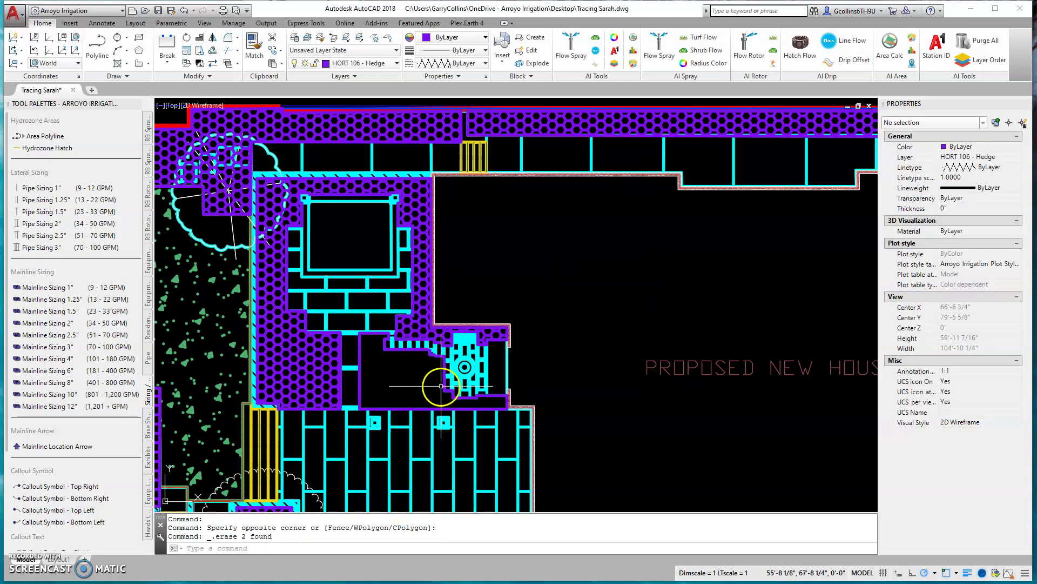
pyautogui.scroll(2, 443, 375)
pyautogui.scroll(3, 389, 297)
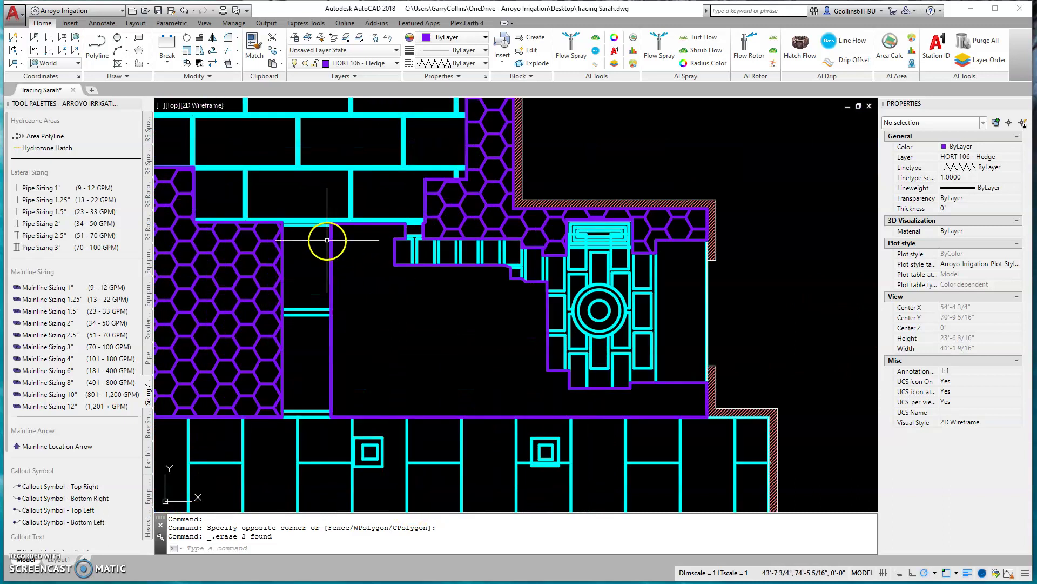
pyautogui.click(331, 243)
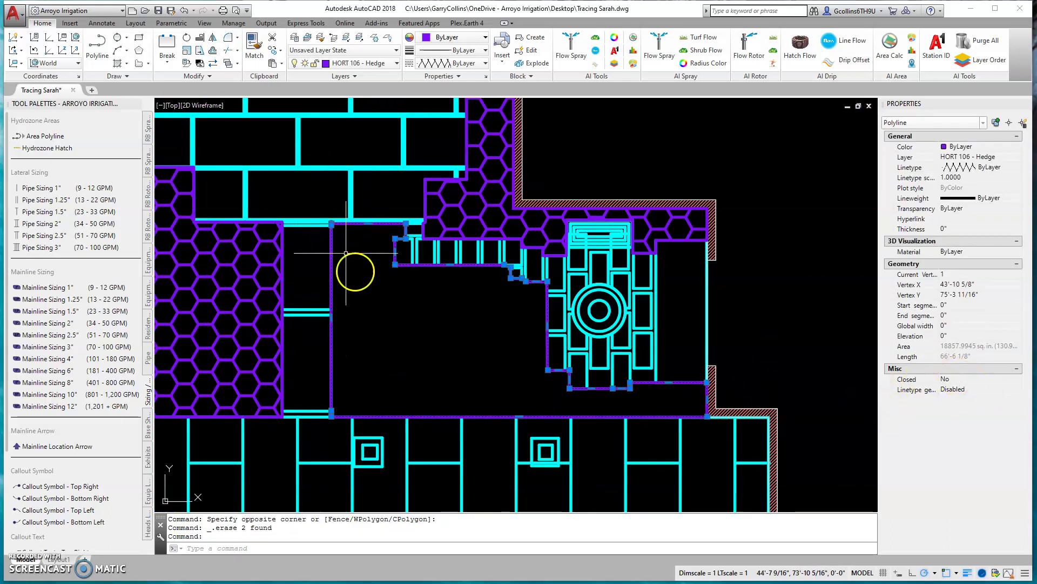
pyautogui.scroll(6, 344, 260)
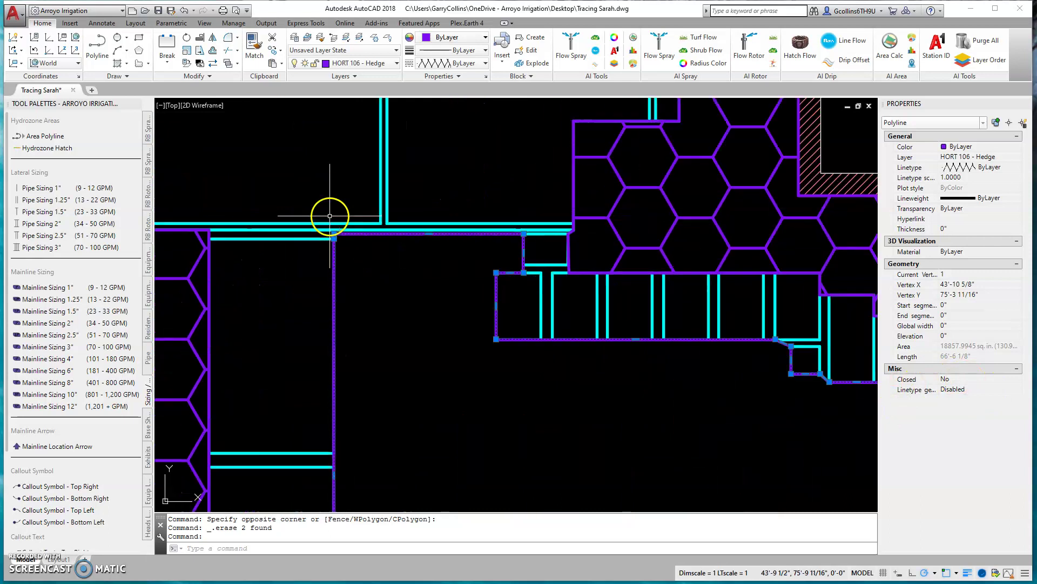
pyautogui.click(348, 288)
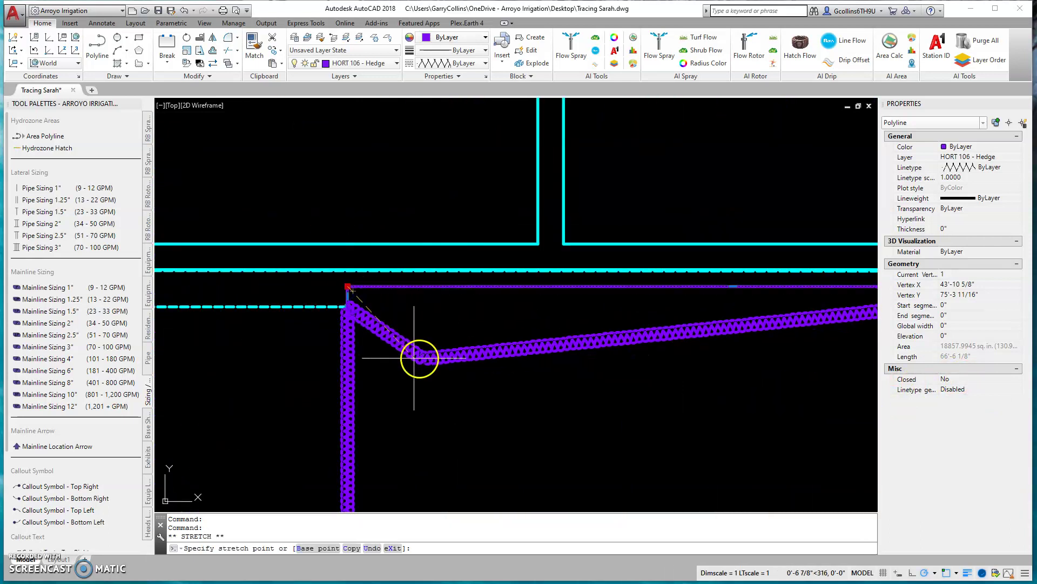
pyautogui.scroll(-3, 420, 427)
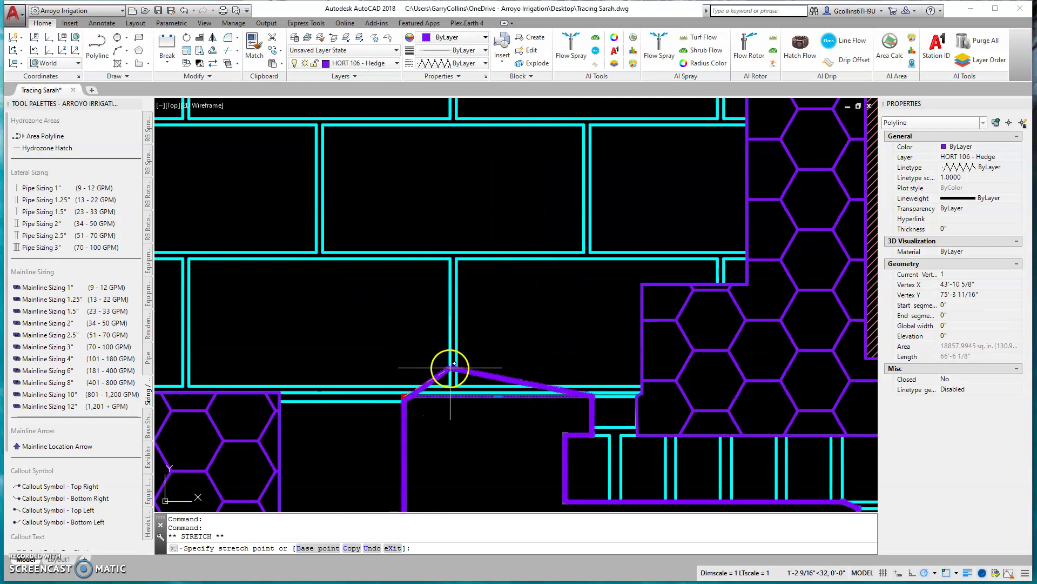
pyautogui.click(538, 297)
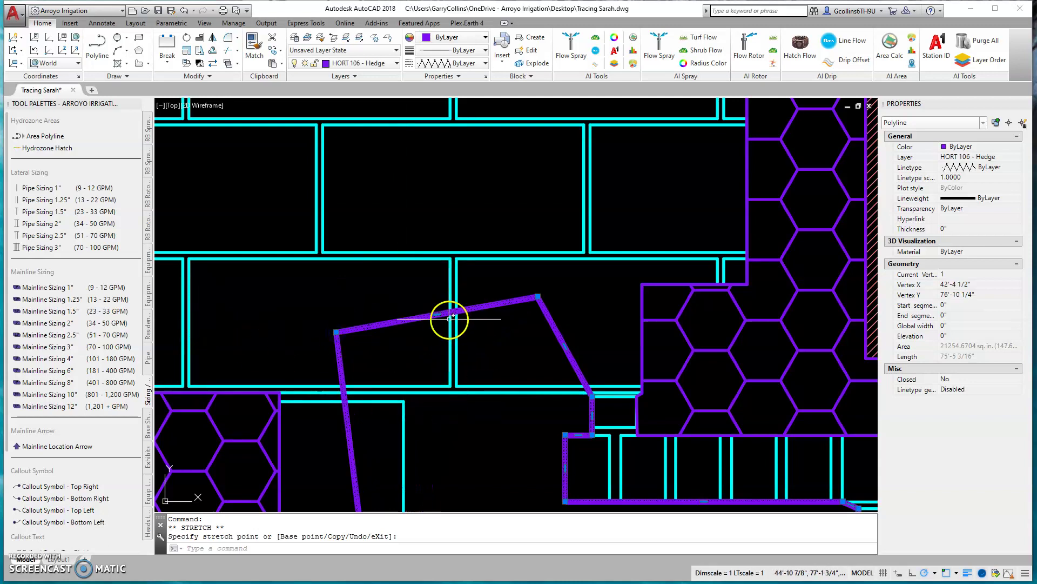
pyautogui.press('Escape')
pyautogui.press('Escape')
pyautogui.press('Escape')
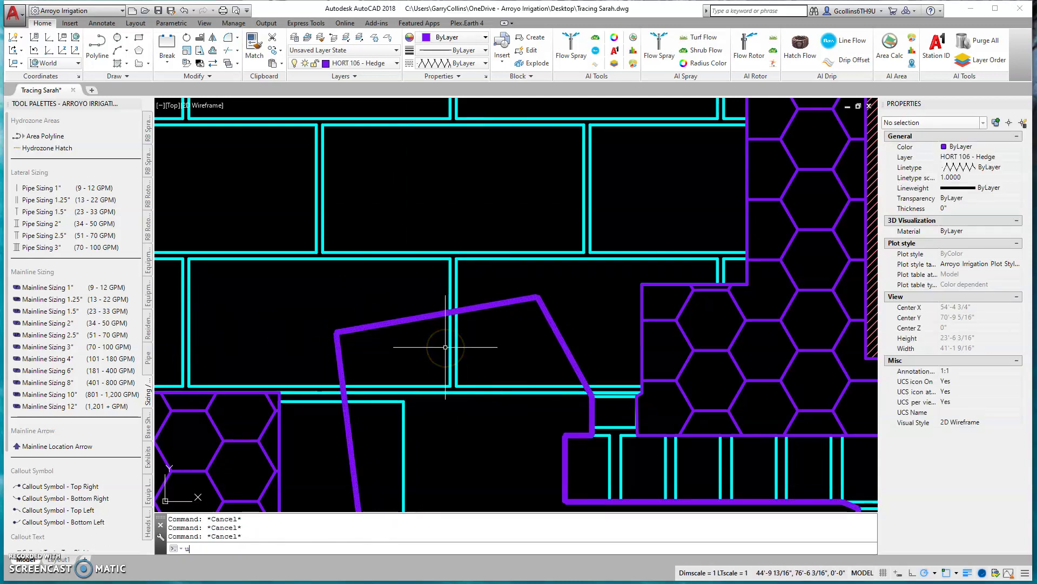
pyautogui.click(403, 319)
pyautogui.click(374, 286)
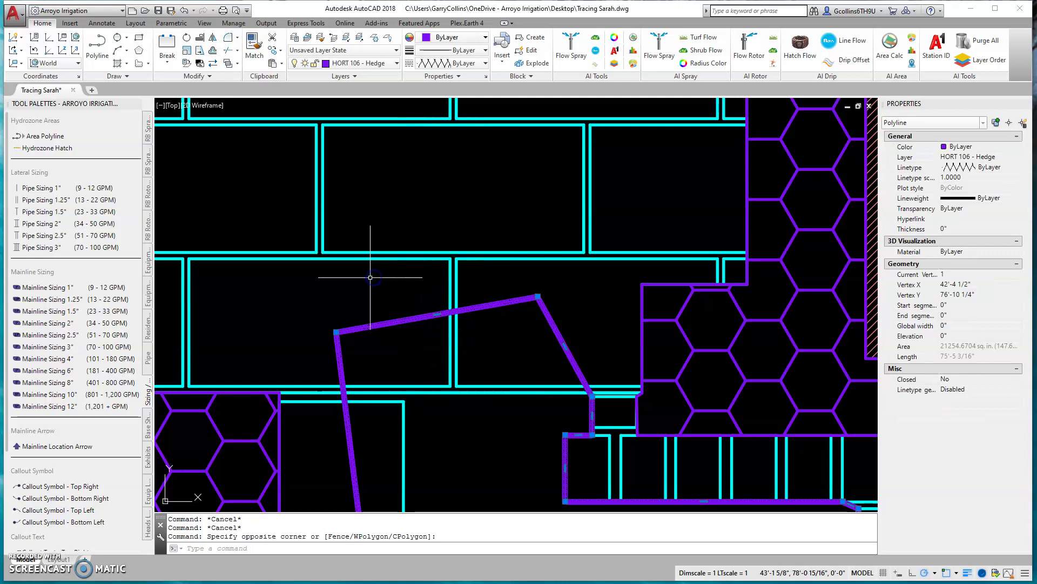
pyautogui.press('Escape')
pyautogui.hotkey('ctrl', 'z')
pyautogui.hotkey('ctrl', 'z')
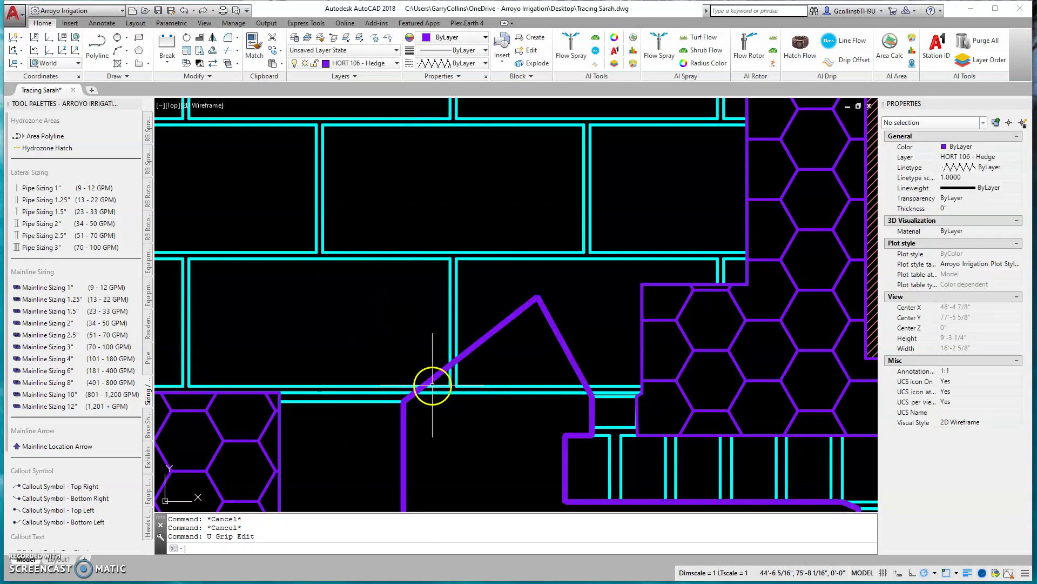
pyautogui.scroll(7, 432, 385)
pyautogui.scroll(-6, 342, 312)
pyautogui.scroll(5, 347, 335)
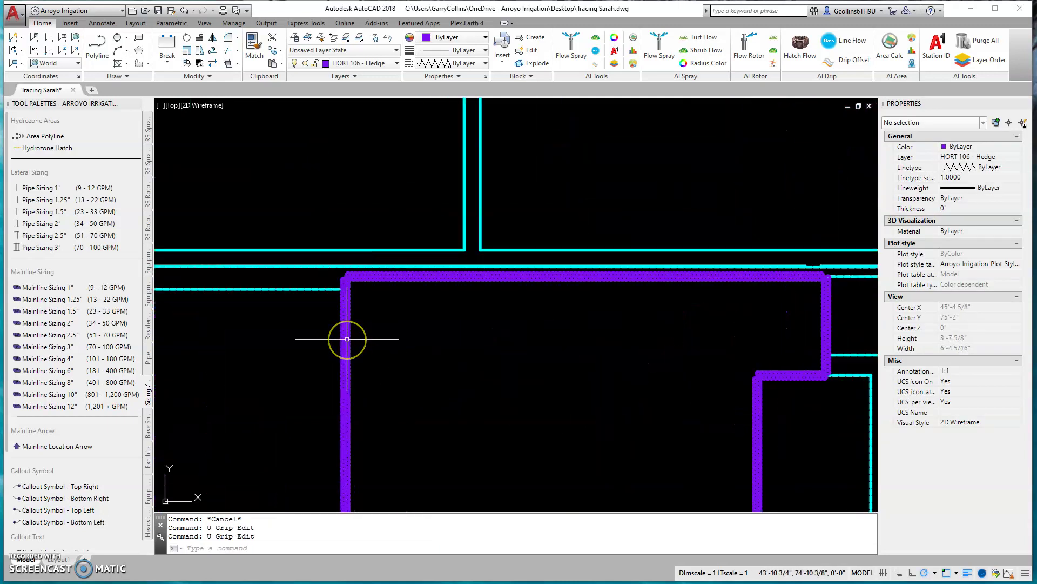
# - Break the vertical hedge line just below its upper-left corner using BR
pyautogui.write('br')
pyautogui.press('Return')
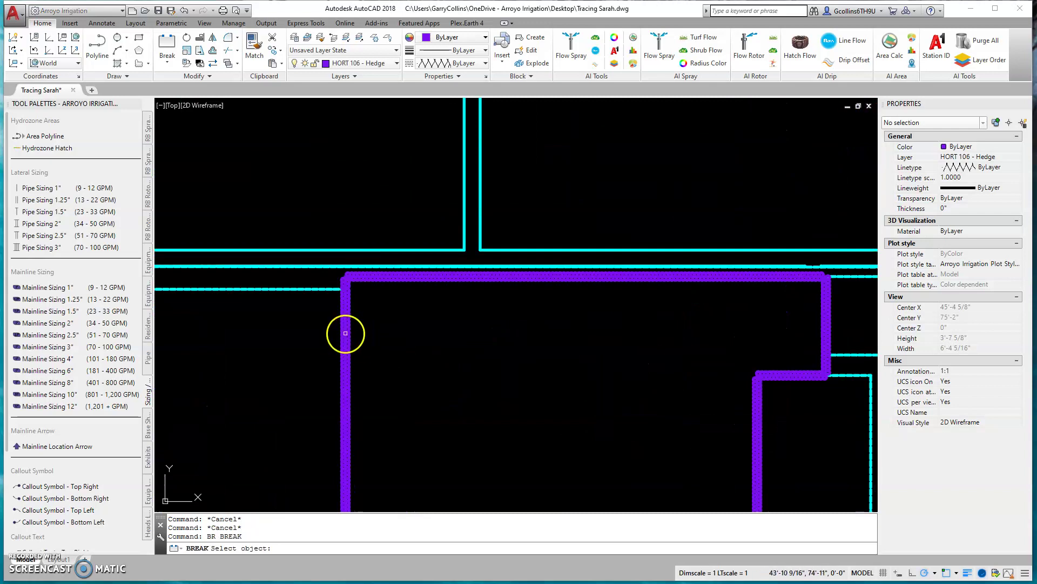
pyautogui.scroll(-4, 349, 324)
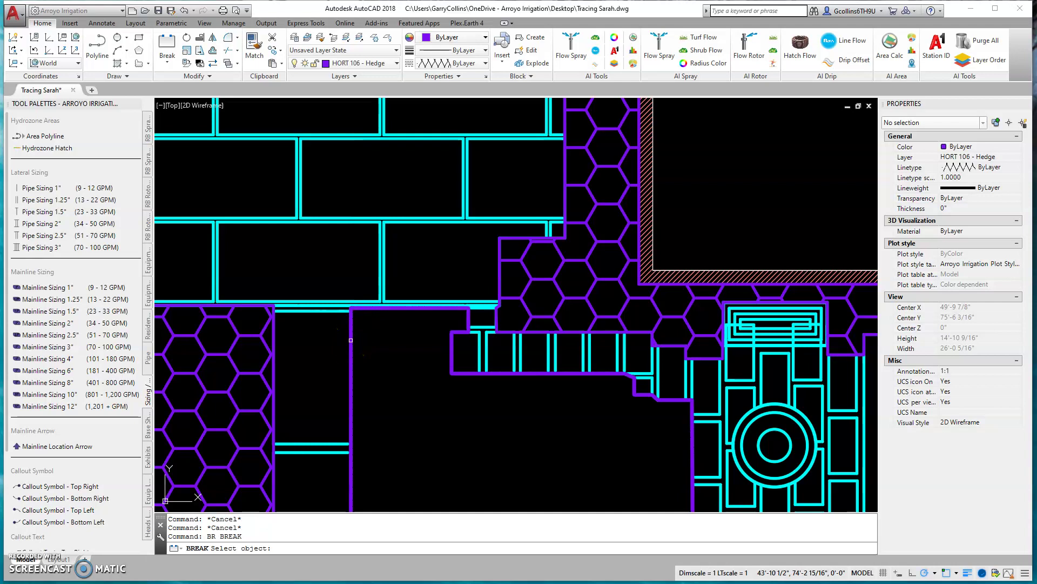
pyautogui.click(351, 340)
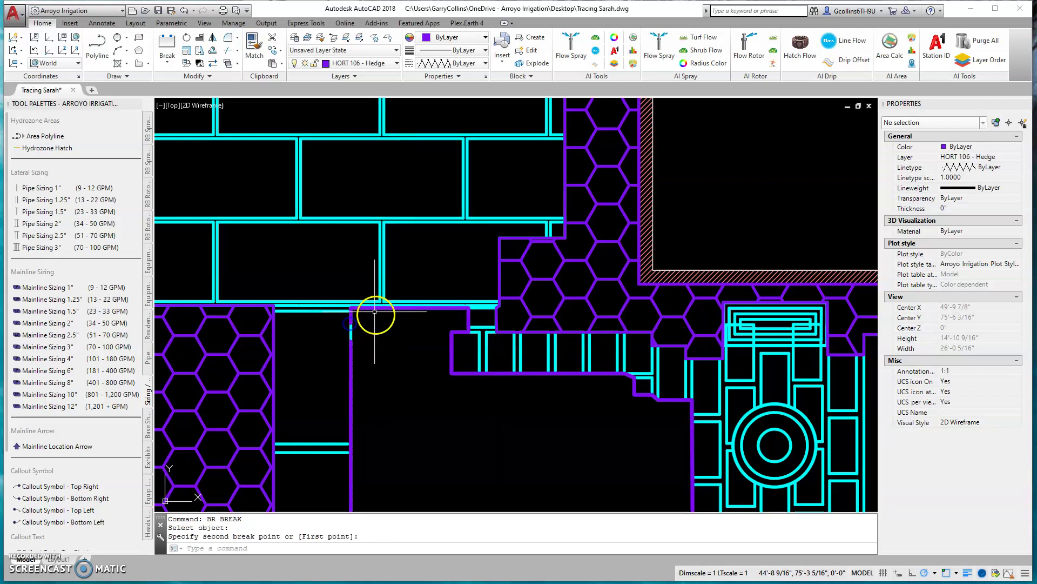
pyautogui.click(359, 354)
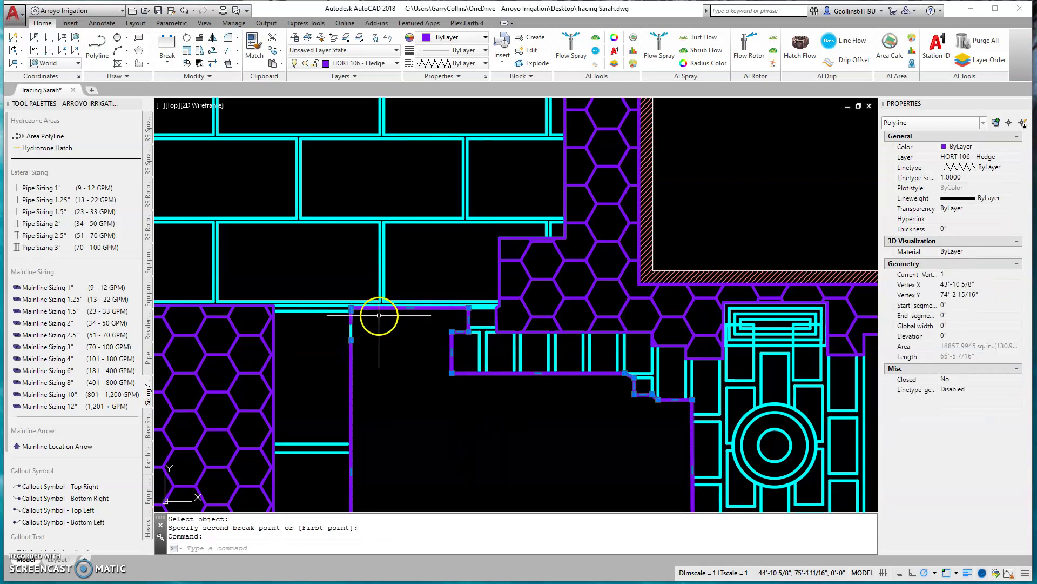
pyautogui.scroll(2, 355, 348)
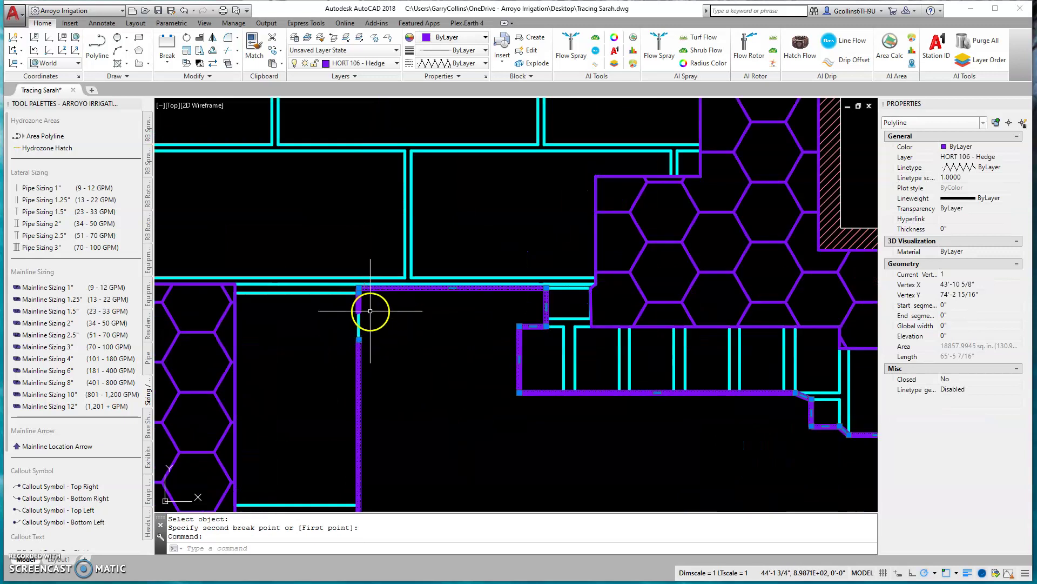
pyautogui.scroll(3, 370, 308)
pyautogui.press('Escape')
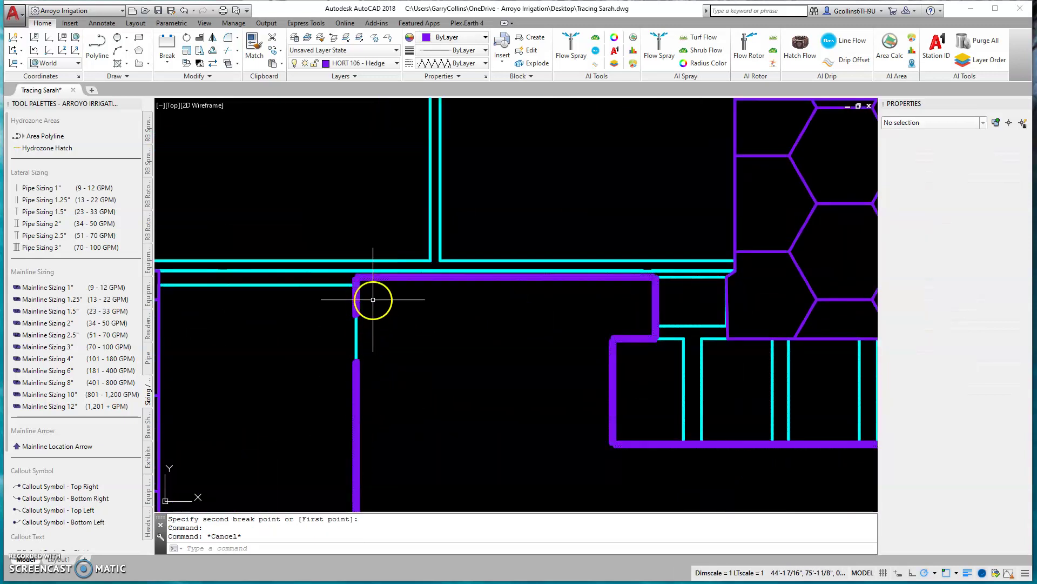
# - Delete the short leftover hedge piece and reselect the hedge polyline
pyautogui.click(360, 311)
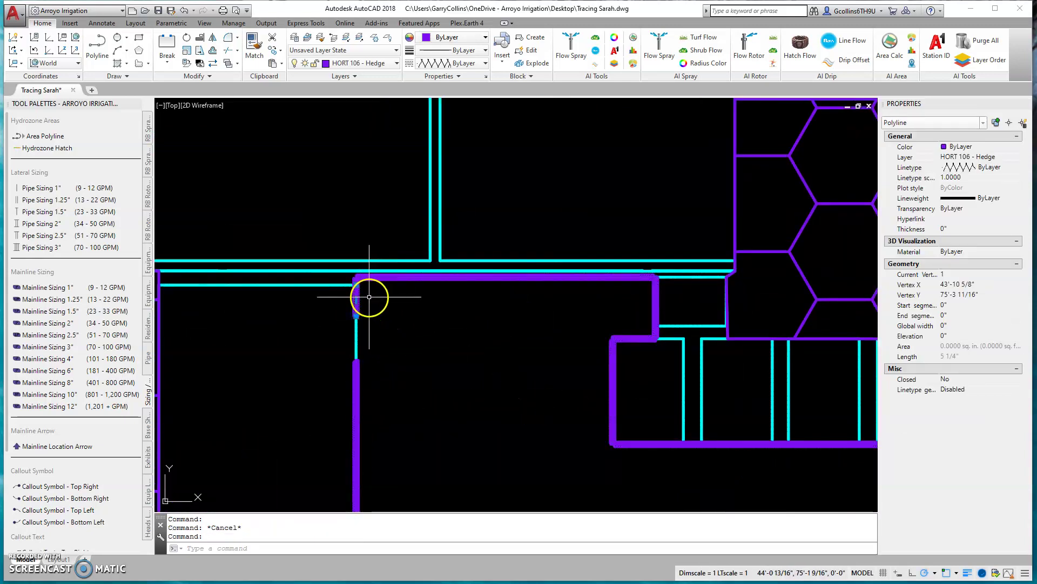
pyautogui.scroll(4, 363, 296)
pyautogui.press('Delete')
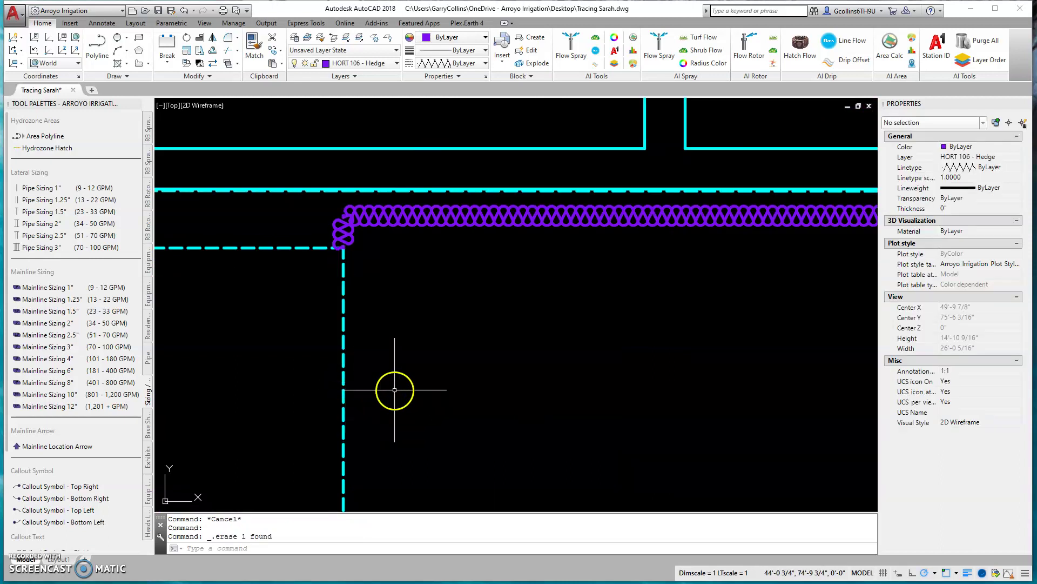
pyautogui.scroll(-6, 345, 270)
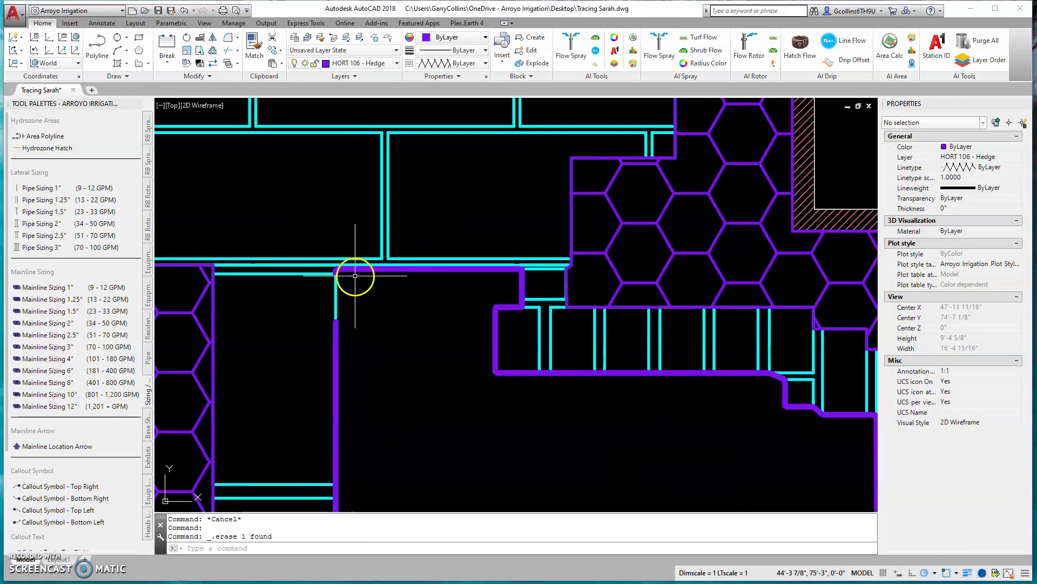
pyautogui.click(348, 268)
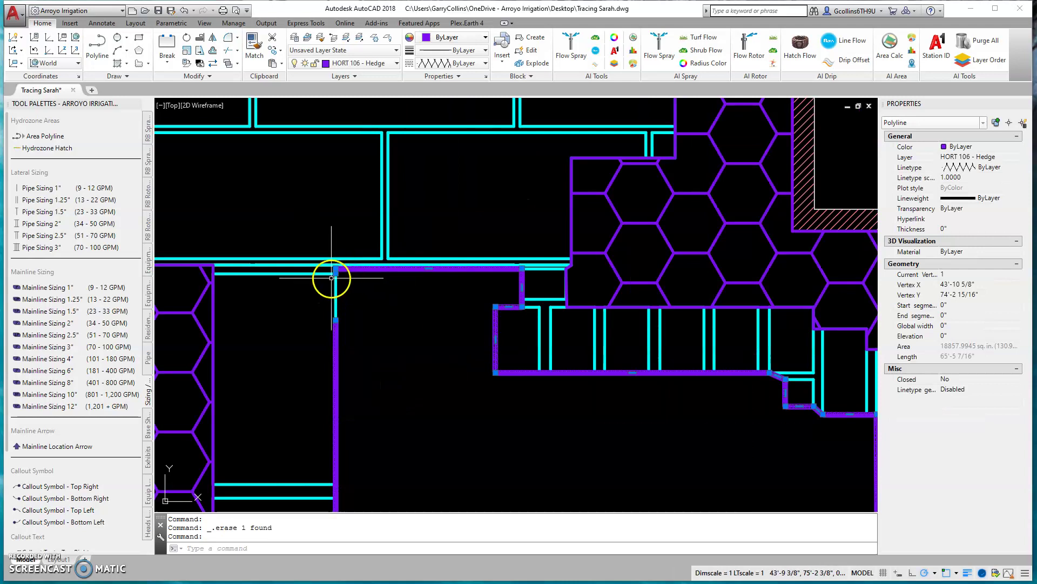
# - Remove the extra corner vertex from the hedge polyline
pyautogui.moveTo(336, 273)
pyautogui.click(378, 318)
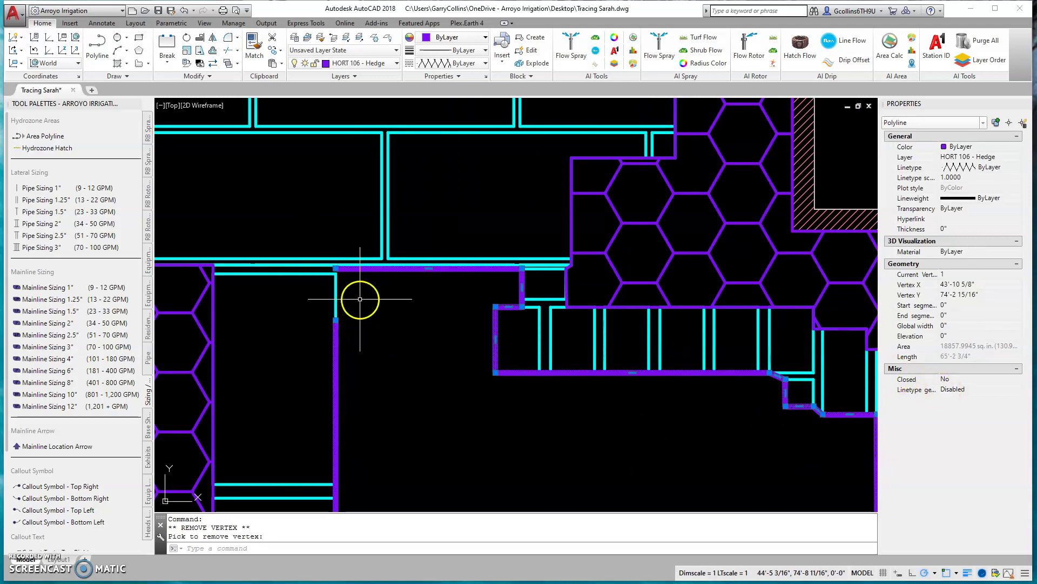
pyautogui.press('Escape')
# - Set the hedge polyline's Closed property to Yes, making it 66'-4 13/16" long
pyautogui.click(379, 268)
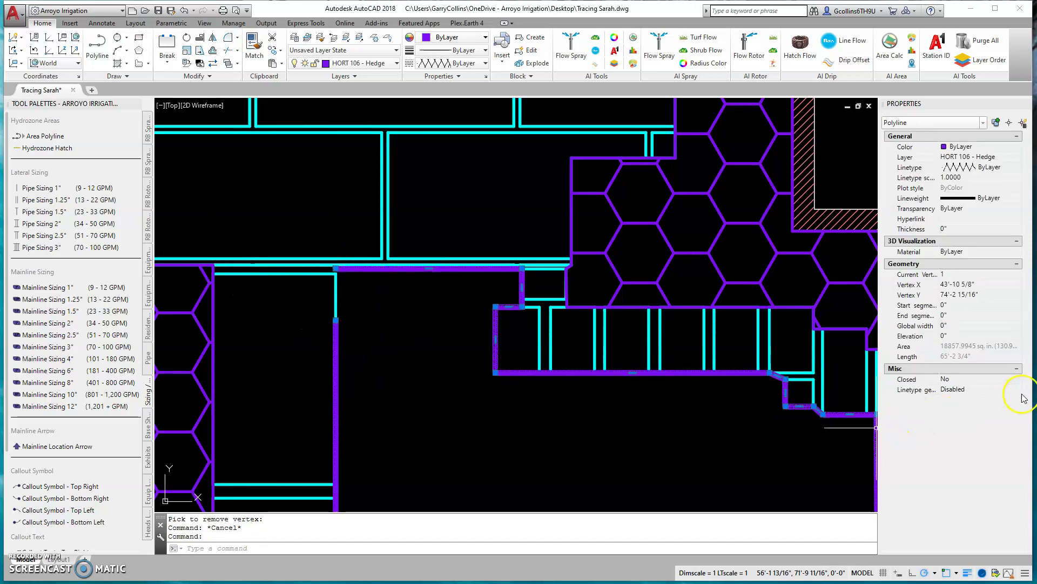
pyautogui.click(989, 381)
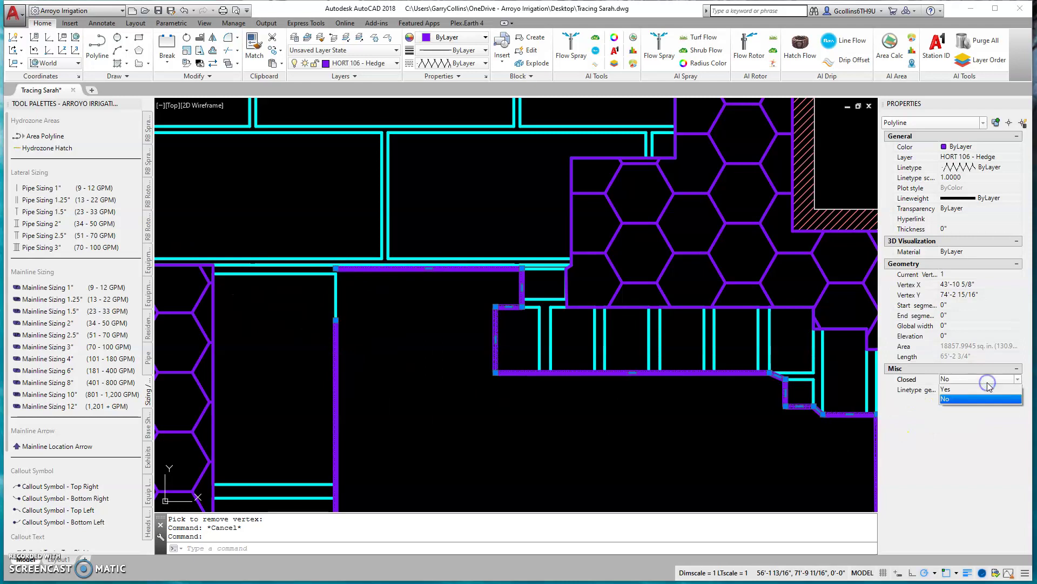
pyautogui.click(973, 389)
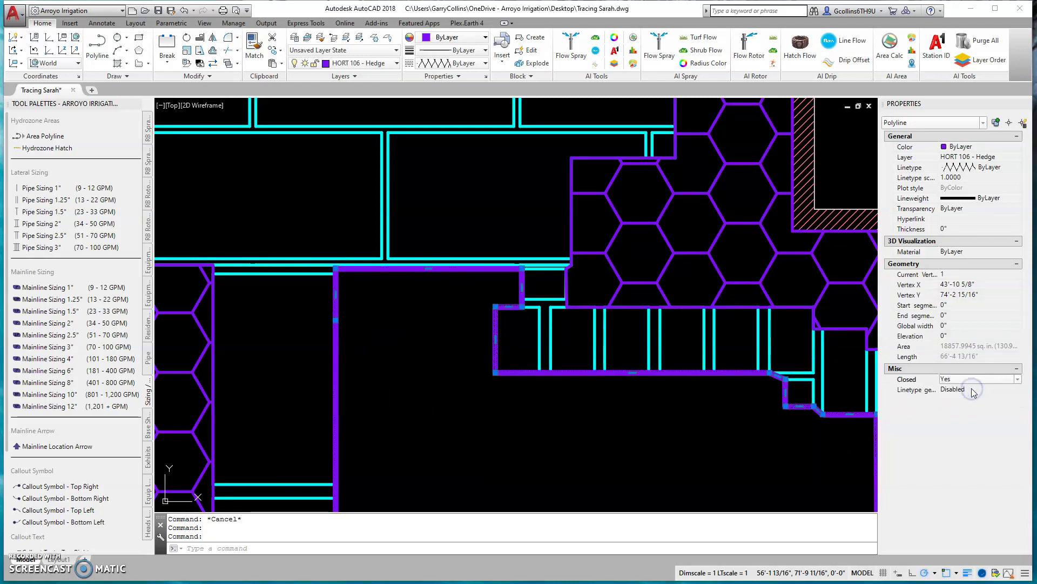
pyautogui.press('Escape')
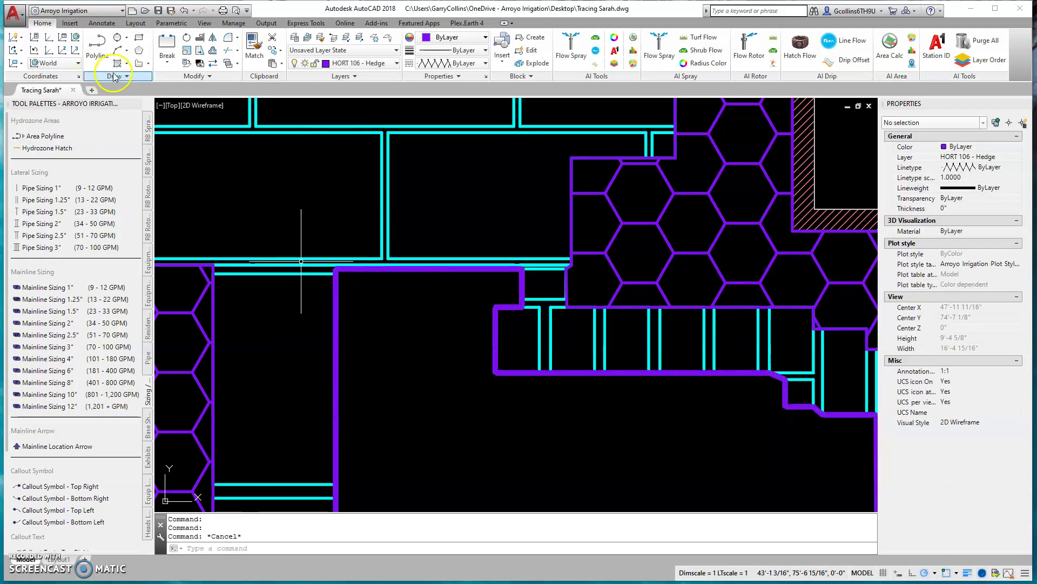
pyautogui.click(116, 63)
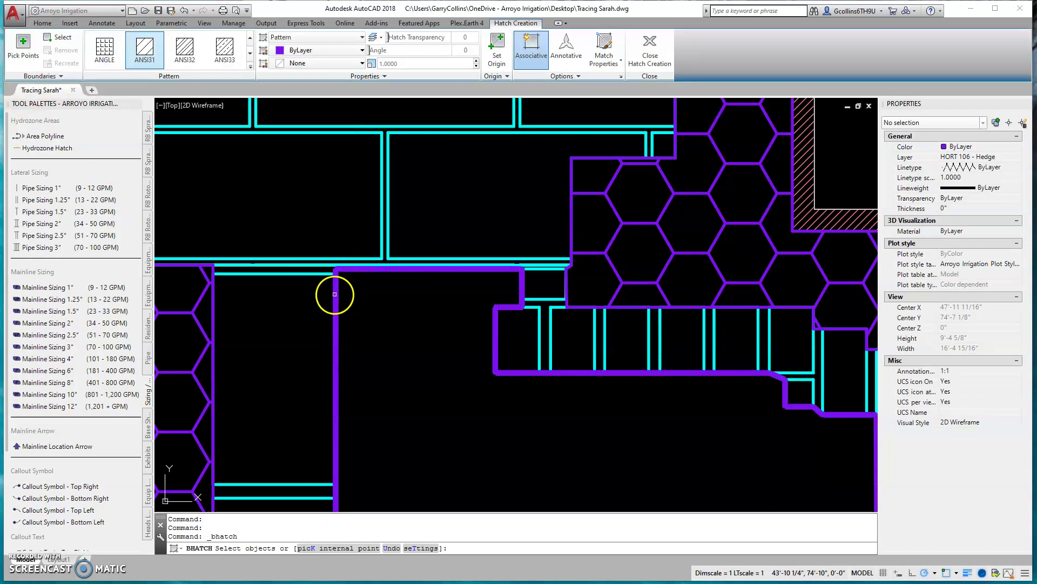
pyautogui.click(335, 293)
pyautogui.press('Return')
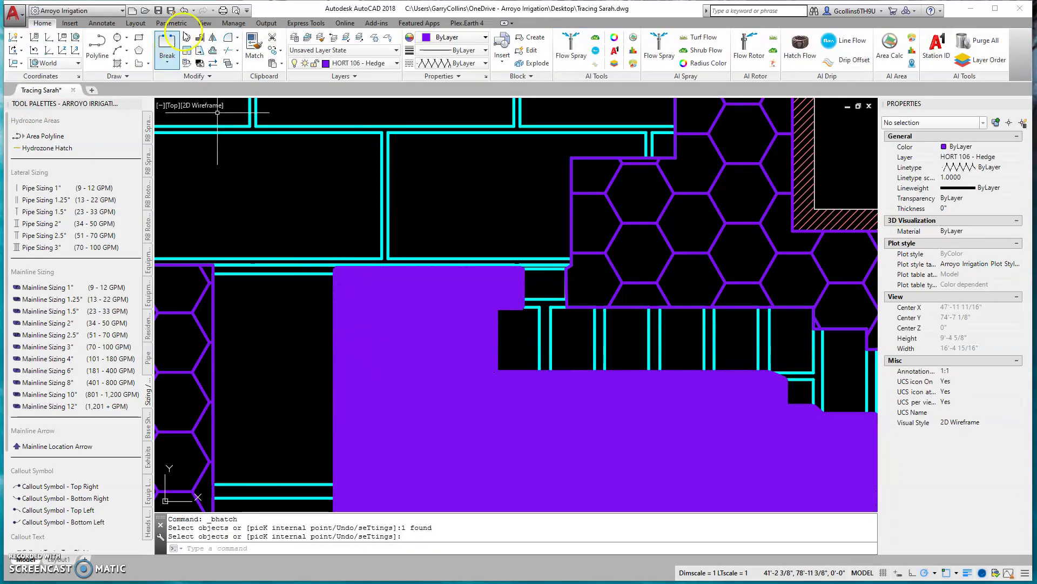
pyautogui.click(254, 43)
pyautogui.click(610, 201)
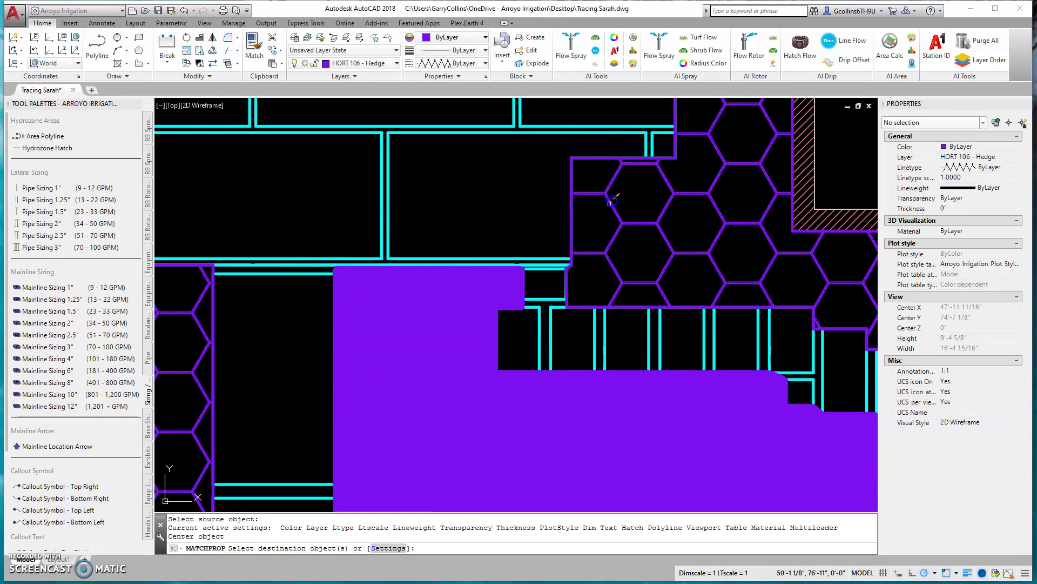
pyautogui.click(494, 306)
pyautogui.press('Return')
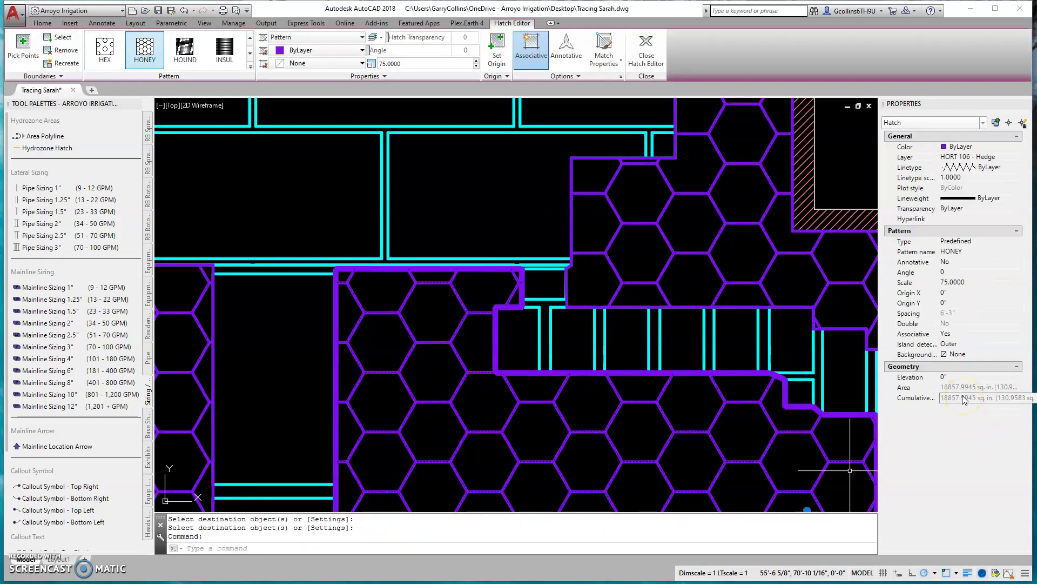
pyautogui.press('Escape')
pyautogui.press('Escape')
pyautogui.scroll(-10, 600, 250)
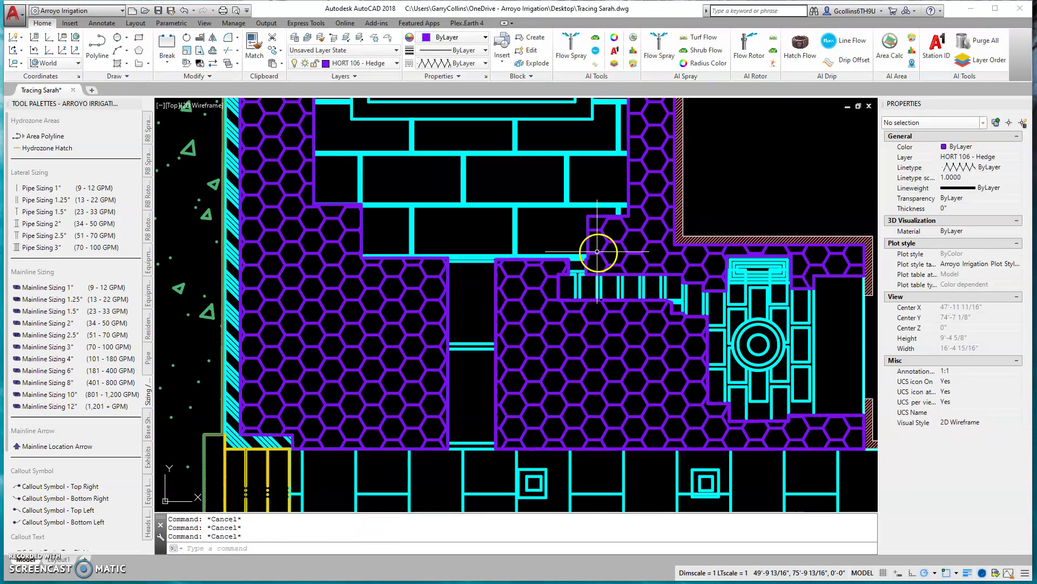
# - Delete the honeycomb hatch and check the hedge outline around the brick paving
pyautogui.press('Delete')
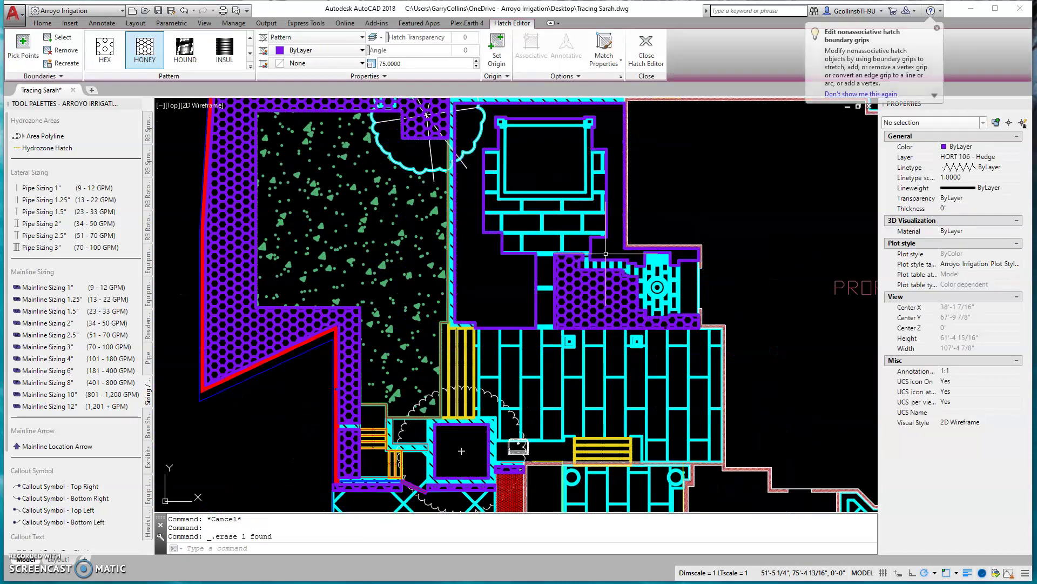
pyautogui.moveTo(606, 253); pyautogui.dragTo(606, 268, button='middle')
pyautogui.scroll(2, 537, 278)
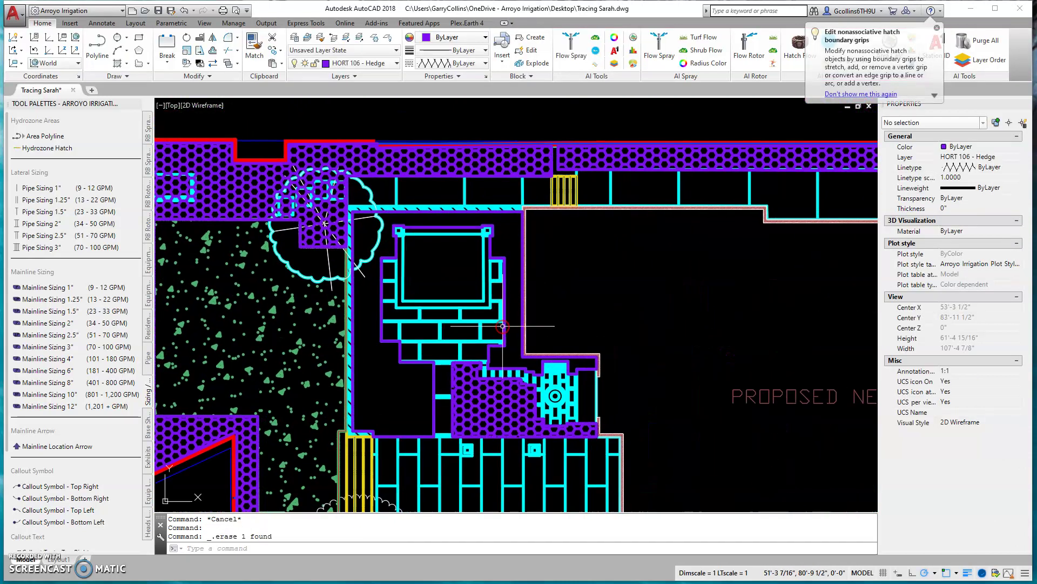
pyautogui.scroll(1, 566, 357)
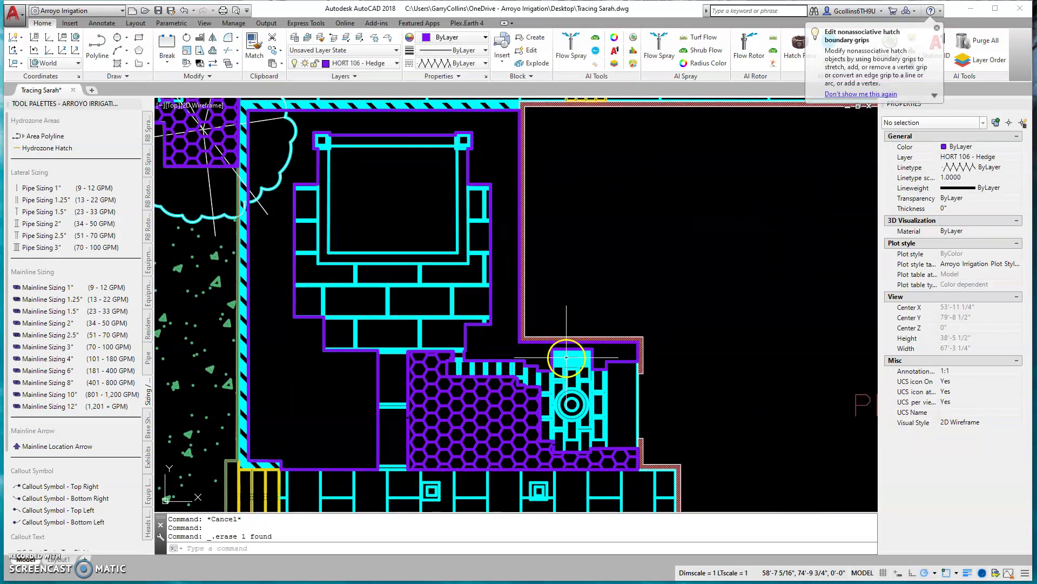
pyautogui.click(490, 317)
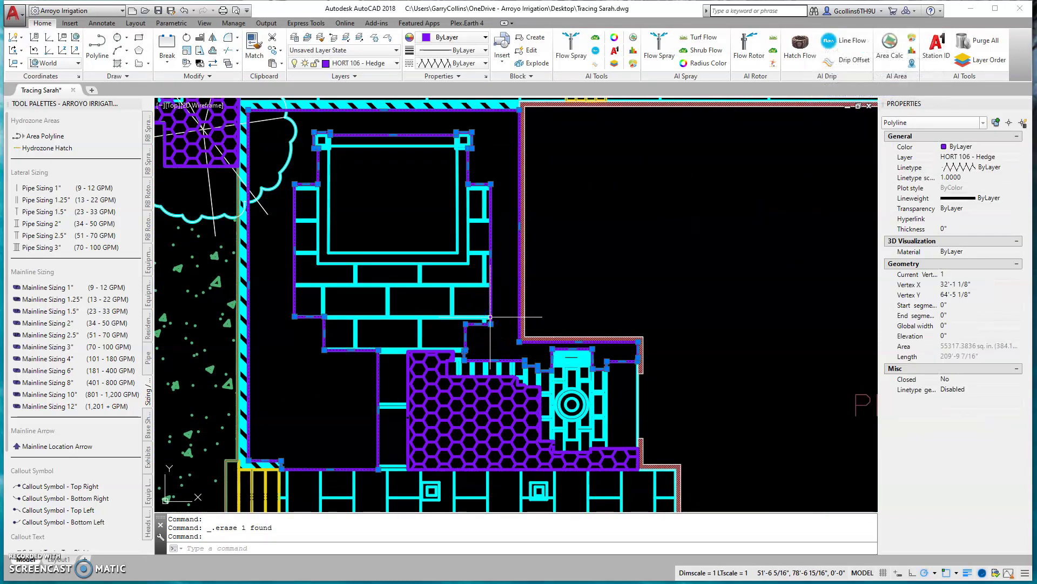
pyautogui.press('Escape')
pyautogui.press('Escape')
pyautogui.press('Escape')
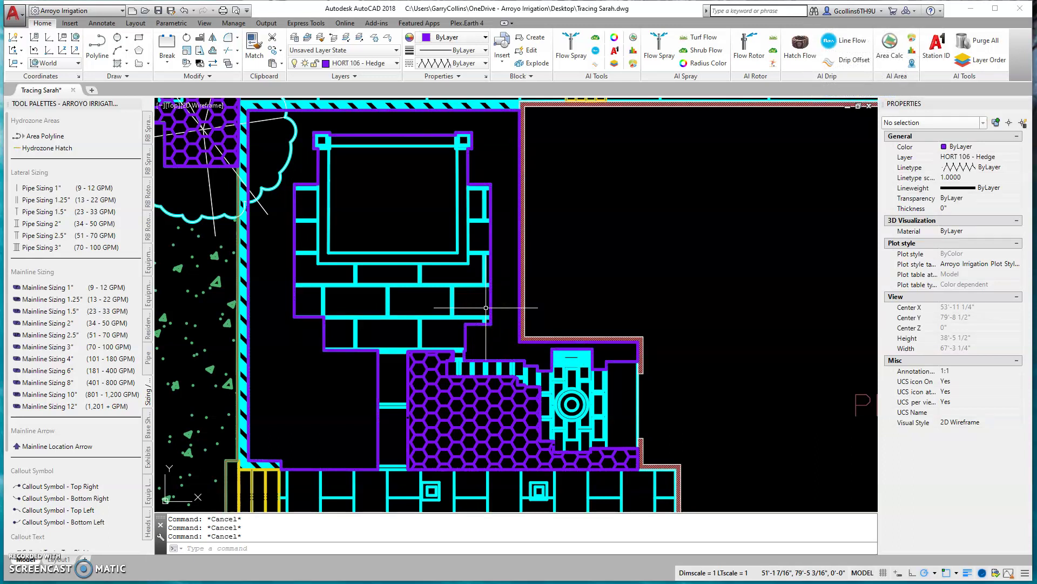
pyautogui.click(352, 412)
# - Break the hedge outline on its left edge near the lower-left corner with BR
pyautogui.write('br')
pyautogui.press('Return')
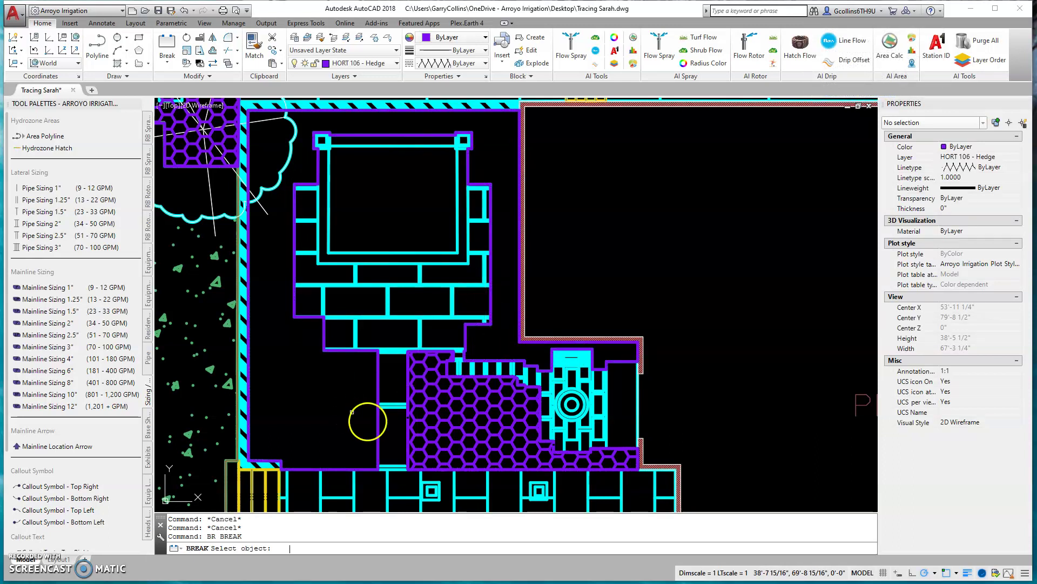
pyautogui.click(379, 442)
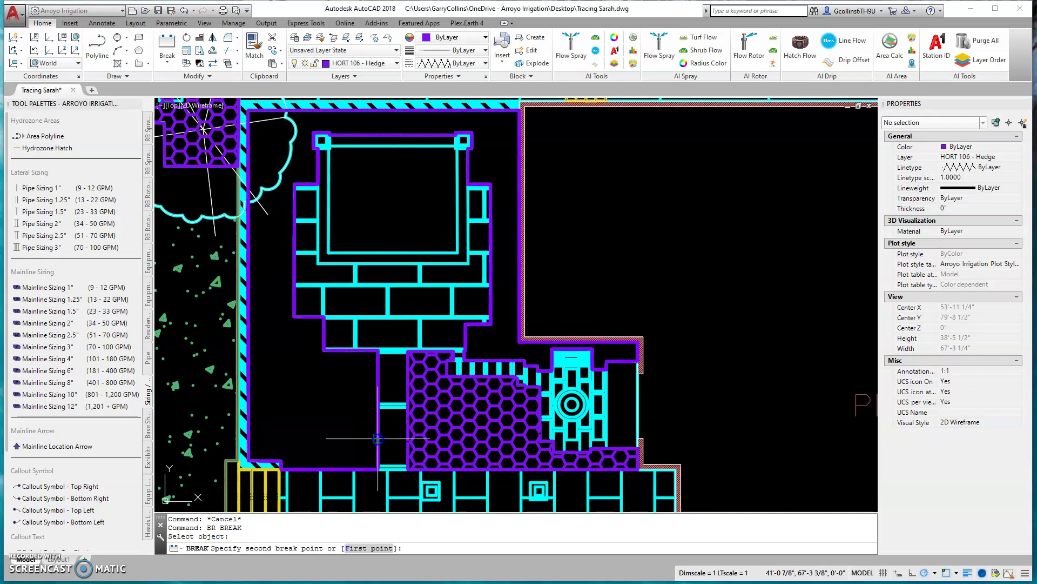
pyautogui.click(377, 372)
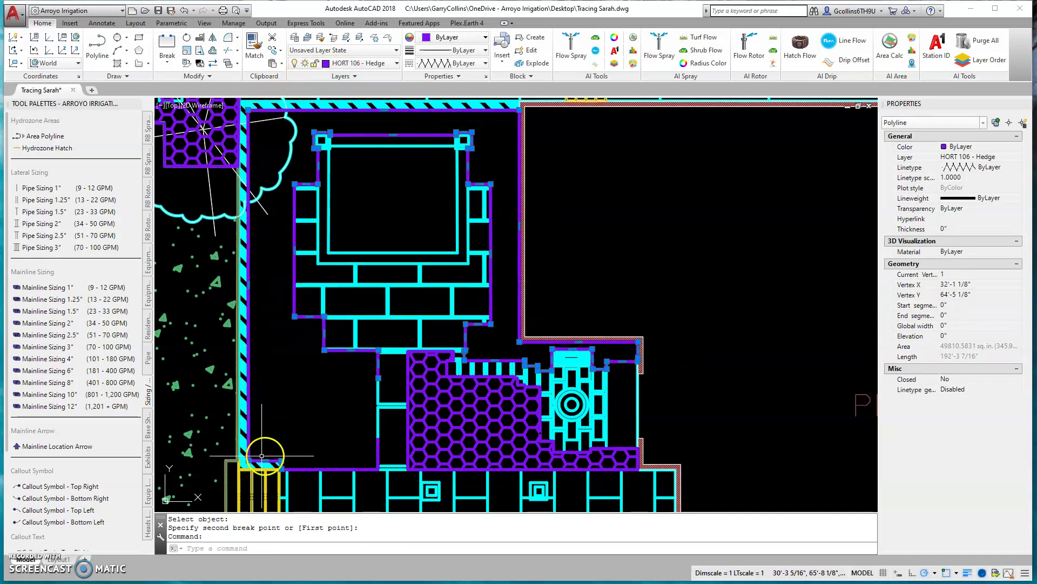
pyautogui.scroll(5, 281, 471)
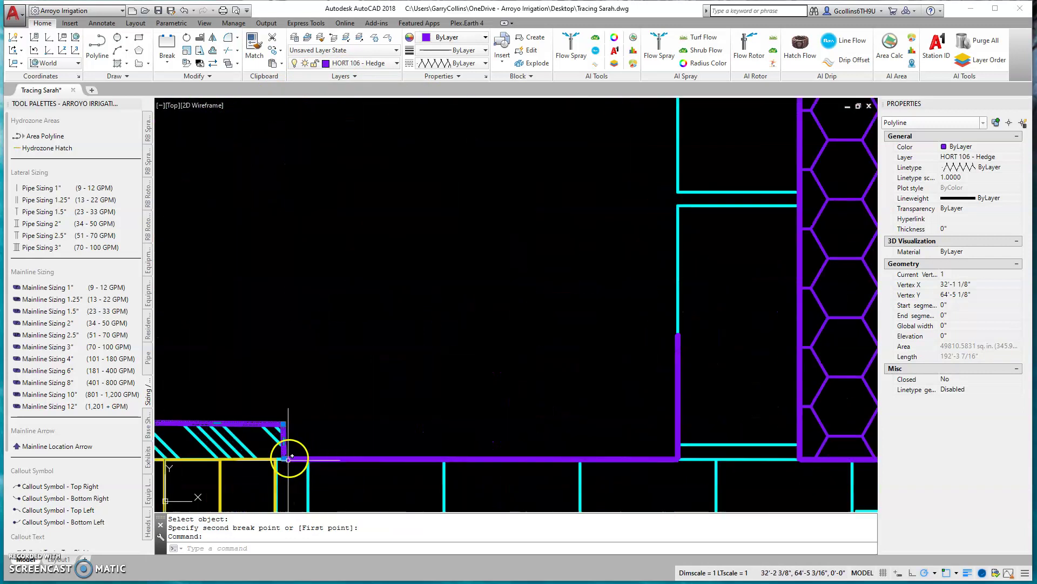
pyautogui.press('Escape')
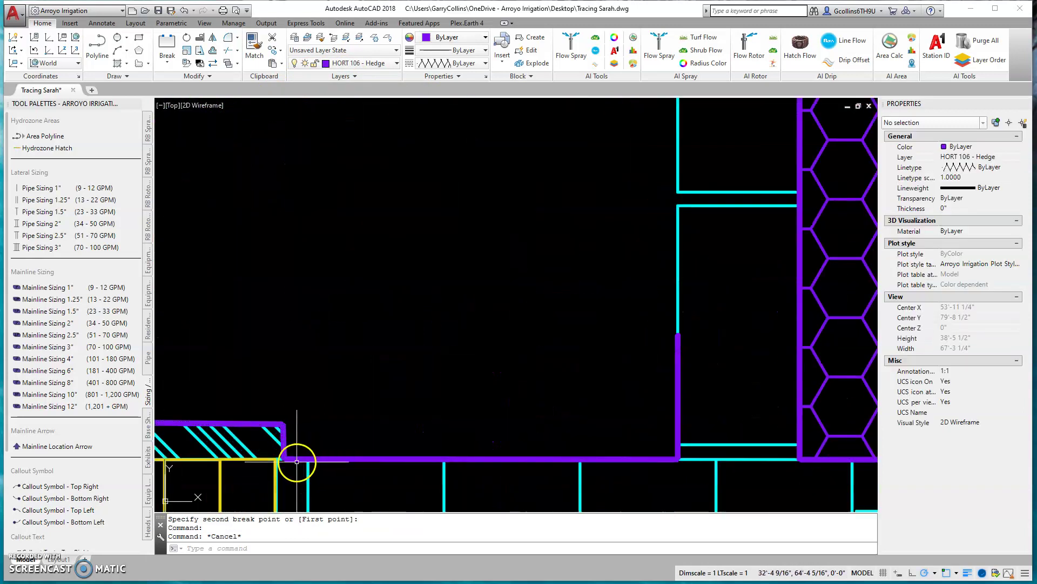
# - Delete the short broken-off hedge piece
pyautogui.click(300, 459)
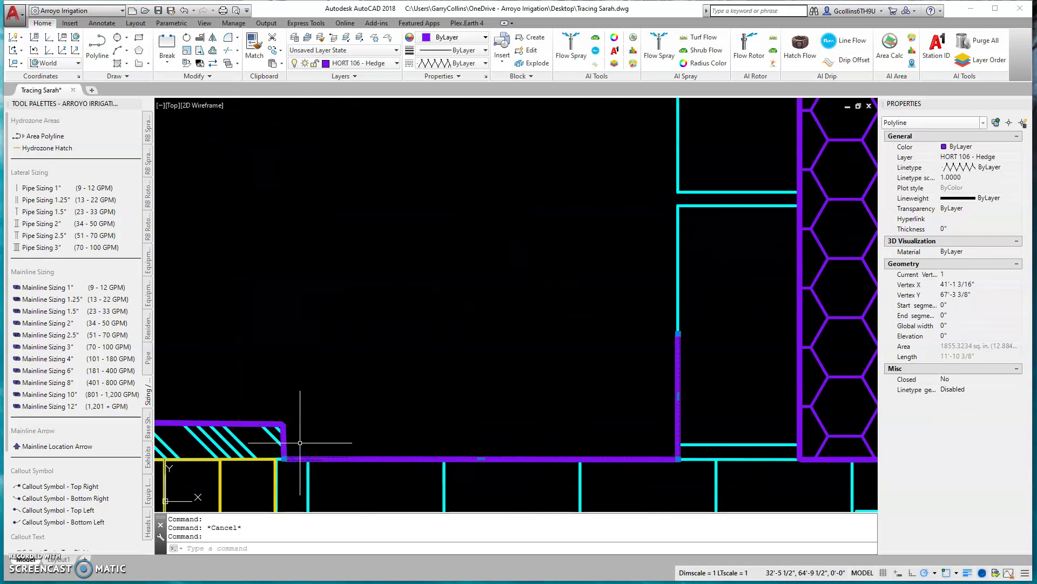
pyautogui.press('Delete')
pyautogui.scroll(-2, 502, 373)
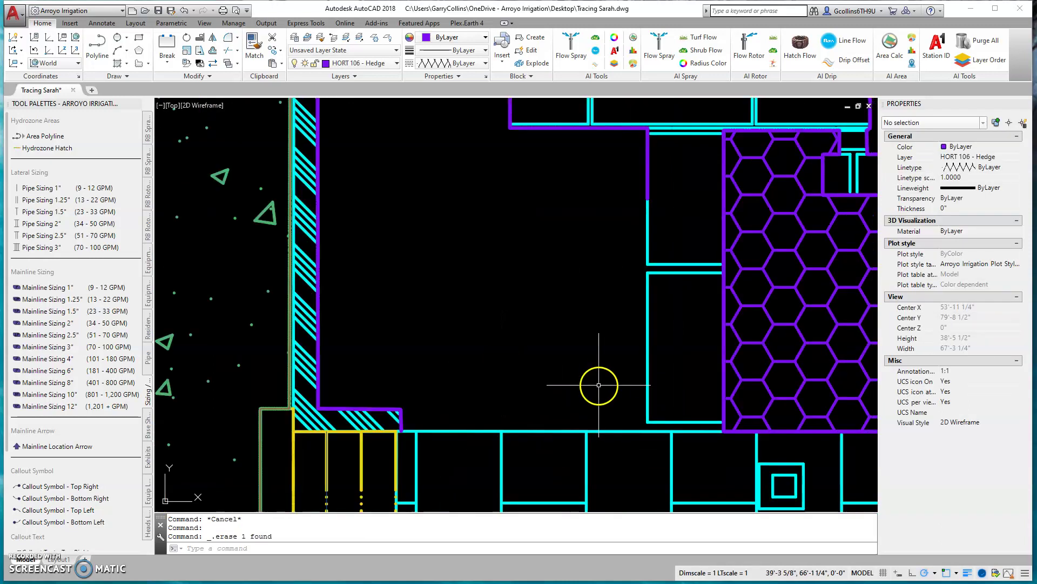
# - Stretch the outline's end point down to the corner and set Closed to Yes (209'-9 5/16")
pyautogui.click(648, 194)
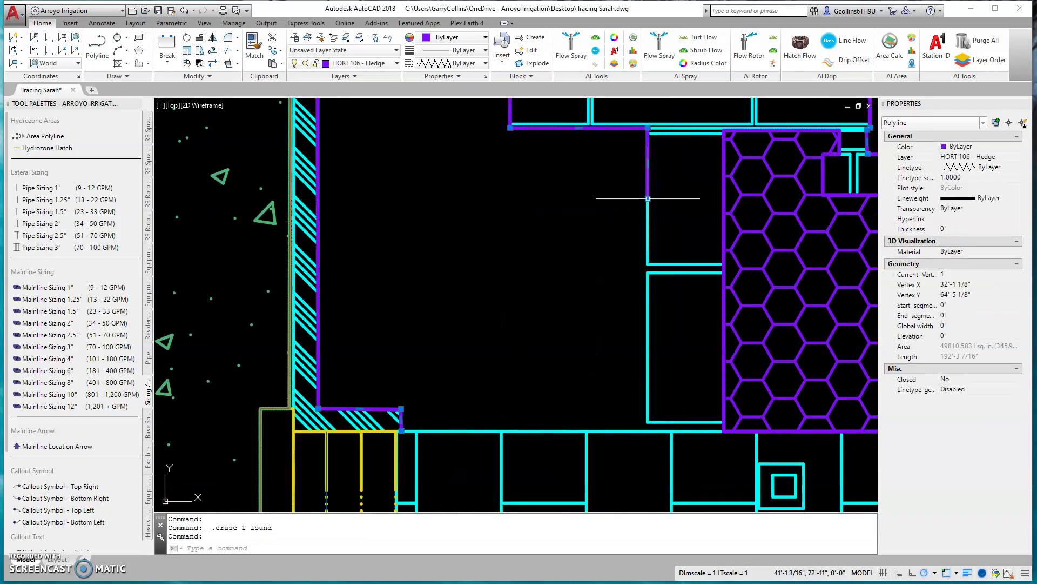
pyautogui.click(648, 198)
pyautogui.click(648, 430)
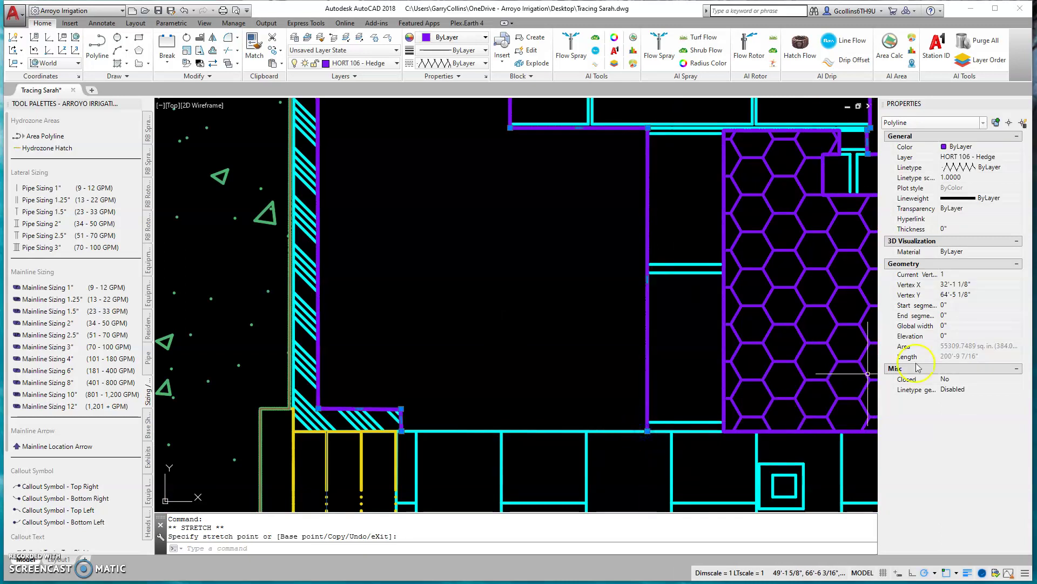
pyautogui.click(975, 379)
pyautogui.click(967, 389)
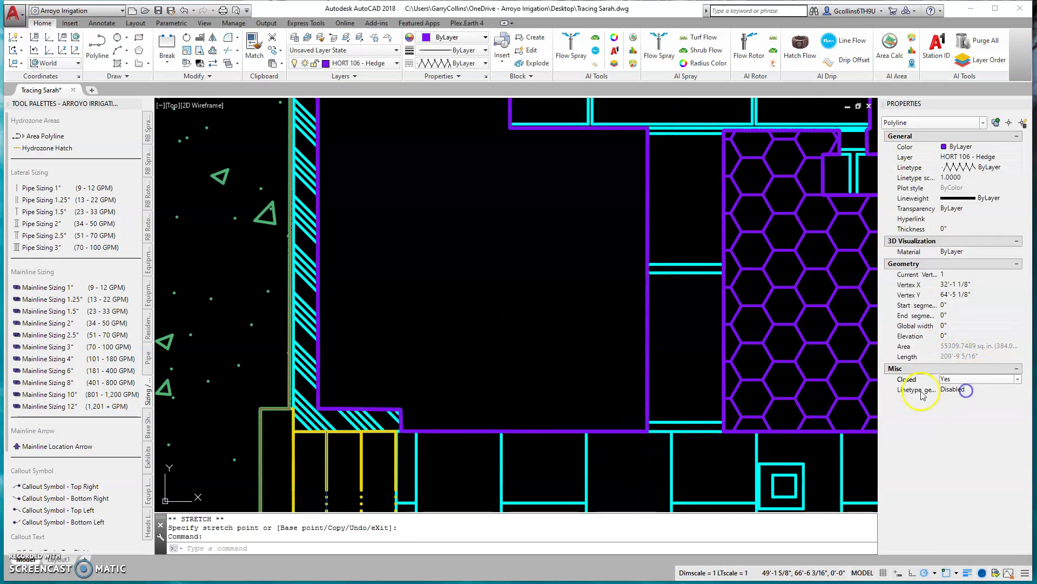
pyautogui.press('Escape')
pyautogui.press('Escape')
# - Hatch the closed hedge outline by picking inside it
pyautogui.click(115, 61)
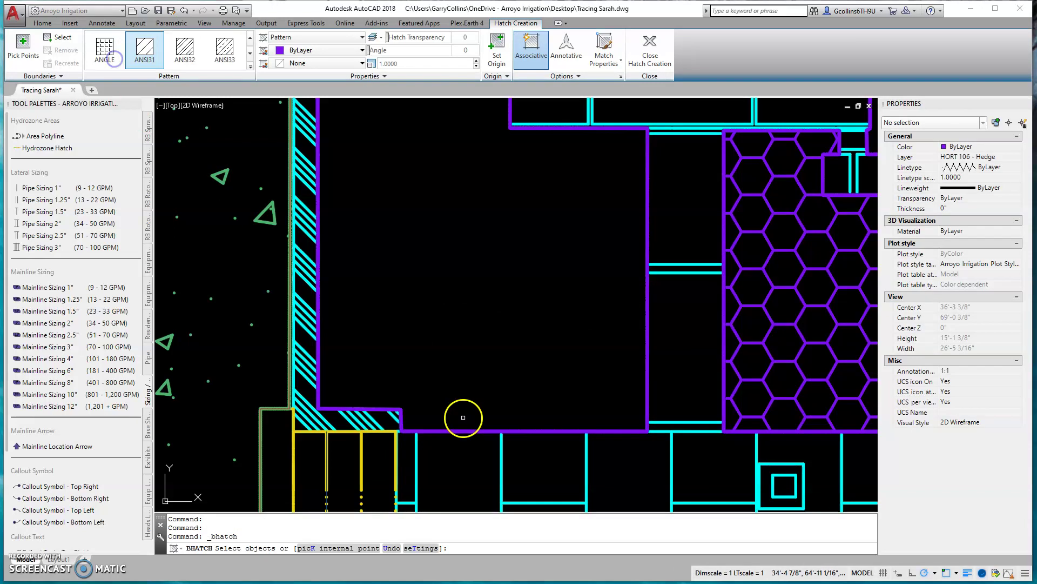
pyautogui.click(463, 431)
pyautogui.rightClick(205, 179)
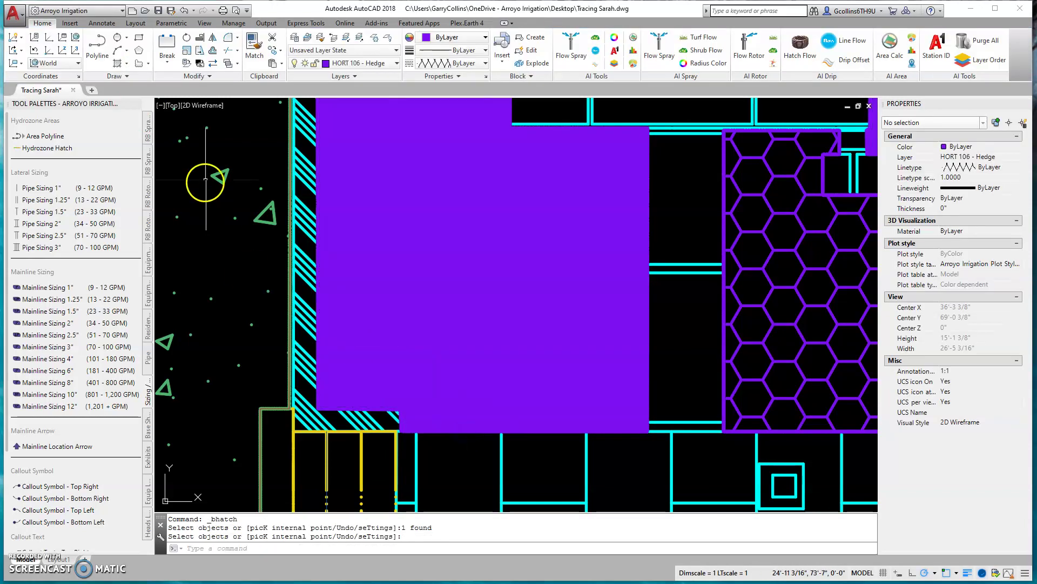
# - Match the neighbouring HONEY hatch onto the new fill, giving scale 75
pyautogui.click(252, 53)
pyautogui.click(777, 245)
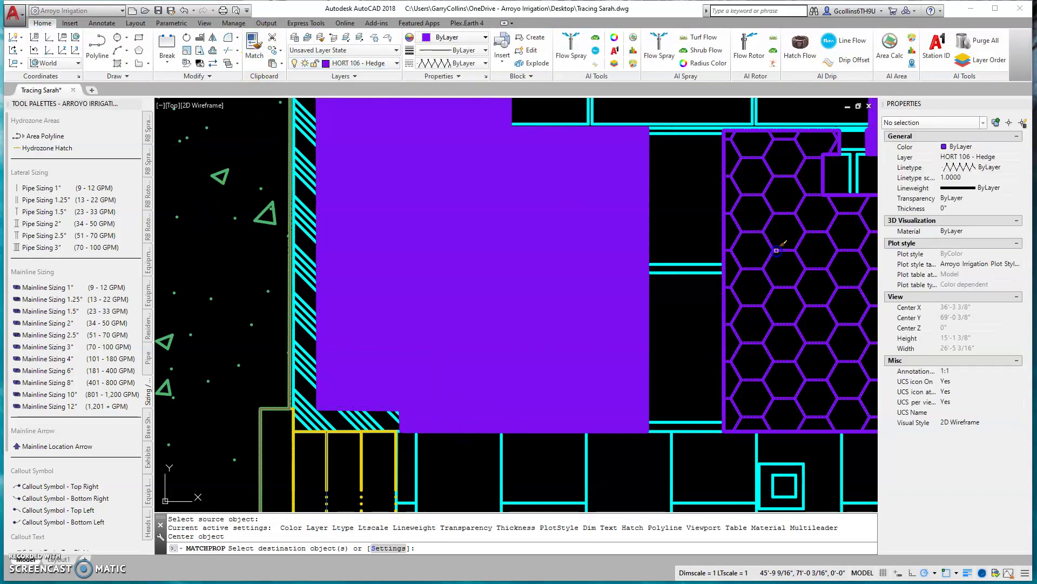
pyautogui.click(607, 261)
pyautogui.click(581, 244)
pyautogui.click(842, 352)
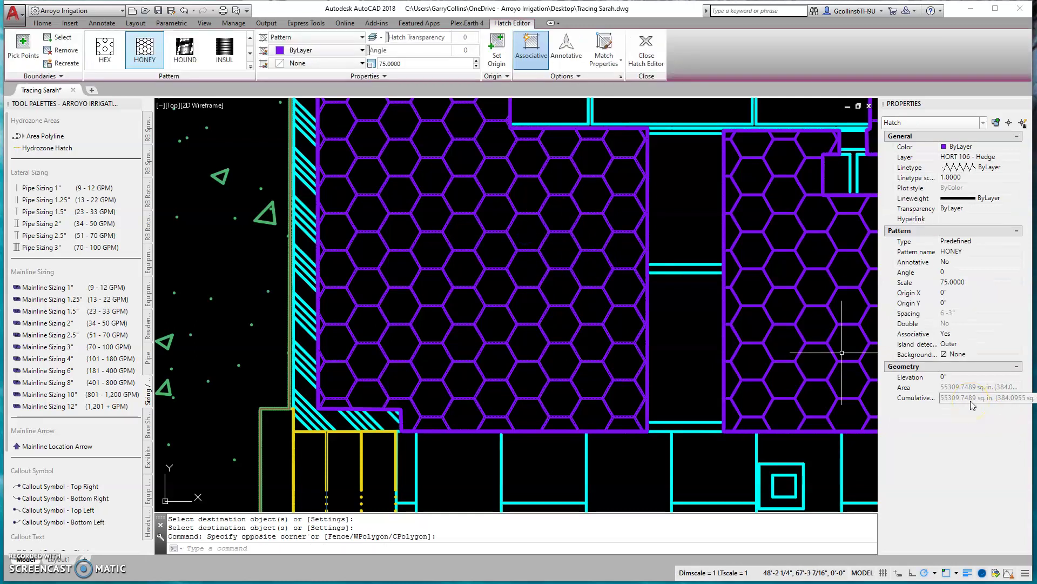
# - Pan to the left side of the plan and delete the left-side hedge hatch
pyautogui.press('Escape')
pyautogui.press('Escape')
pyautogui.press('Escape')
pyautogui.scroll(-3, 413, 267)
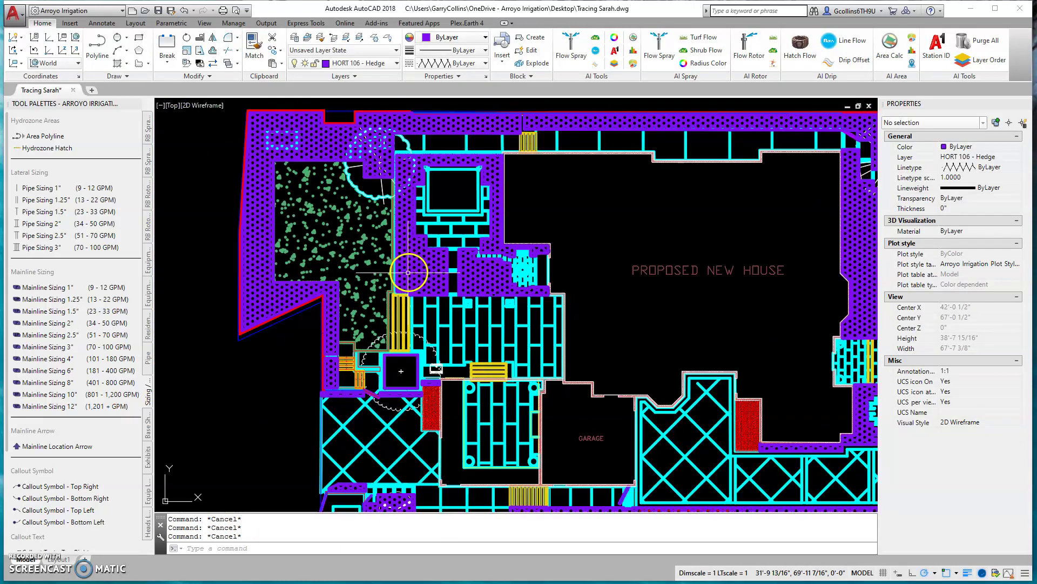
pyautogui.moveTo(412, 267)
pyautogui.mouseDown(button='middle')
pyautogui.moveTo(456, 316)
pyautogui.moveTo(436, 289)
pyautogui.mouseUp(button='middle')
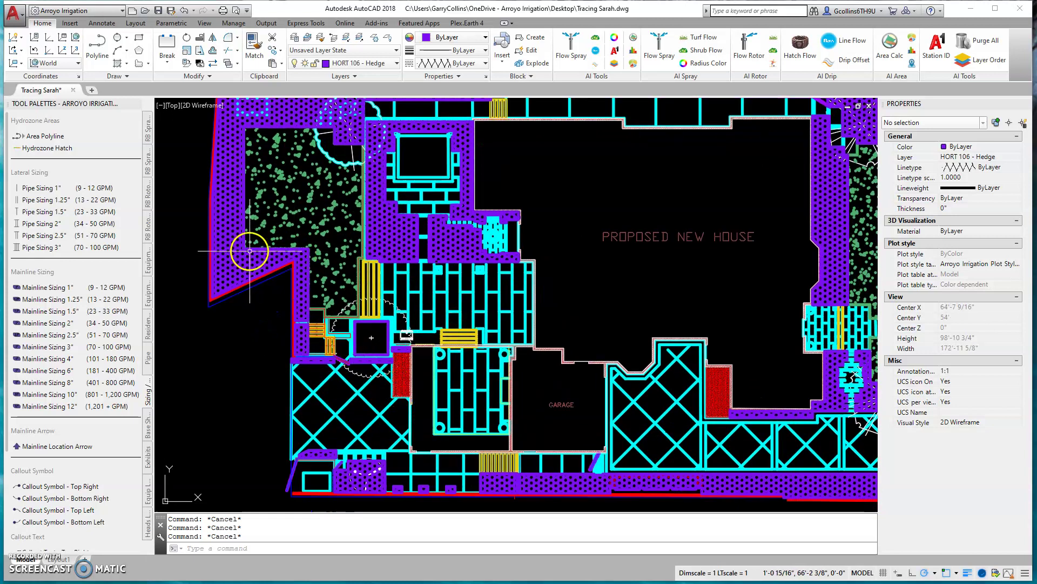
pyautogui.click(229, 233)
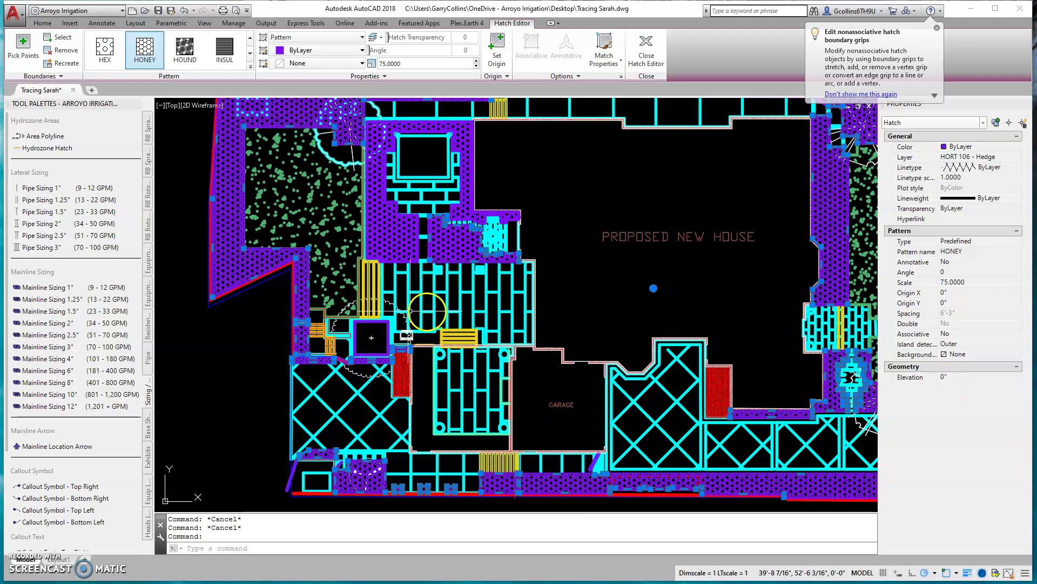
pyautogui.press('Delete')
# - Select the left-side hedge outline after cancelling several accidental selection windows
pyautogui.scroll(5, 284, 244)
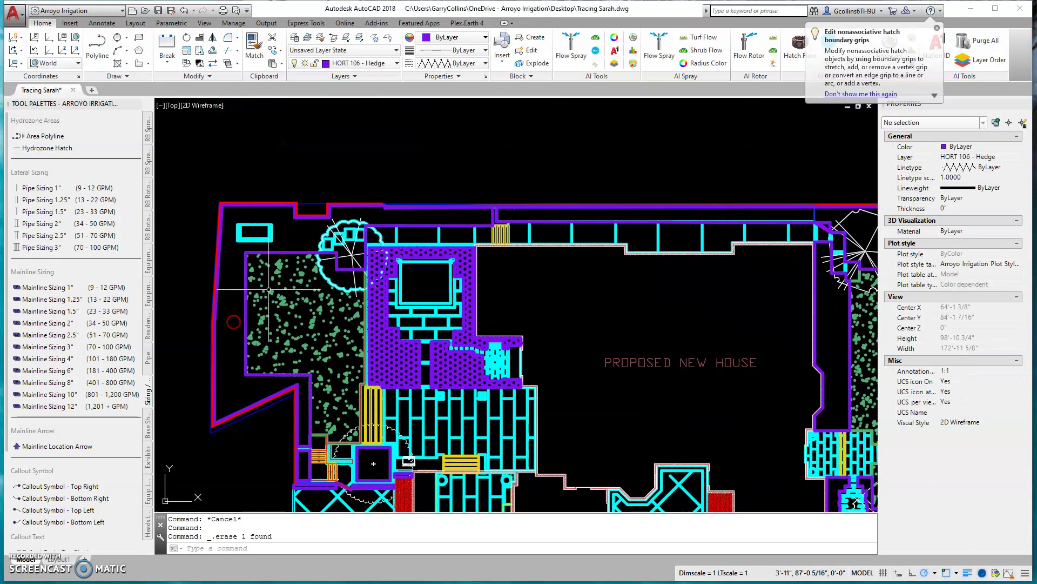
pyautogui.click(286, 239)
pyautogui.press('Escape')
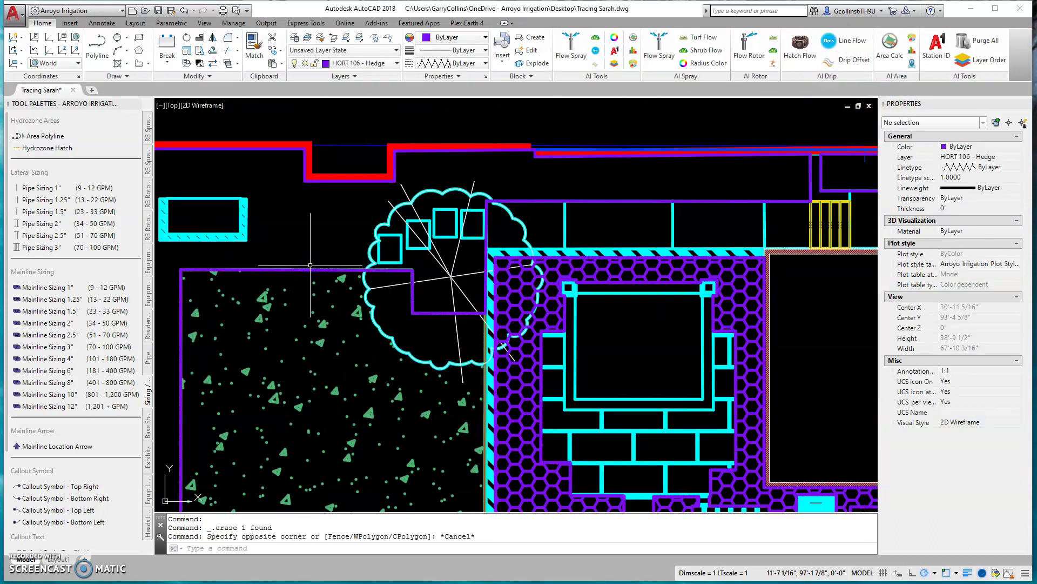
pyautogui.click(311, 266)
pyautogui.press('Escape')
pyautogui.click(309, 268)
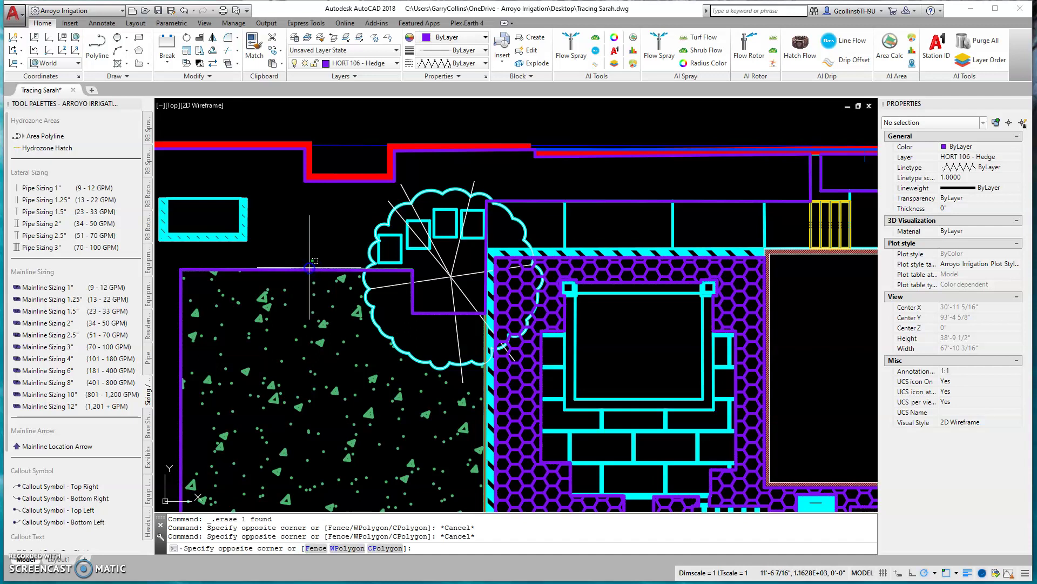
pyautogui.press('Escape')
pyautogui.click(309, 268)
pyautogui.scroll(-4, 382, 190)
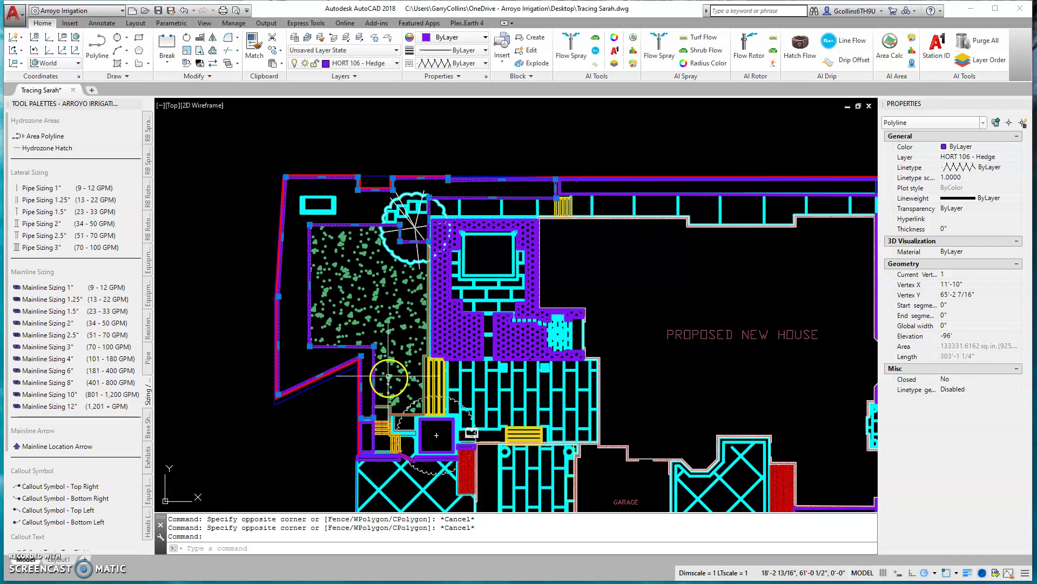
pyautogui.scroll(4, 336, 366)
pyautogui.scroll(3, 336, 367)
pyautogui.press('Escape')
pyautogui.press('Escape')
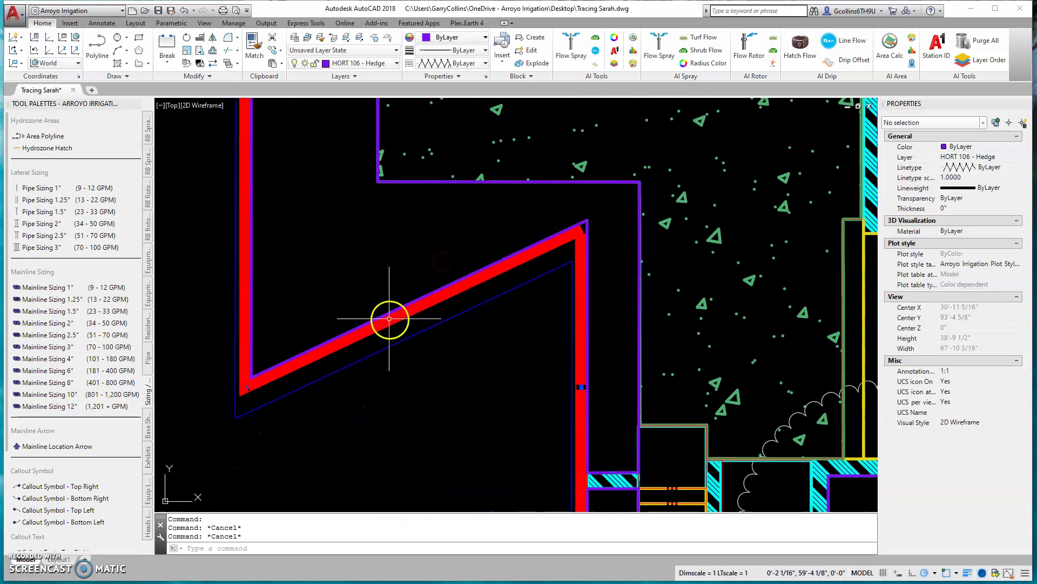
# - Break the slanted hedge line and delete the stray segment along the red line
pyautogui.click(387, 311)
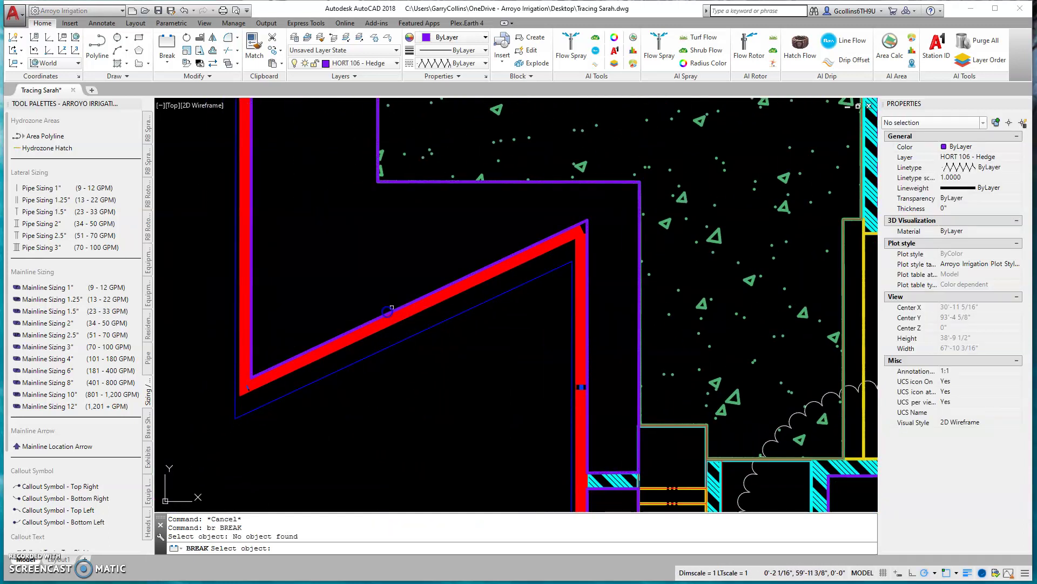
pyautogui.click(410, 300)
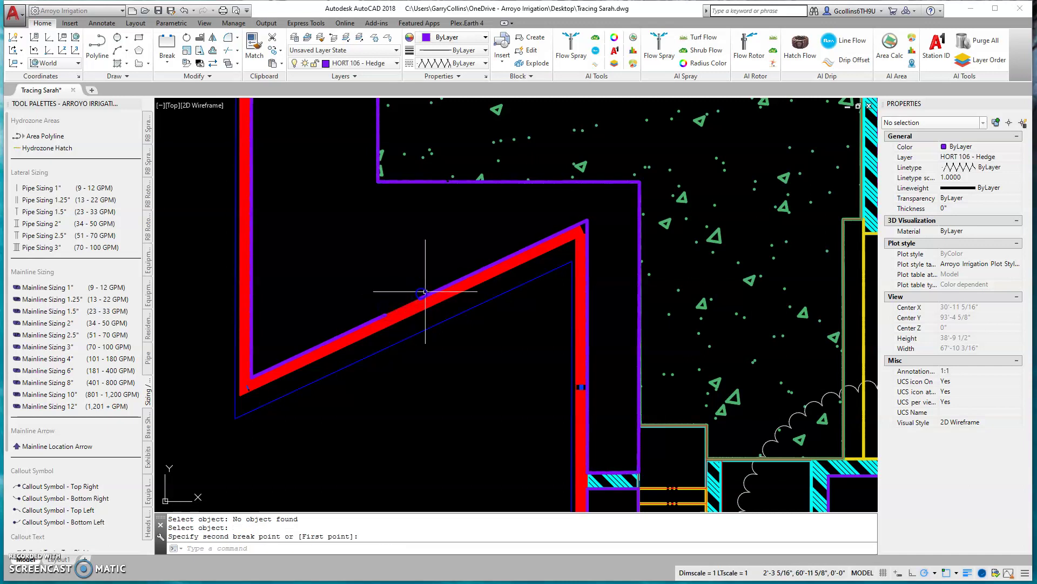
pyautogui.click(426, 293)
pyautogui.scroll(-3, 417, 210)
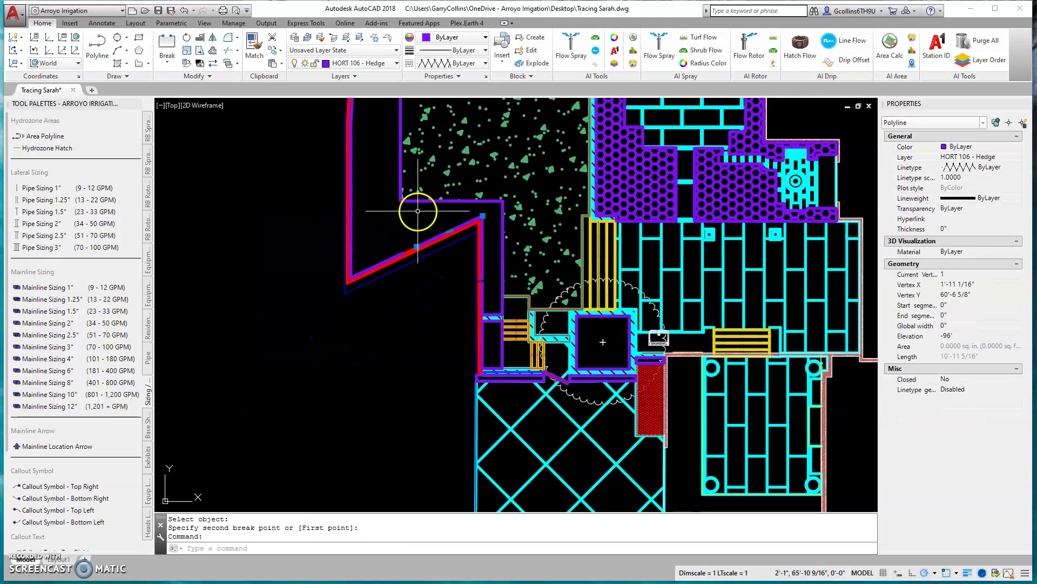
pyautogui.scroll(3, 478, 221)
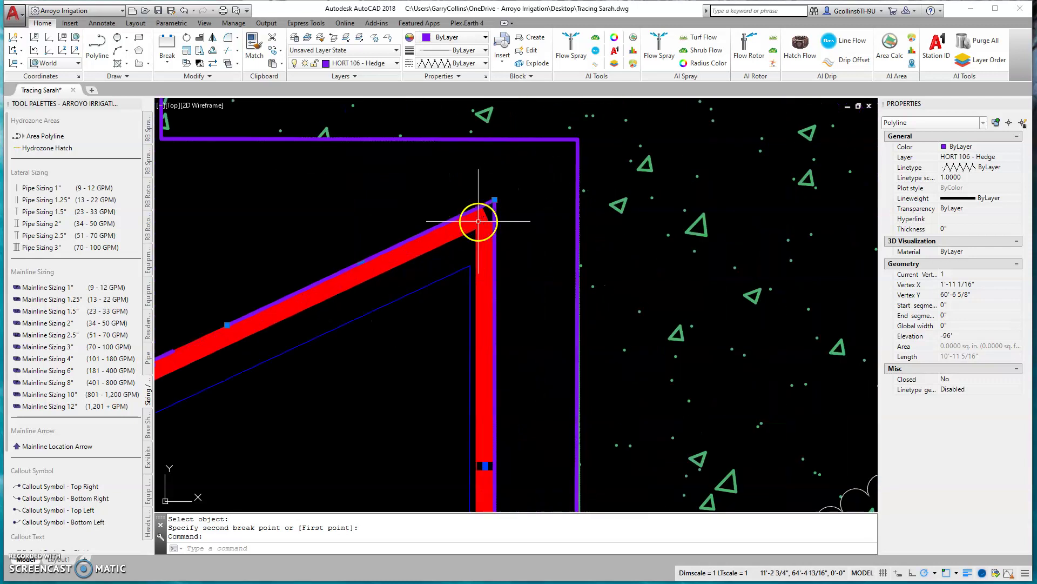
pyautogui.press('Delete')
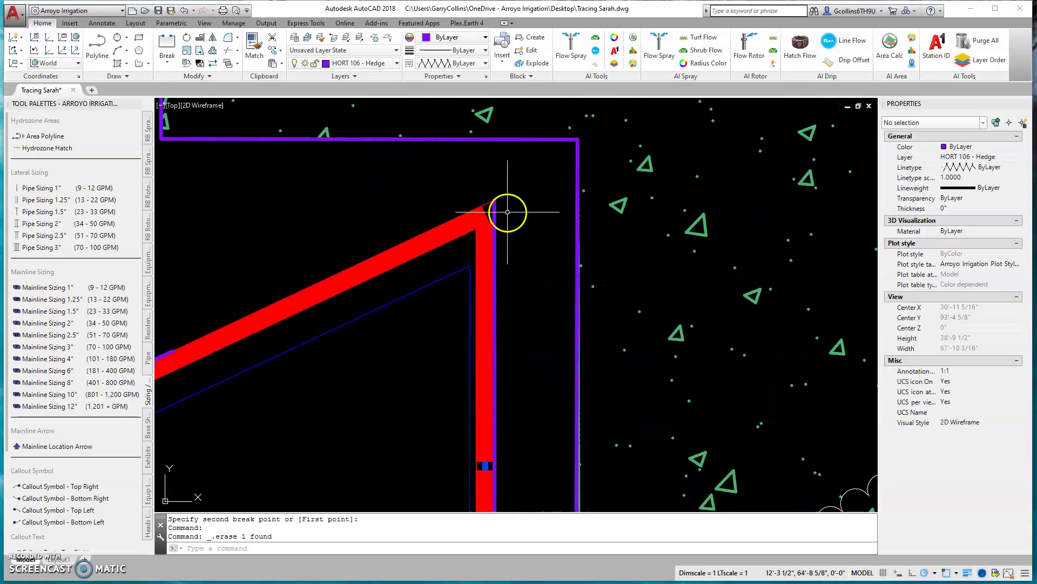
# - Set the purple hedge polyline's Closed property to Yes in Properties
pyautogui.click(494, 205)
pyautogui.scroll(-3, 514, 236)
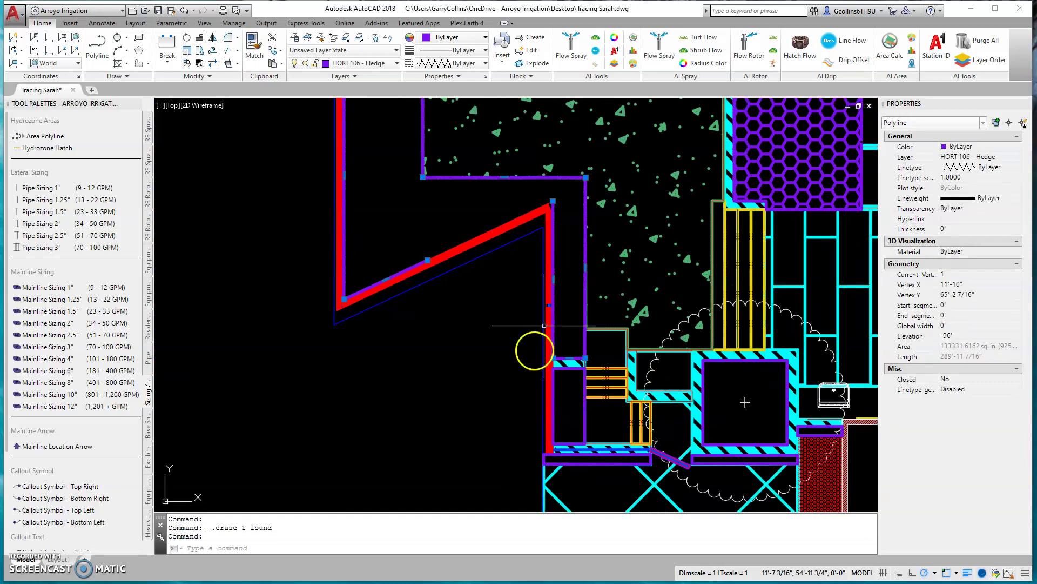
pyautogui.click(964, 383)
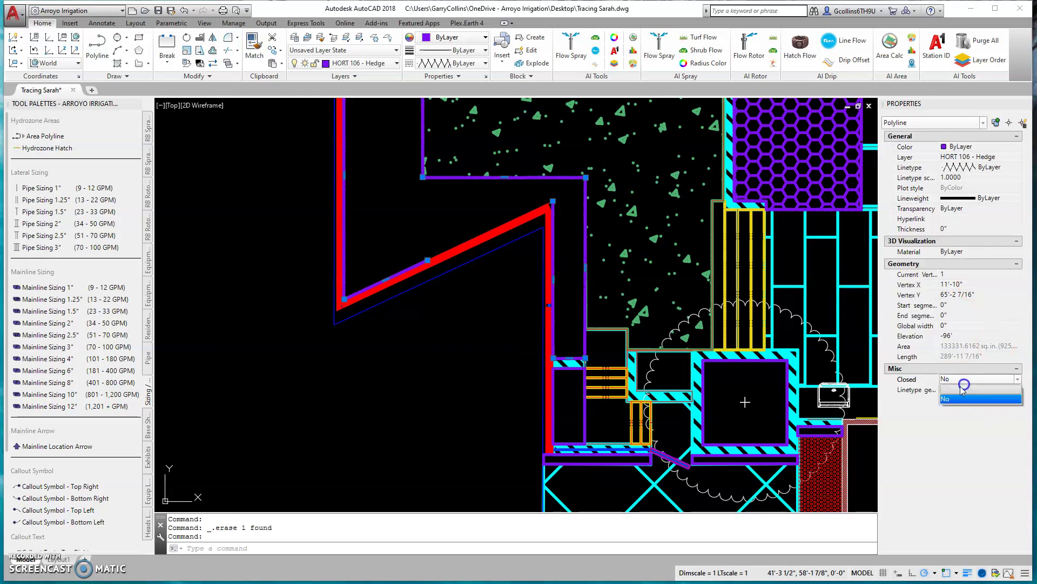
pyautogui.click(958, 389)
pyautogui.press('Escape')
pyautogui.press('Escape')
pyautogui.press('Escape')
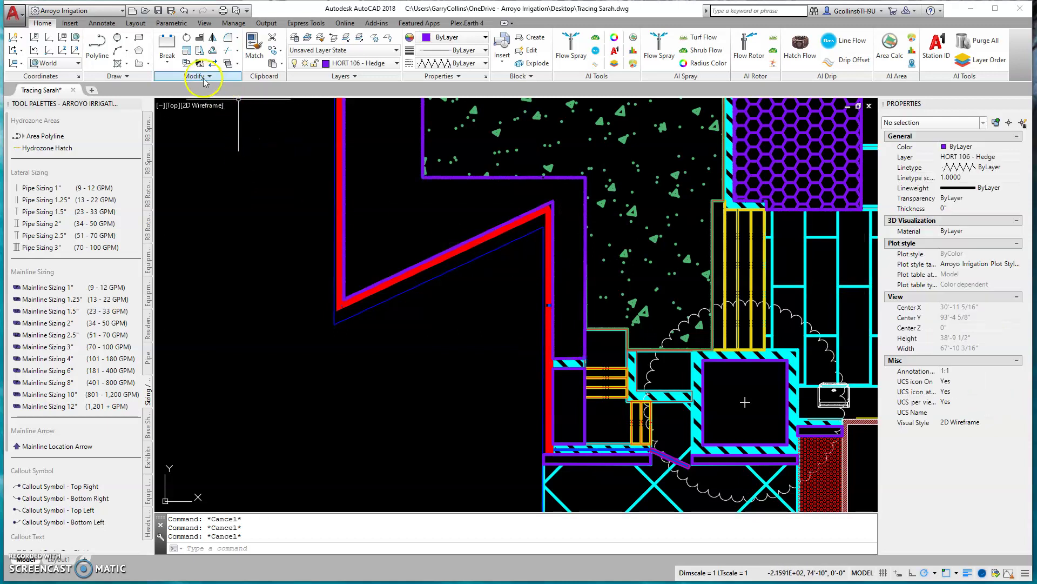
# - Hatch the inside of the closed left-side hedge outline
pyautogui.click(119, 63)
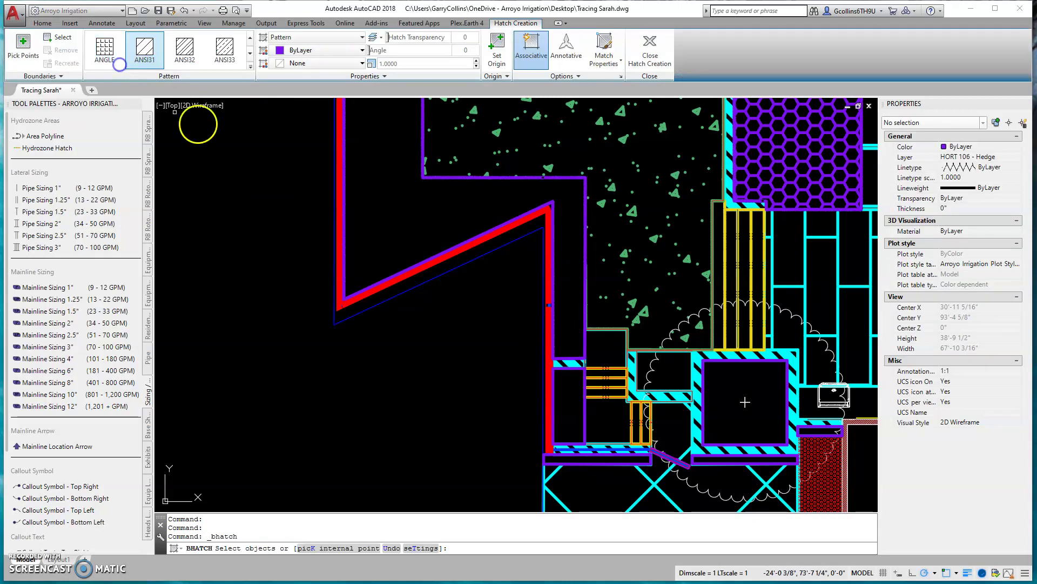
pyautogui.click(443, 179)
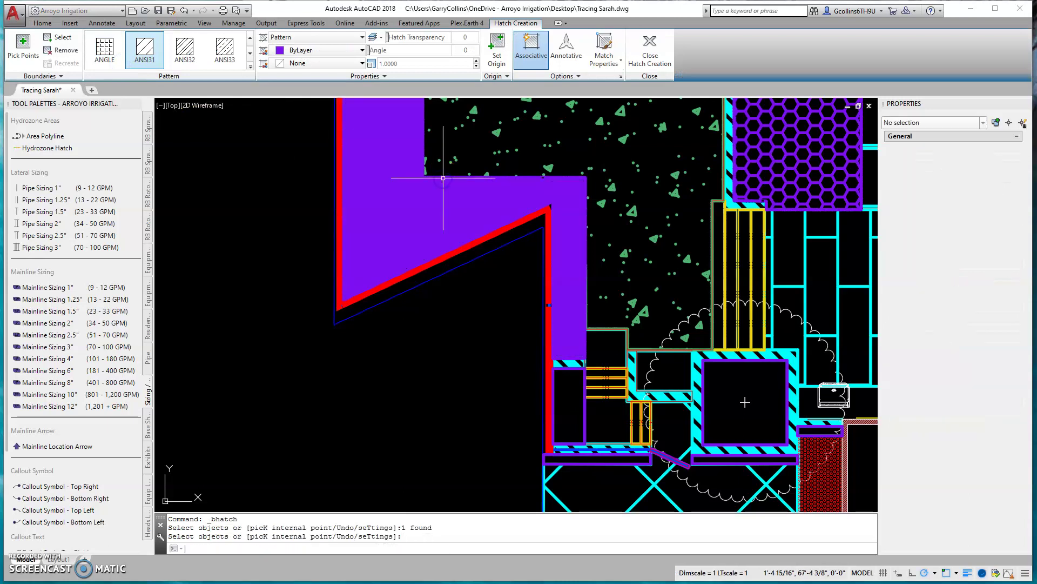
pyautogui.press('Return')
pyautogui.moveTo(556, 260); pyautogui.dragTo(222, 297, button='middle')
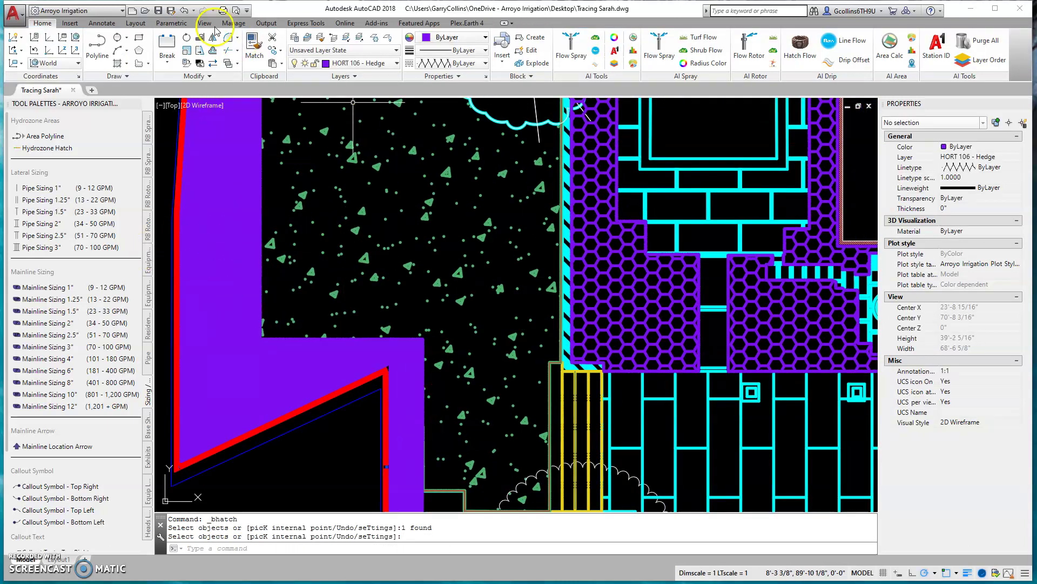
# - Match the existing HONEY hedge hatch onto the new fill so it uses scale 75
pyautogui.click(254, 43)
pyautogui.click(602, 232)
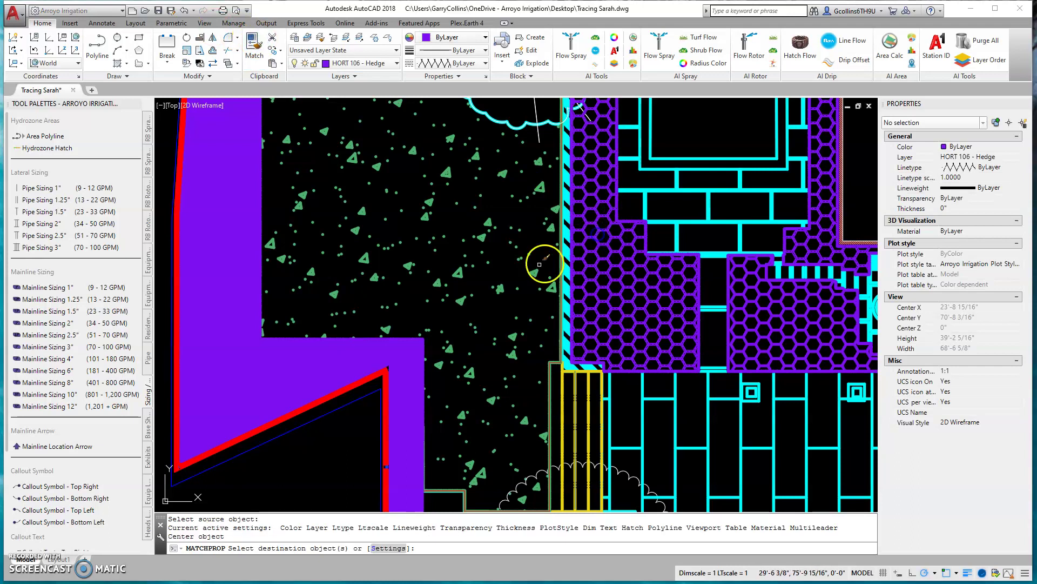
pyautogui.click(229, 317)
pyautogui.press('Return')
pyautogui.click(406, 346)
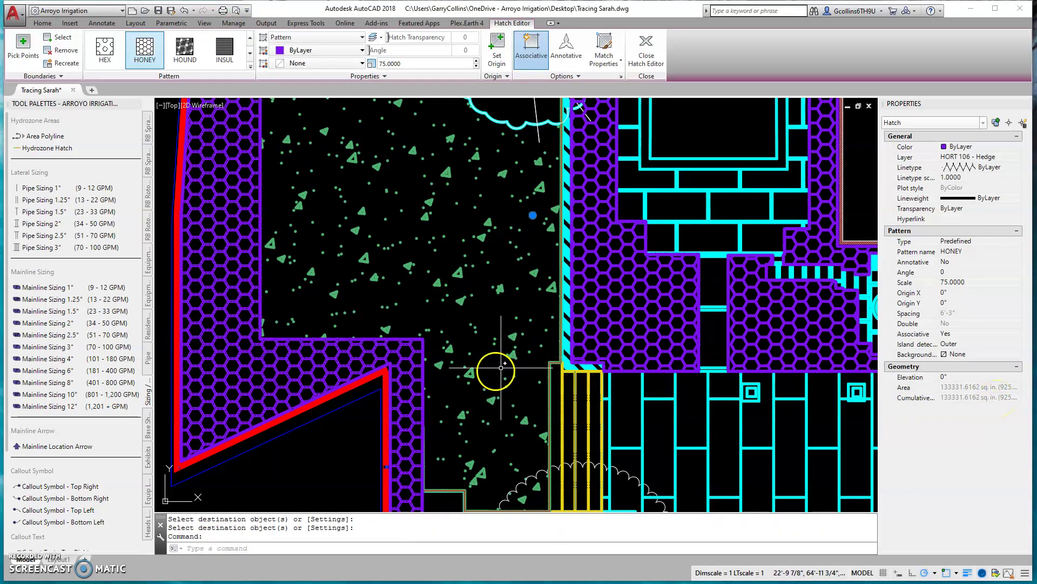
pyautogui.press('Escape')
pyautogui.press('Escape')
pyautogui.press('Escape')
pyautogui.scroll(-6, 335, 281)
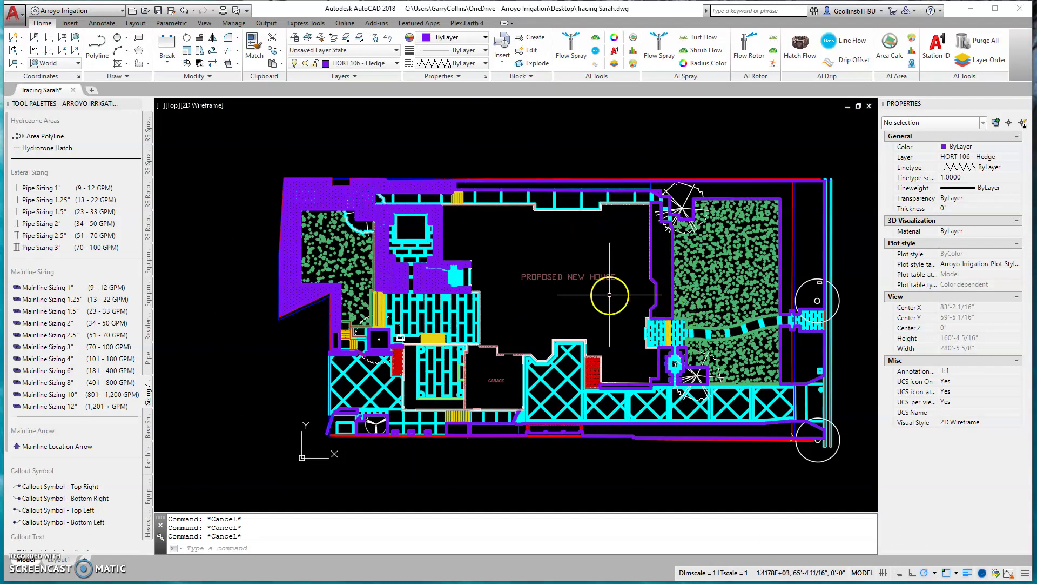
# - Window-select the upper-left hedge hatch to show HONEY, scale 75 and 133331.6162 sq in area
pyautogui.scroll(4, 338, 233)
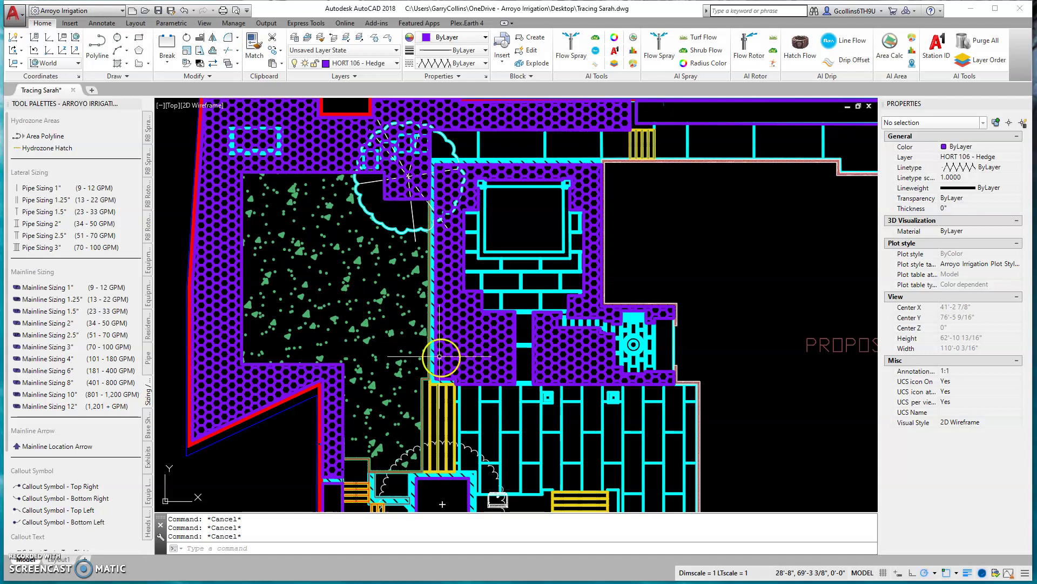
pyautogui.scroll(4, 316, 282)
pyautogui.scroll(-2, 586, 351)
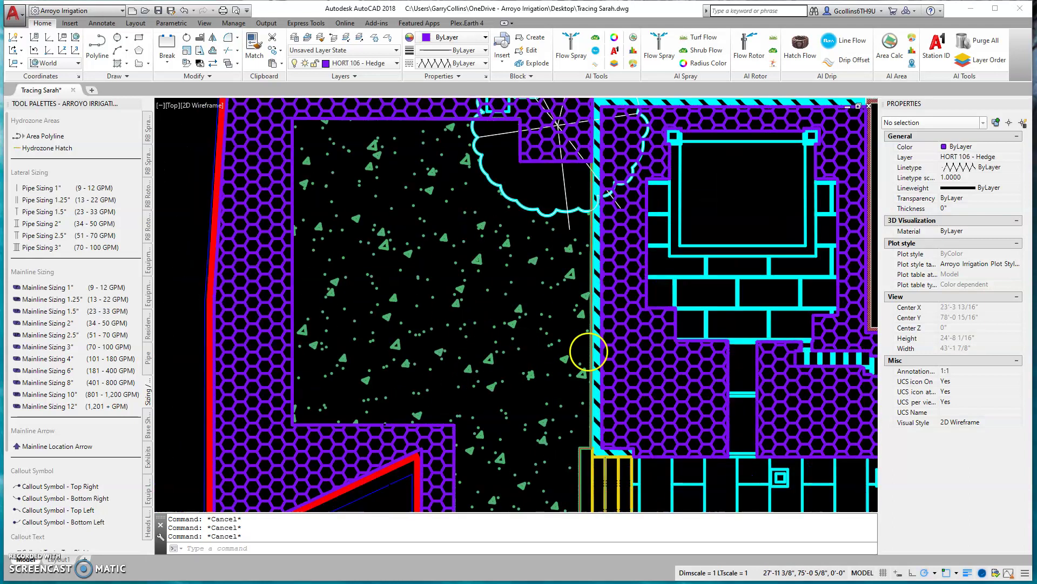
pyautogui.scroll(-4, 589, 351)
pyautogui.moveTo(457, 200)
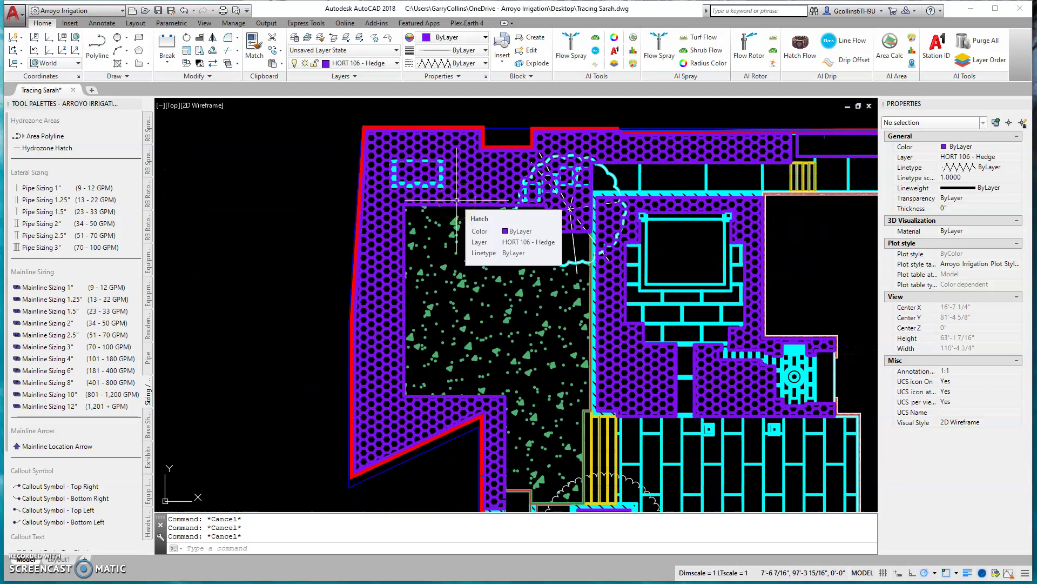
pyautogui.moveTo(521, 228); pyautogui.dragTo(503, 226, button='middle')
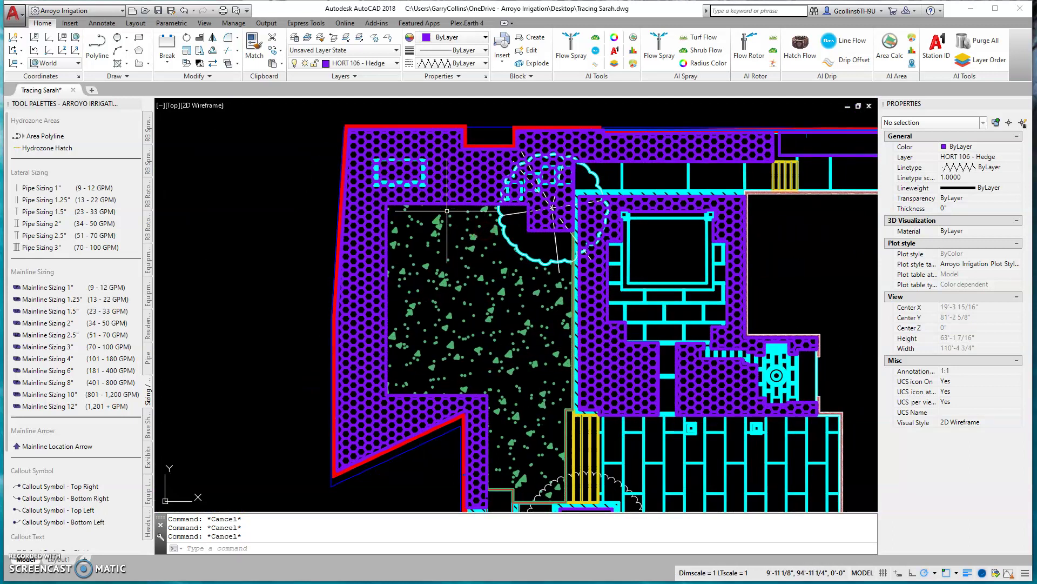
pyautogui.click(441, 184)
pyautogui.click(433, 161)
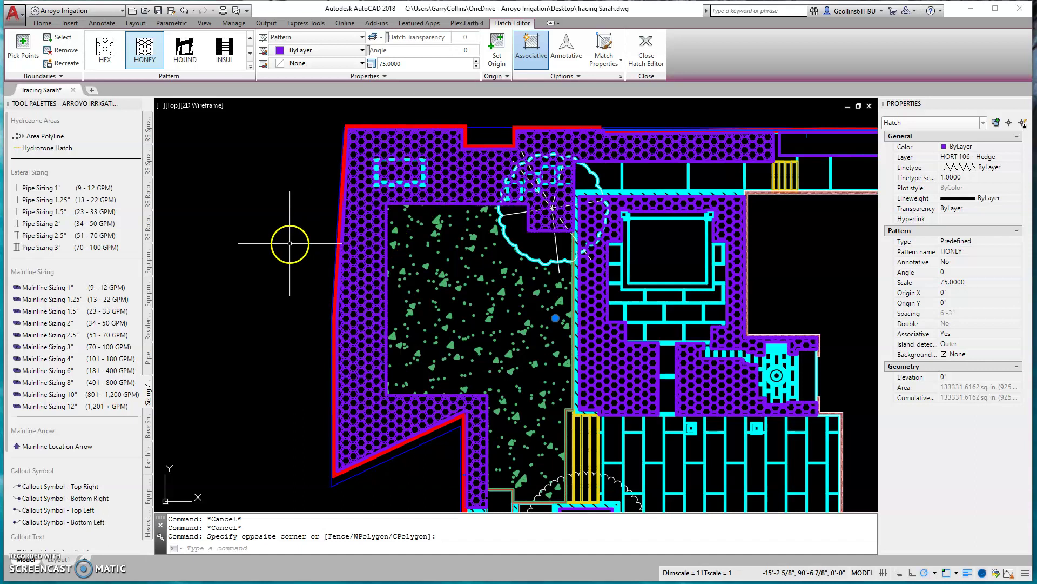
# - Window-select the left-side HONEY hedge hatch and erase it, leaving the purple outline
pyautogui.press('Escape')
pyautogui.press('Escape')
pyautogui.scroll(6, 408, 158)
pyautogui.scroll(-2, 421, 249)
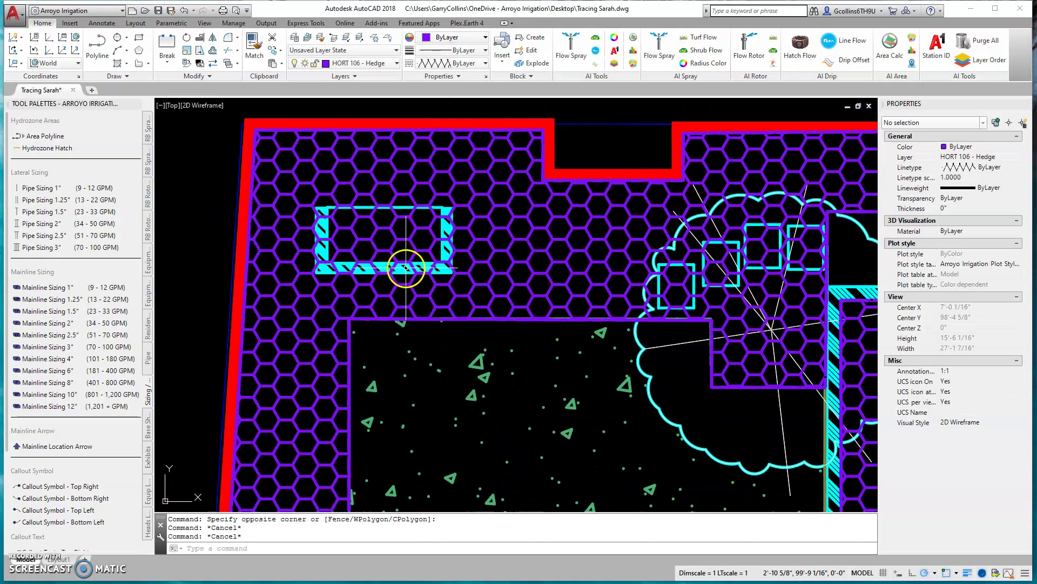
pyautogui.scroll(2, 375, 232)
pyautogui.scroll(1, 482, 298)
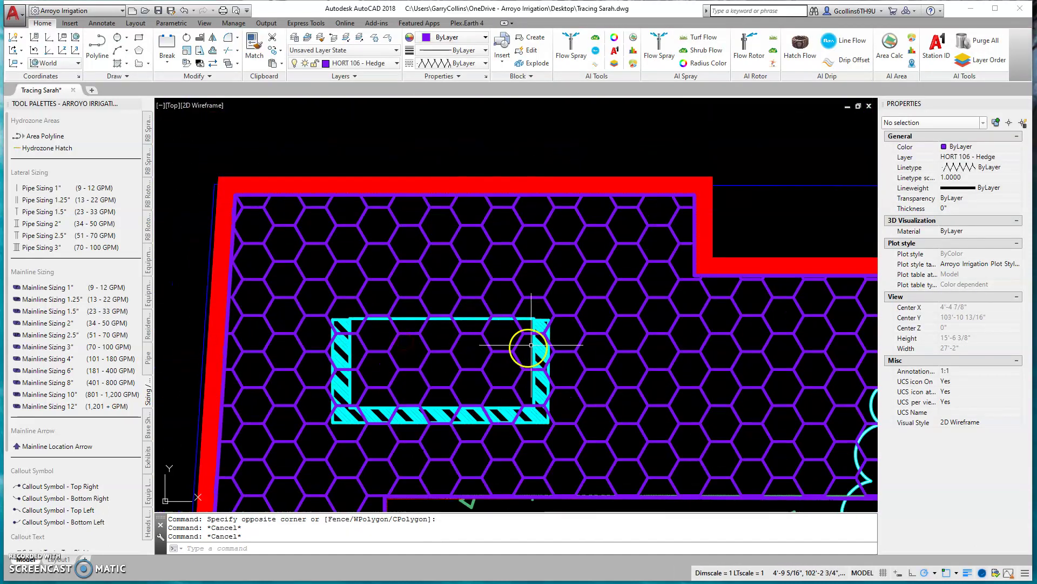
pyautogui.click(494, 308)
pyautogui.click(465, 297)
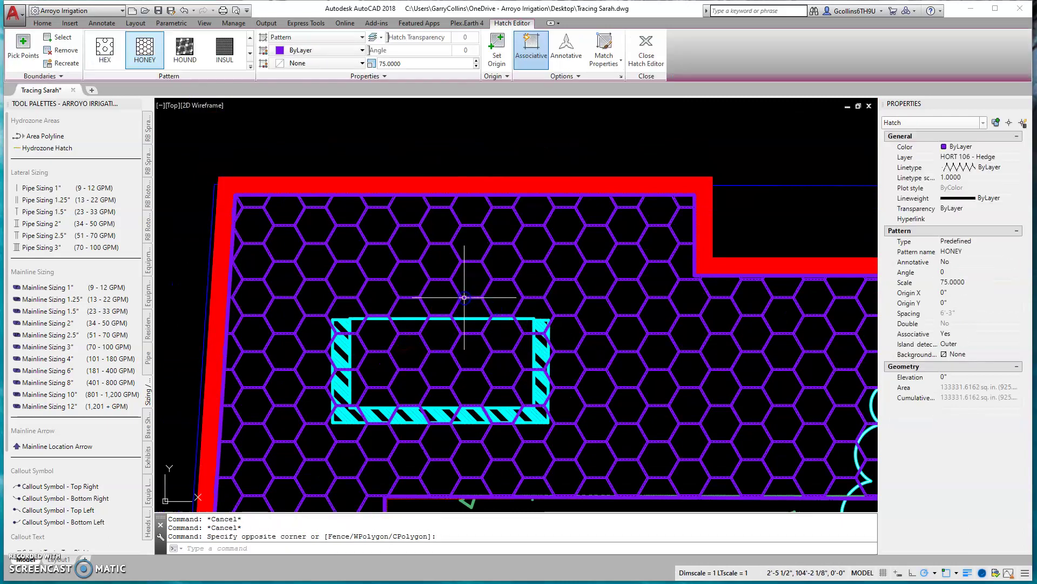
pyautogui.press('Delete')
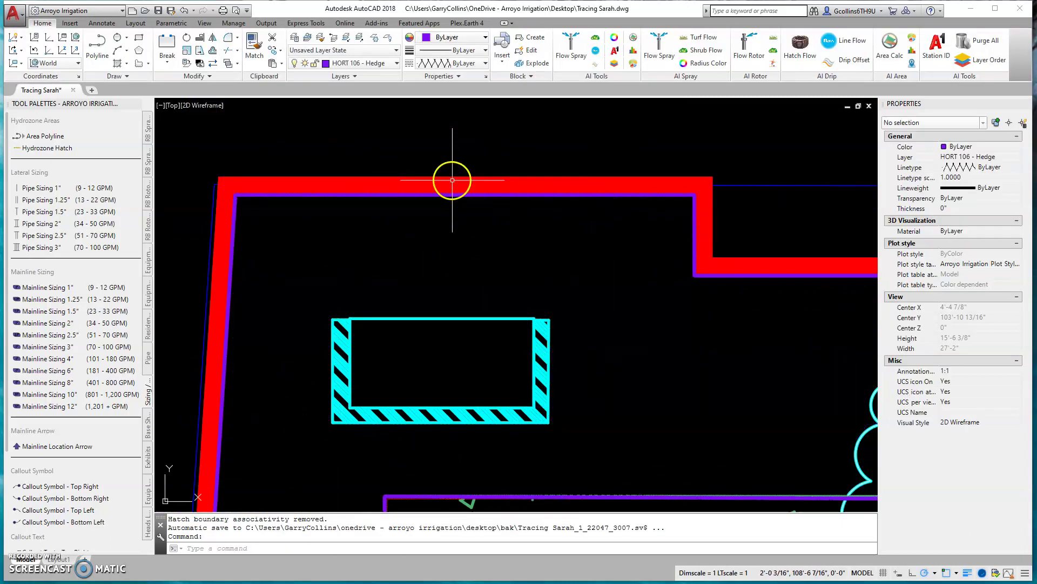
# - Add hedge polyline vertices at the cyan box's top edge, the red top edge and the box corner
pyautogui.click(432, 195)
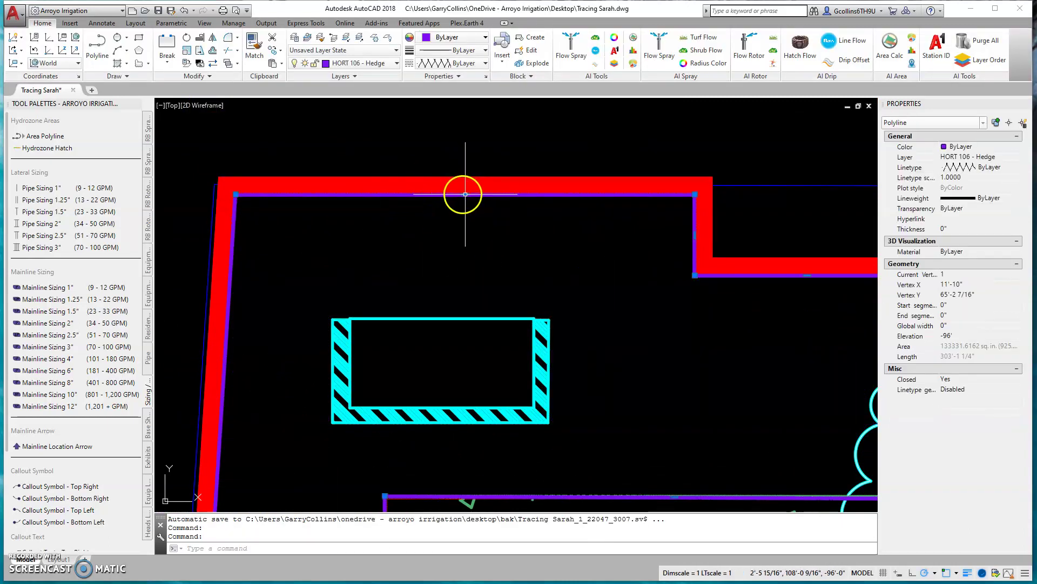
pyautogui.moveTo(463, 192)
pyautogui.click(493, 224)
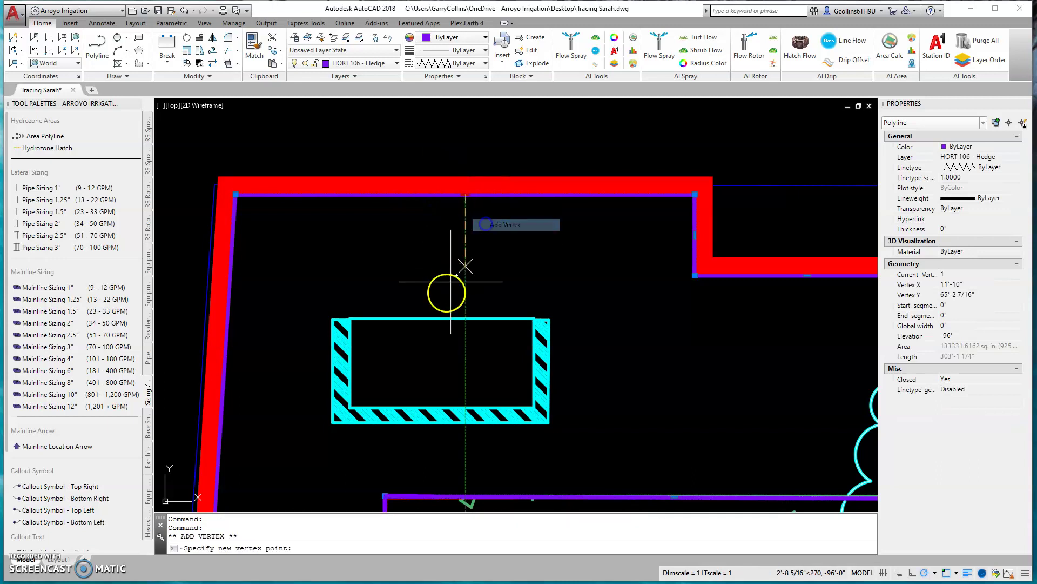
pyautogui.click(466, 315)
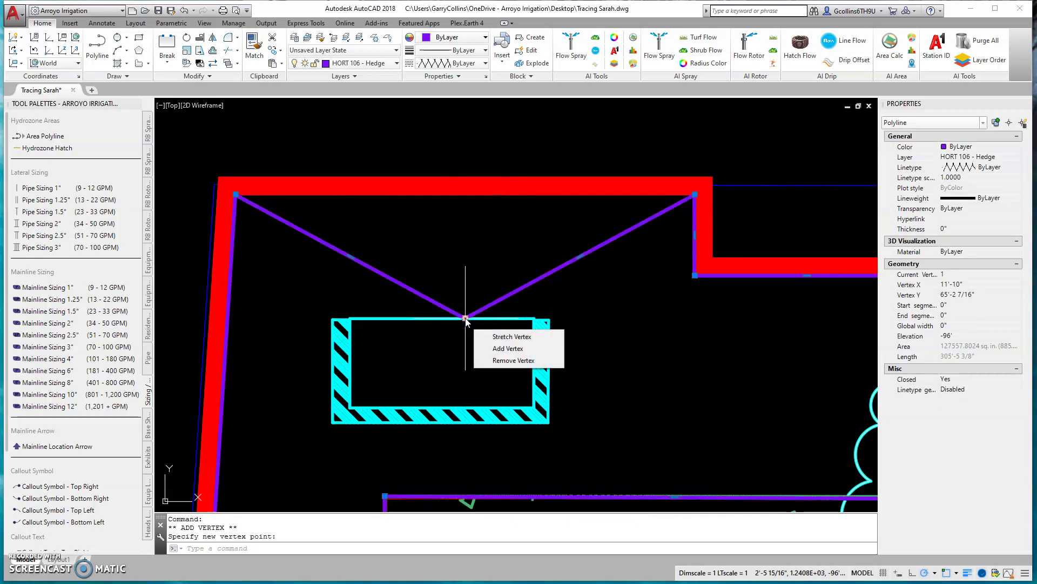
pyautogui.moveTo(579, 256)
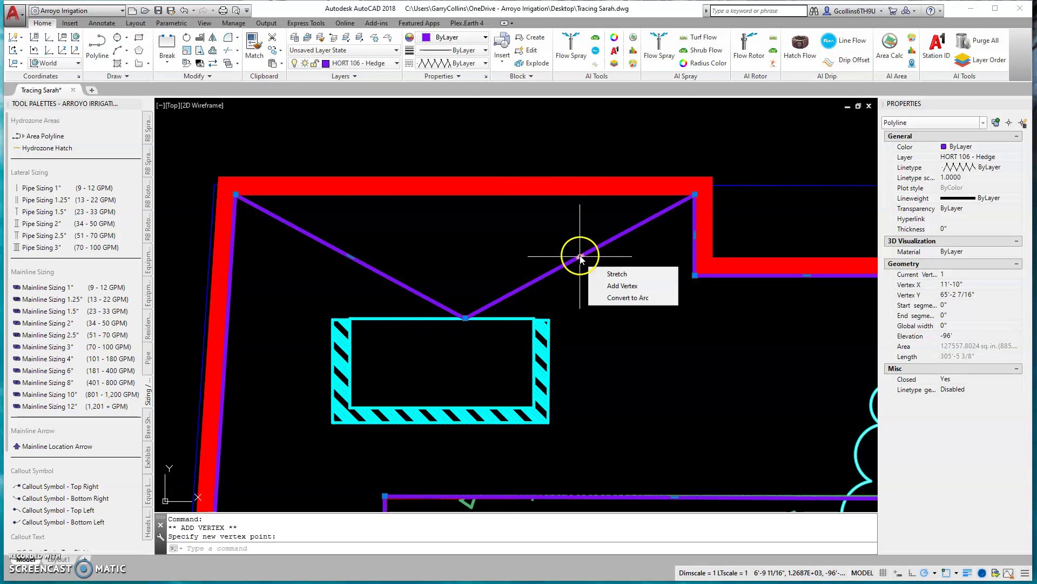
pyautogui.click(605, 287)
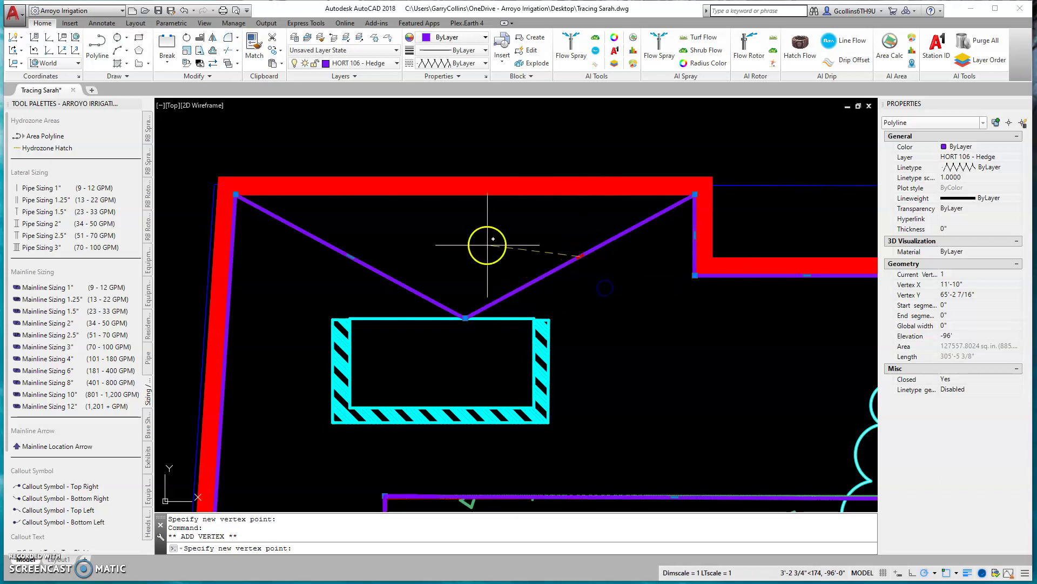
pyautogui.click(464, 195)
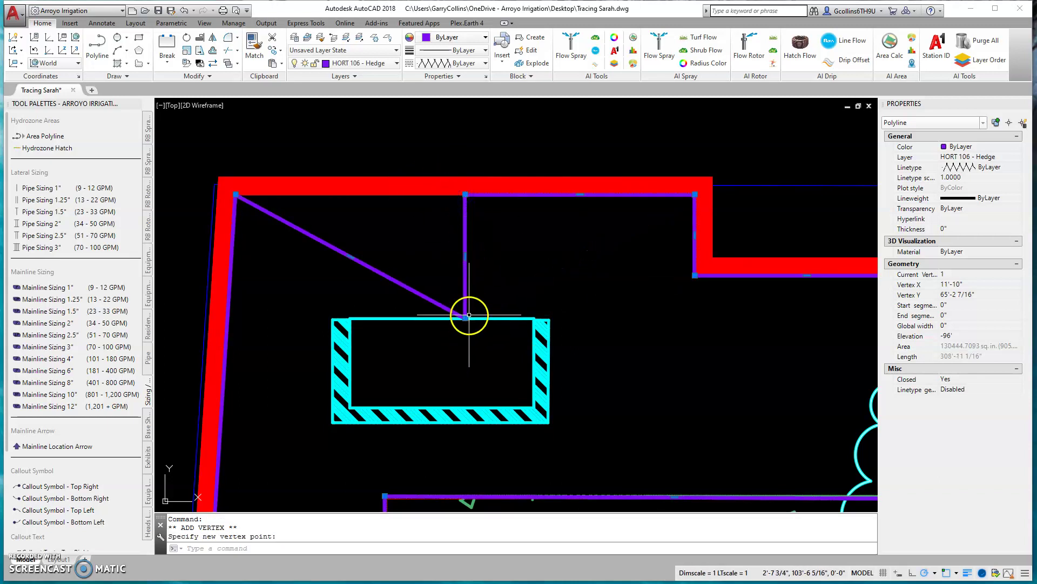
pyautogui.moveTo(465, 256)
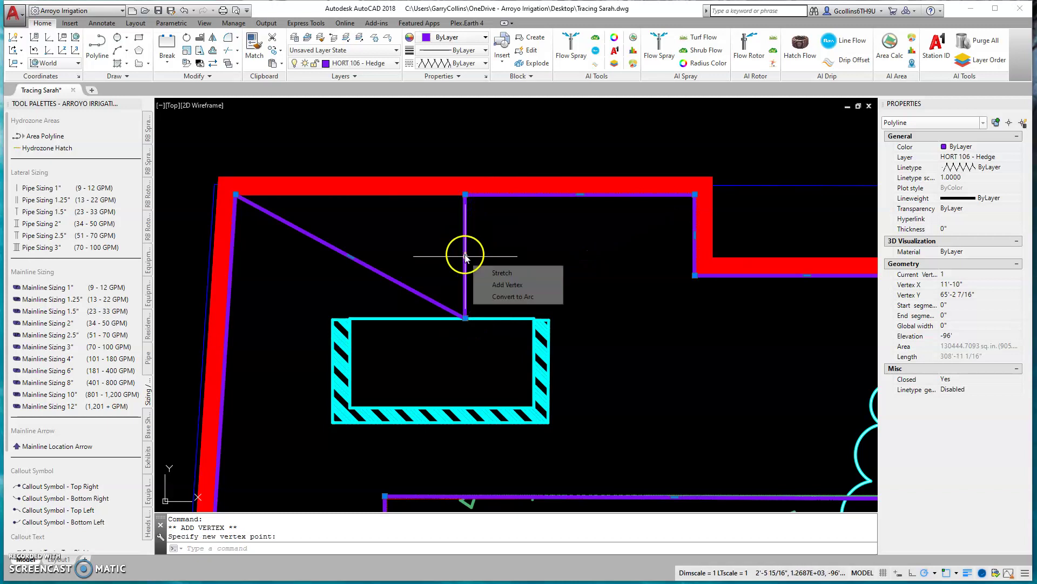
pyautogui.click(496, 284)
pyautogui.click(552, 319)
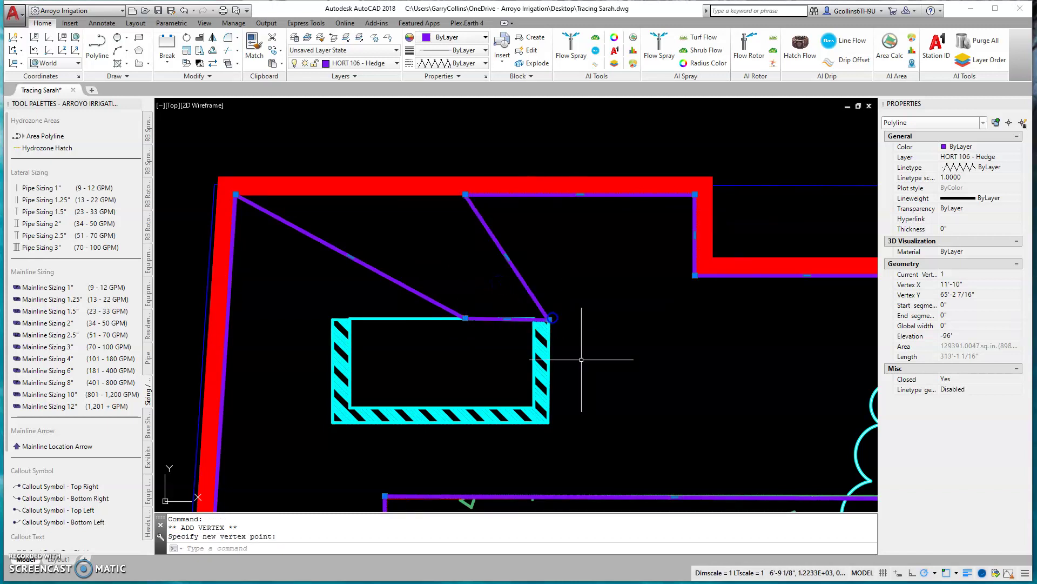
# - Move hedge vertices along the top edge and onto the box's bottom-right and bottom-left corners
pyautogui.moveTo(464, 195); pyautogui.dragTo(546, 200)
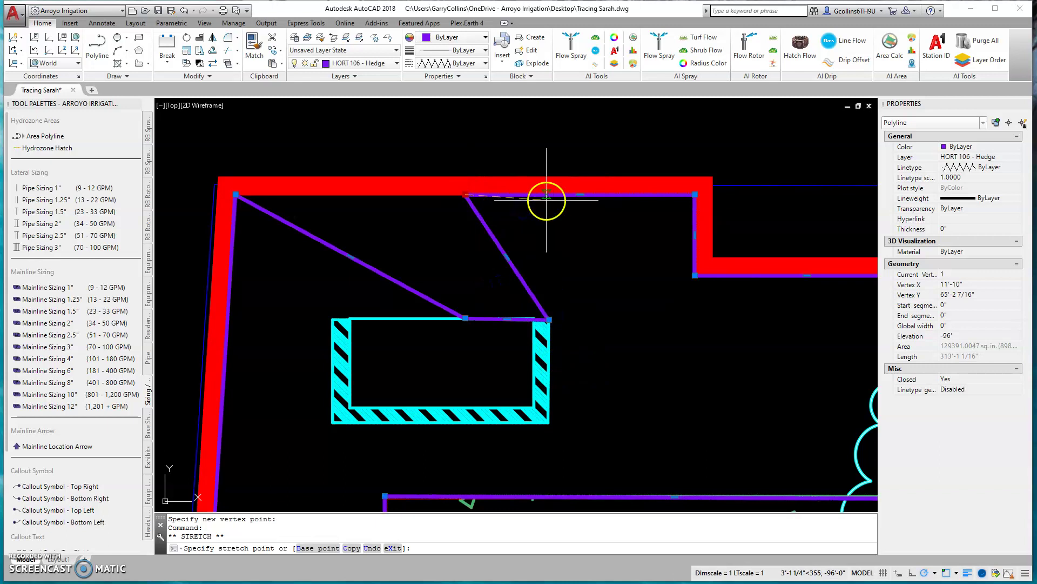
pyautogui.click(546, 200)
pyautogui.click(548, 320)
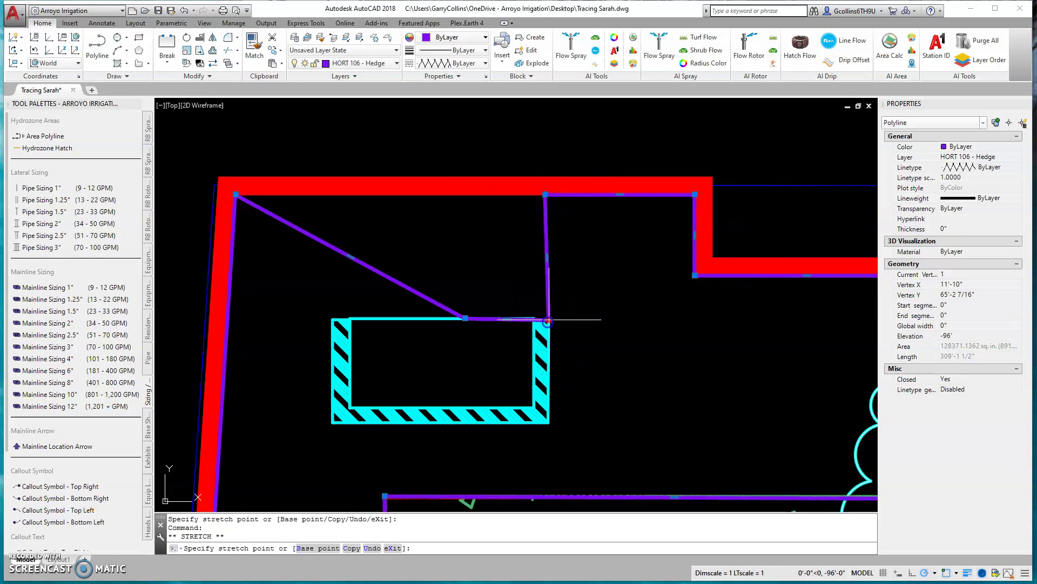
pyautogui.click(549, 421)
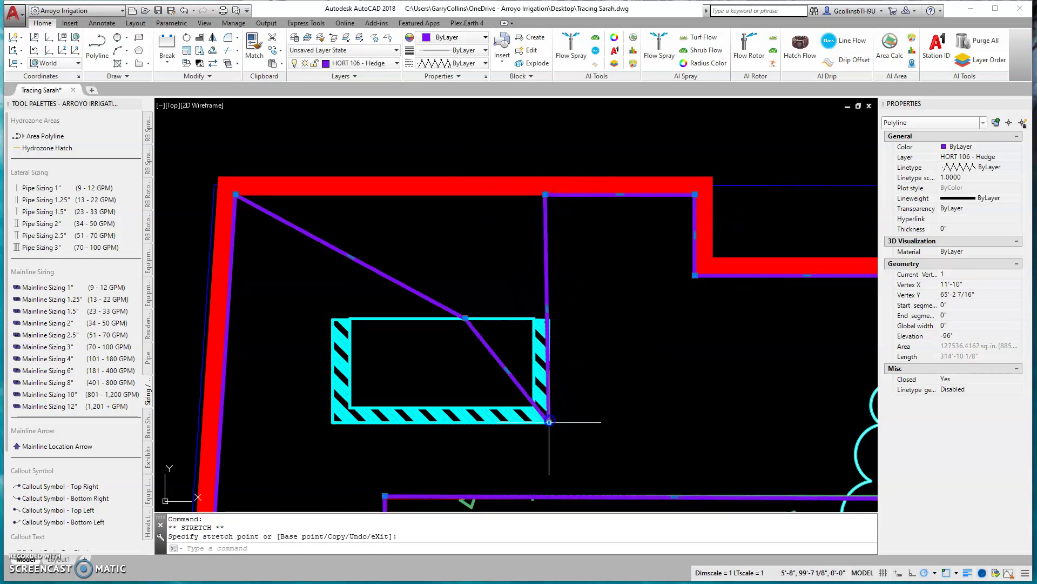
pyautogui.click(465, 319)
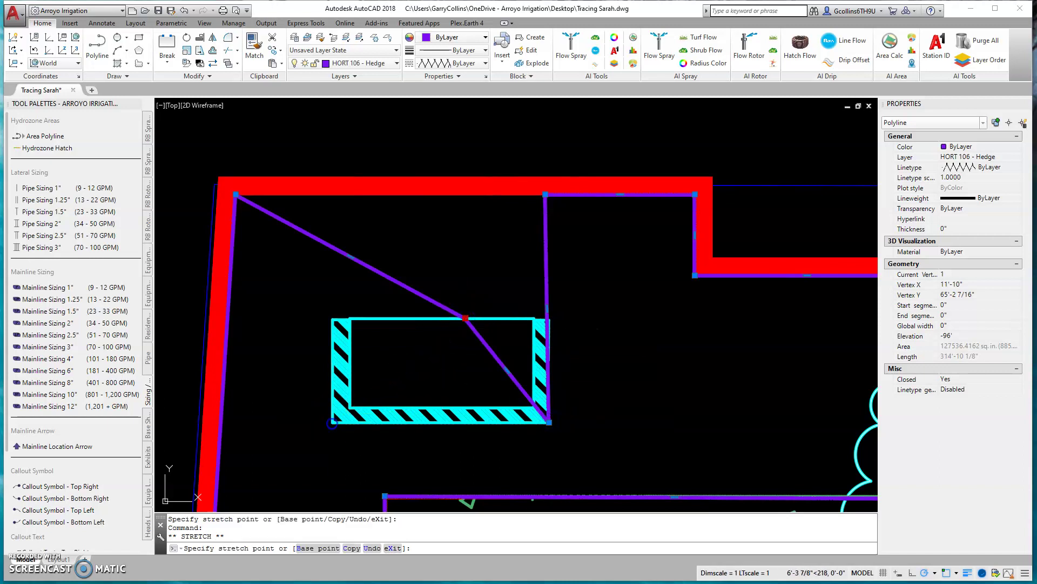
pyautogui.click(332, 422)
# - Add vertices snapped to the outline edge, the box's top-right corner and the red border's inner corner
pyautogui.moveTo(285, 308)
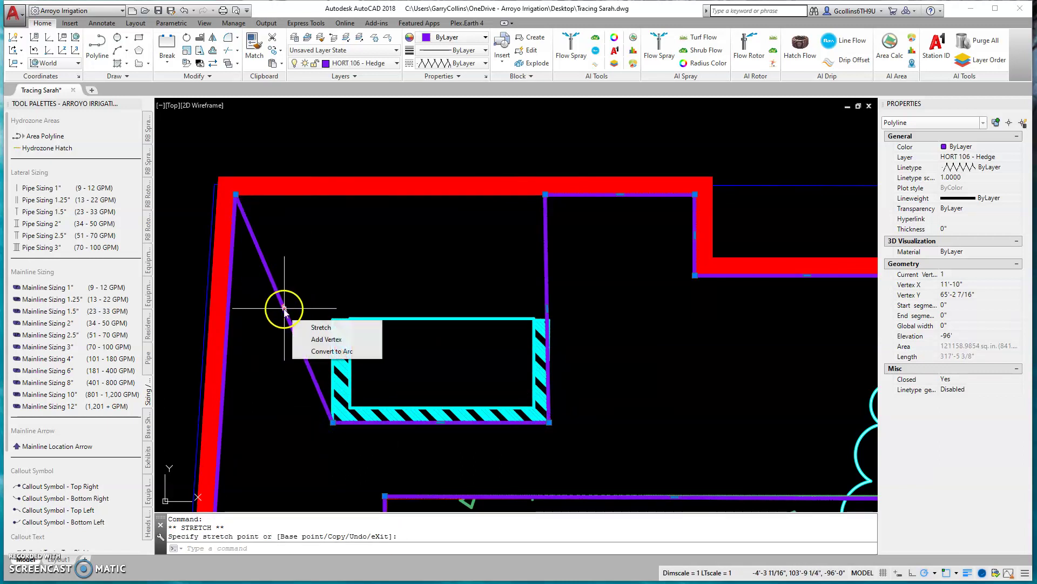
pyautogui.click(327, 339)
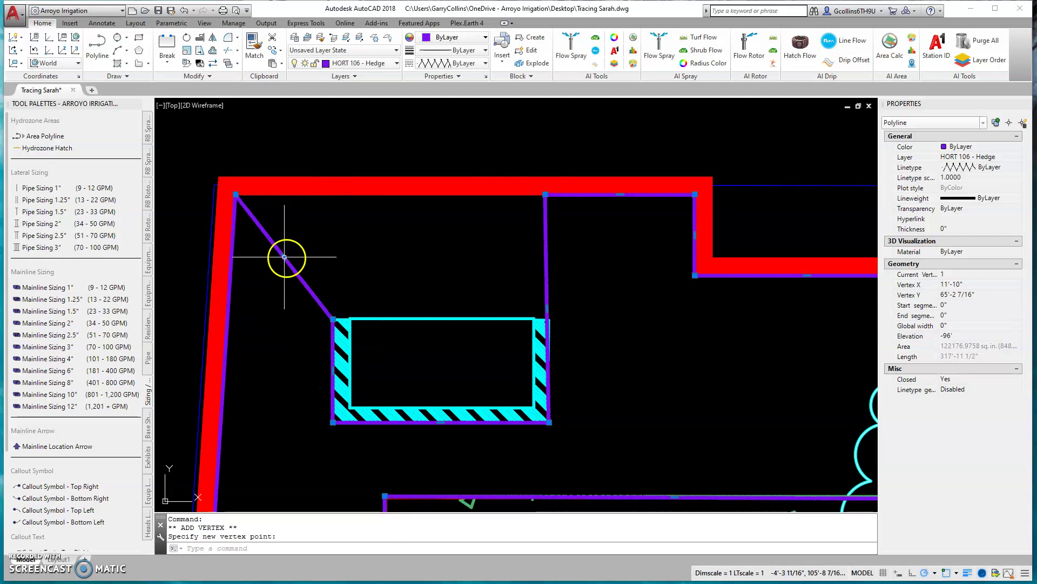
pyautogui.click(284, 257)
pyautogui.moveTo(285, 257)
pyautogui.click(335, 287)
pyautogui.scroll(5, 551, 320)
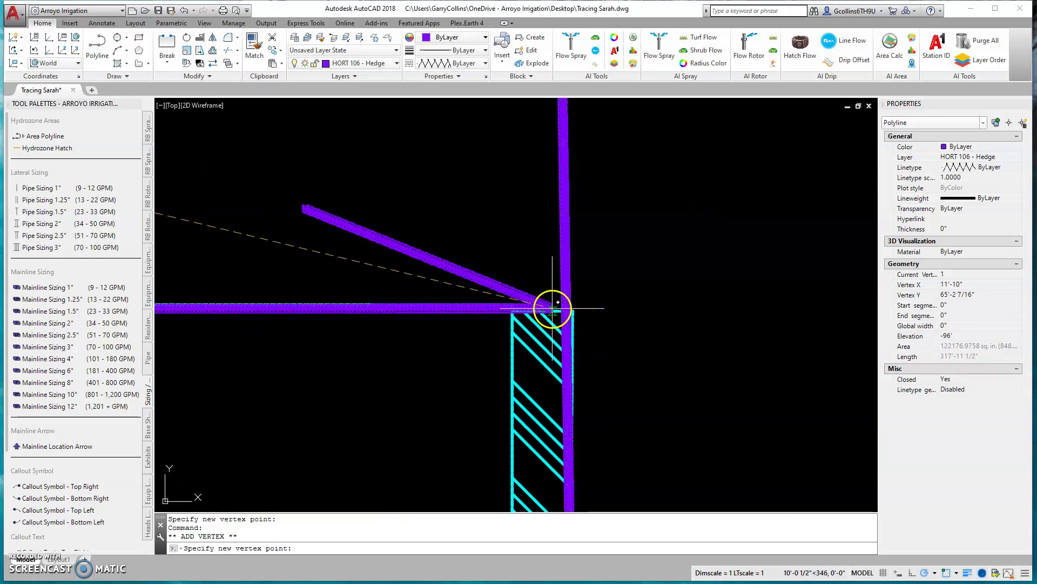
pyautogui.click(552, 308)
pyautogui.scroll(-5, 541, 340)
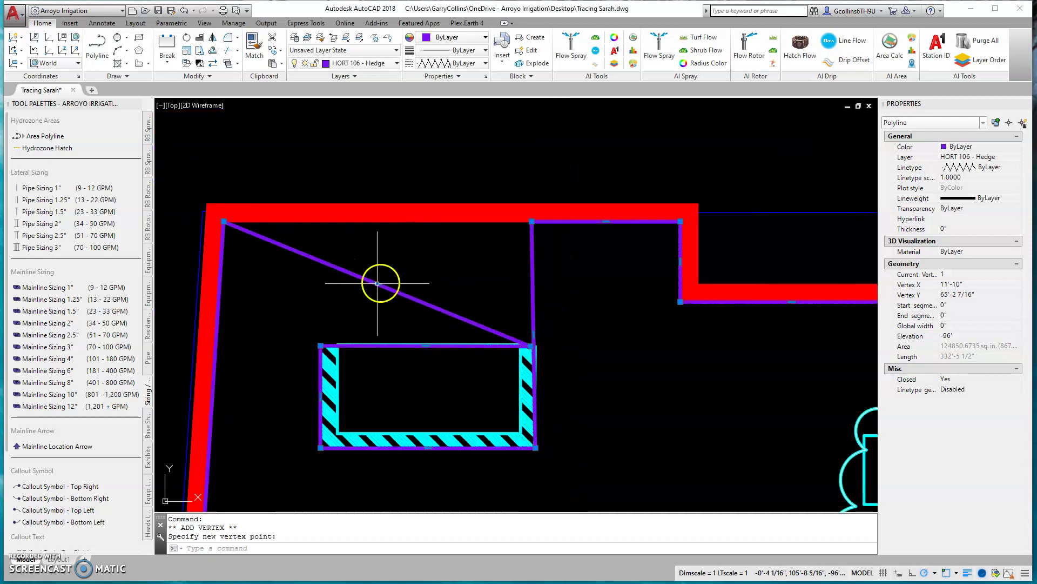
pyautogui.moveTo(377, 282)
pyautogui.click(428, 317)
pyautogui.scroll(5, 530, 219)
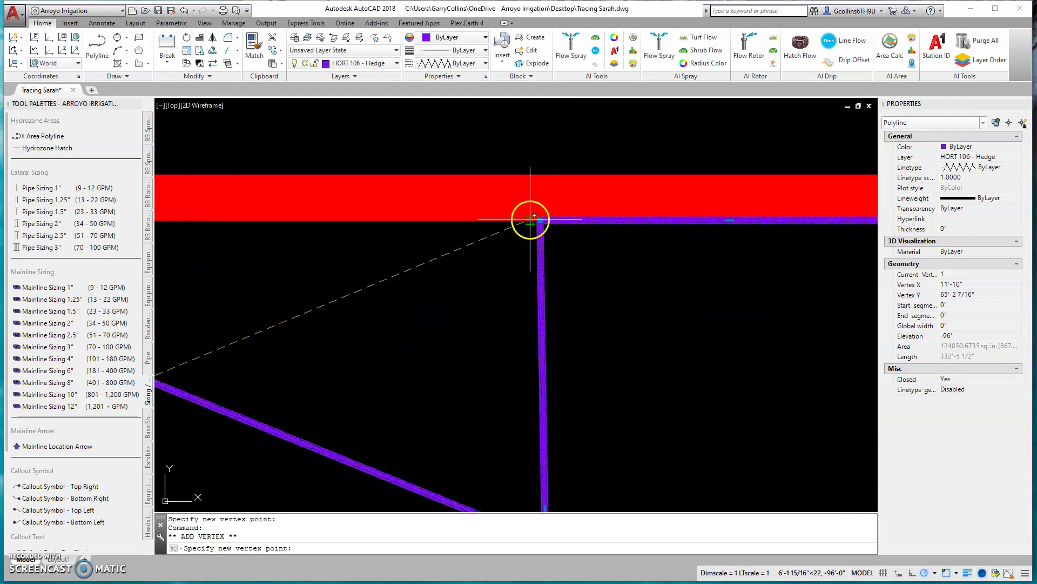
pyautogui.click(530, 219)
pyautogui.scroll(-3, 508, 209)
pyautogui.press('Escape')
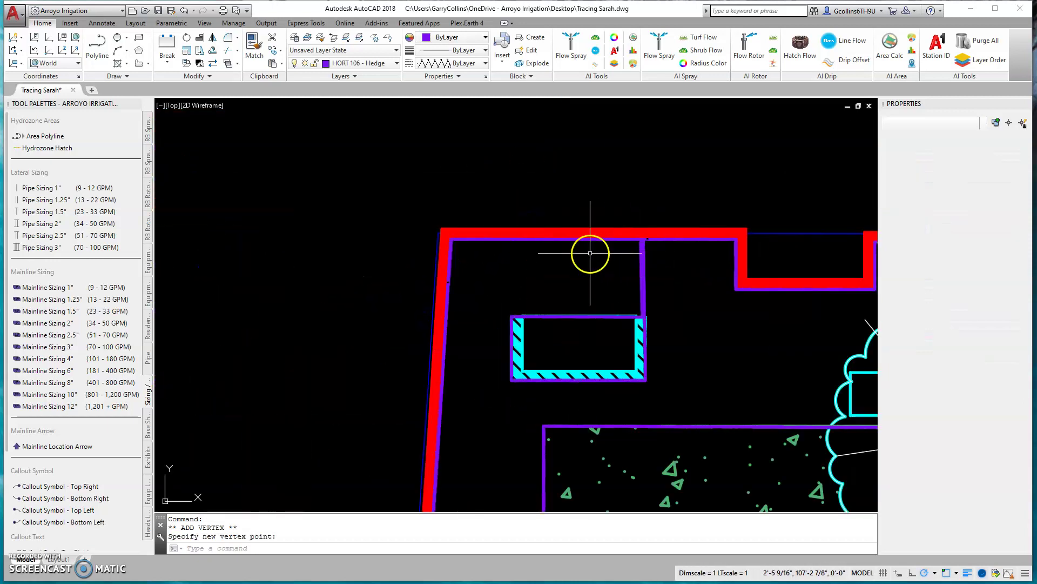
pyautogui.click(116, 62)
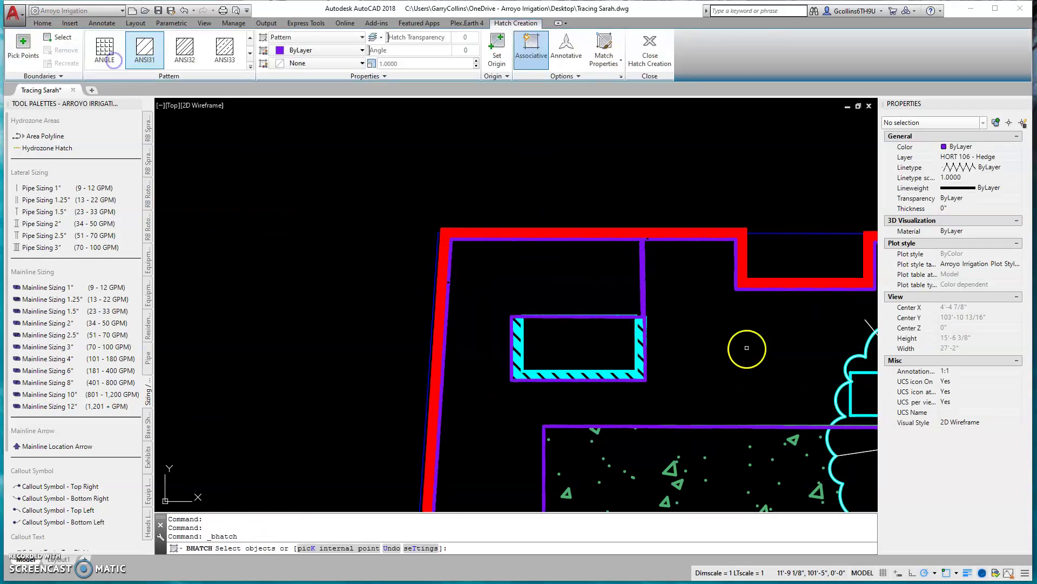
pyautogui.click(522, 239)
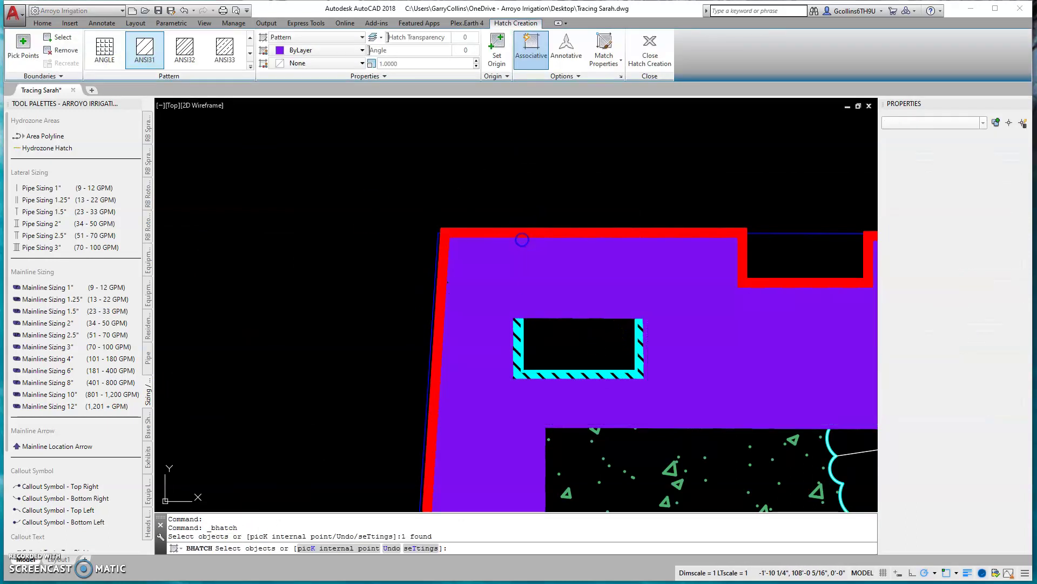
pyautogui.press('Return')
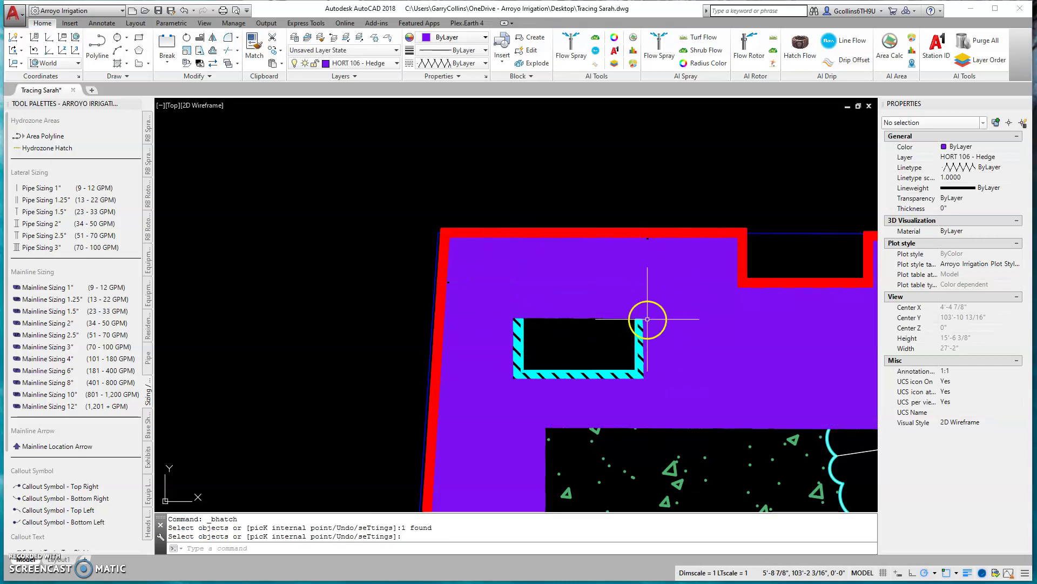
pyautogui.scroll(3, 649, 313)
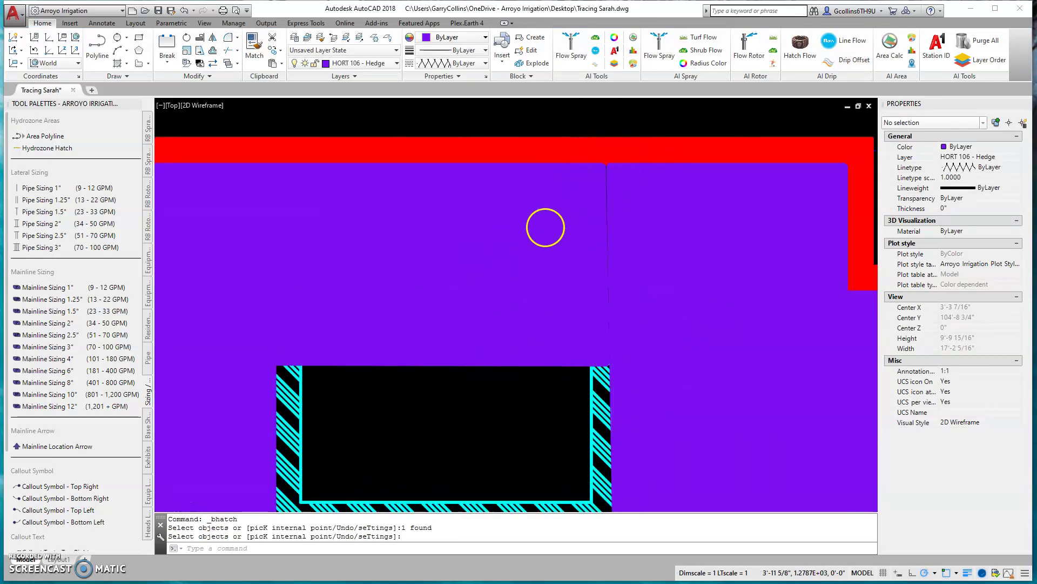
pyautogui.scroll(-2, 546, 227)
pyautogui.click(546, 227)
pyautogui.press('Delete')
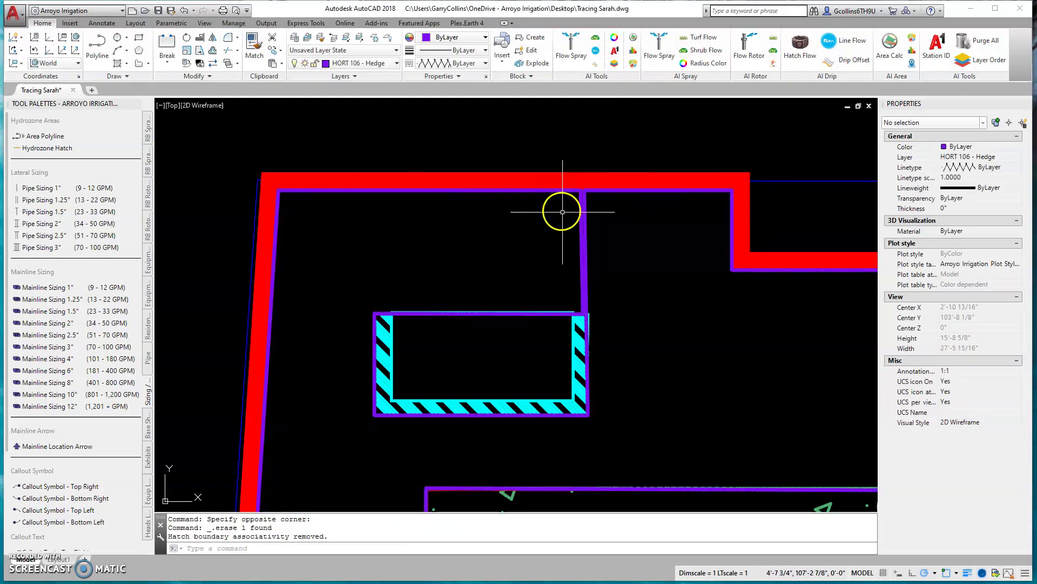
pyautogui.scroll(6, 584, 324)
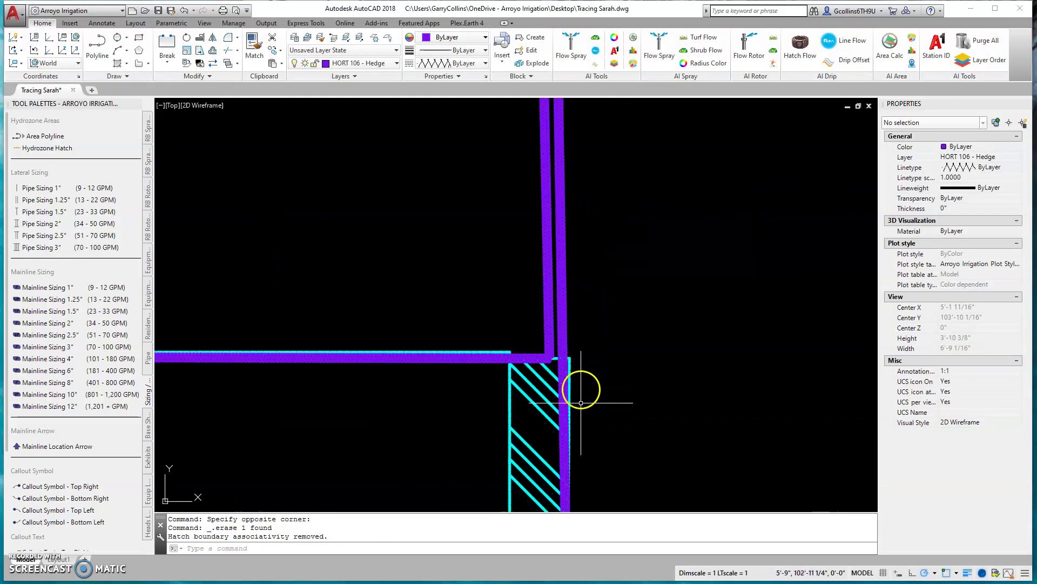
# - Stretch the hedge outline's corner vertex outward into a slanted edge
pyautogui.click(556, 346)
pyautogui.click(549, 358)
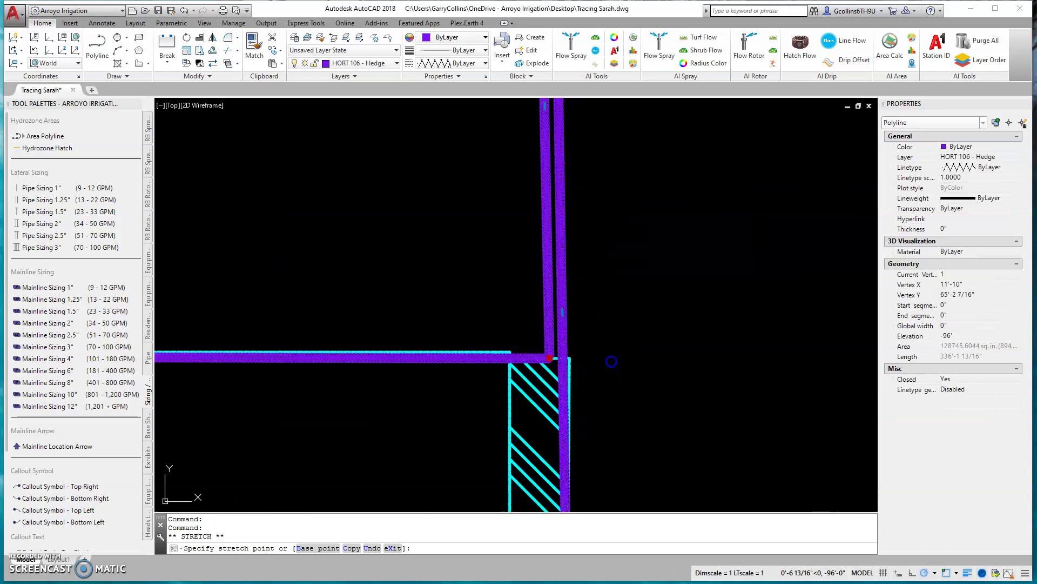
pyautogui.click(609, 358)
pyautogui.click(559, 419)
pyautogui.press('Escape')
pyautogui.press('Escape')
pyautogui.press('Escape')
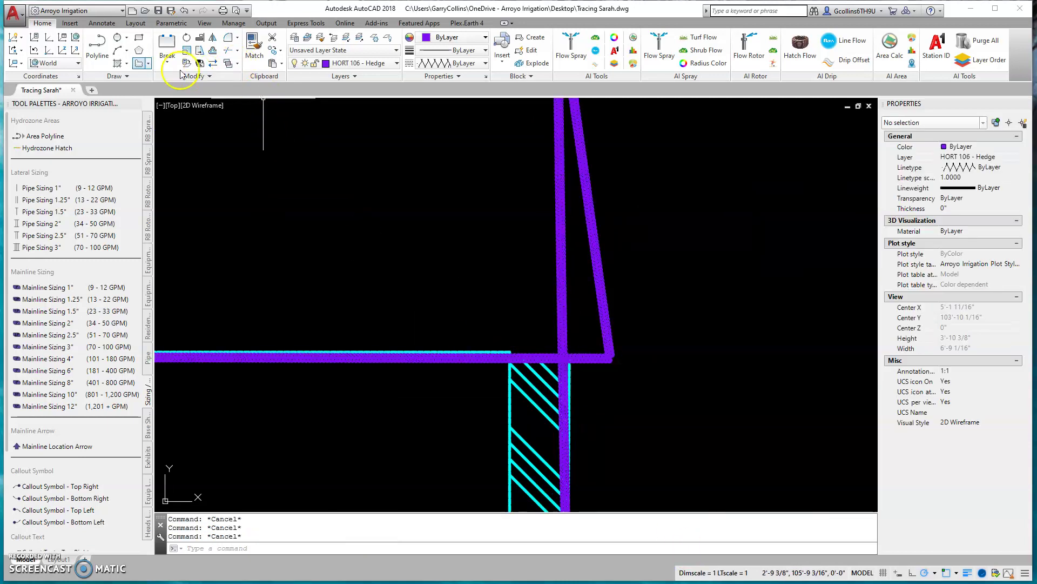
# - Fill the hedge outline with an ANSI31 hatch
pyautogui.click(120, 67)
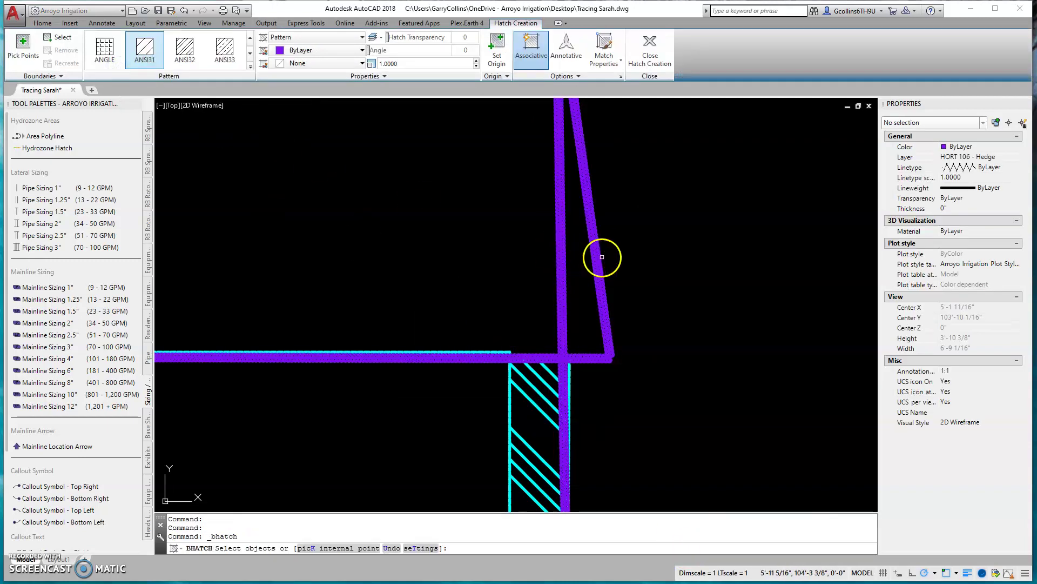
pyautogui.click(598, 259)
pyautogui.press('Return')
# - Adjust the shared corner grip beside the hatched box, closing and then reopening the wedge
pyautogui.click(717, 322)
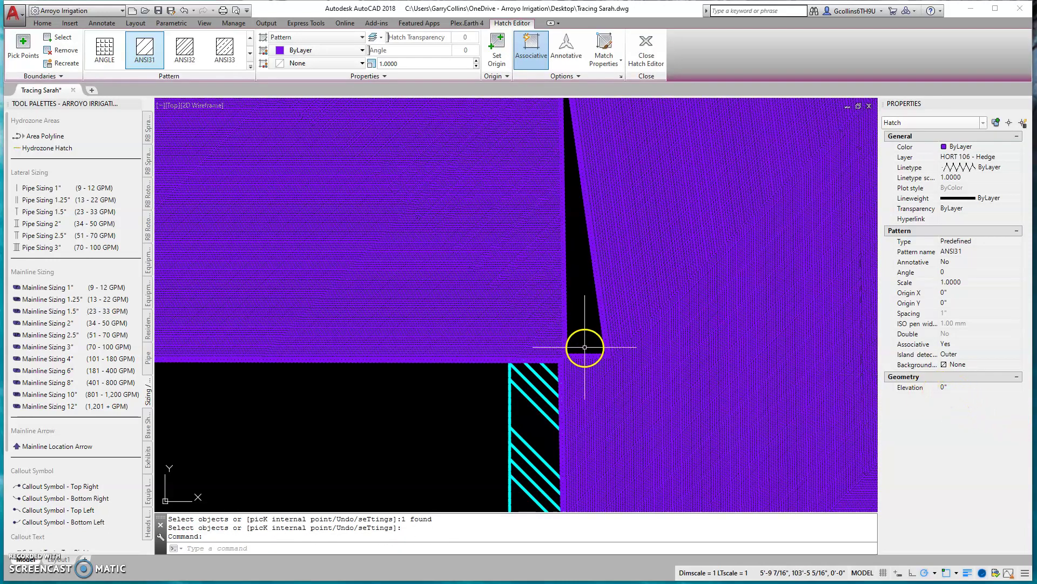
pyautogui.click(606, 350)
pyautogui.click(611, 357)
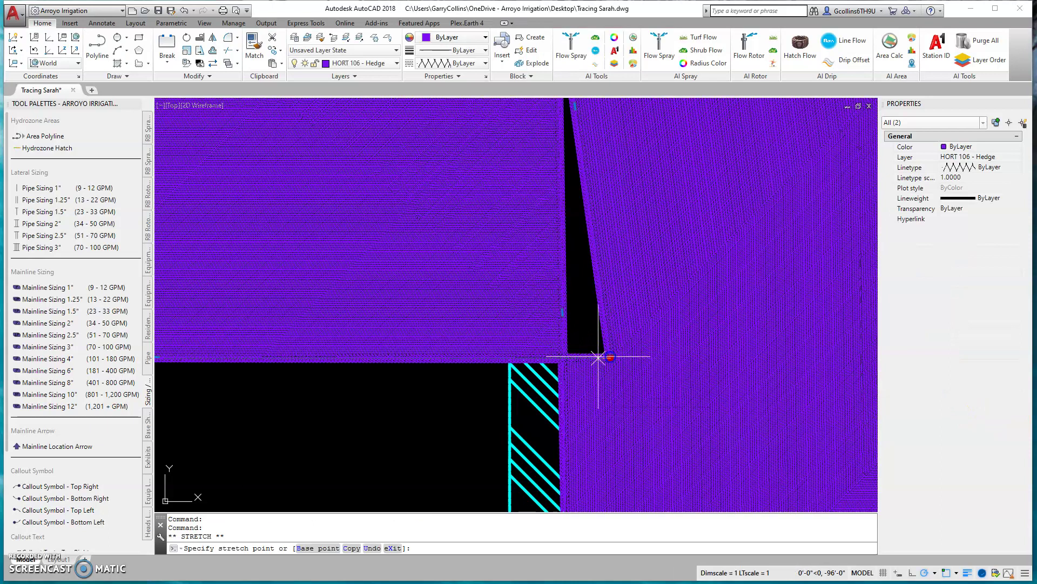
pyautogui.click(550, 357)
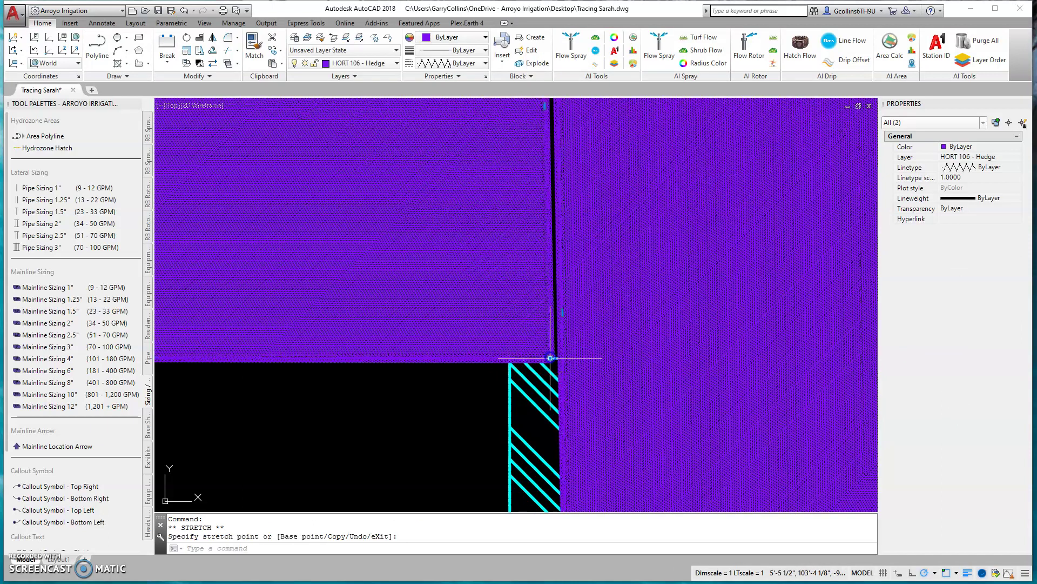
pyautogui.press('Escape')
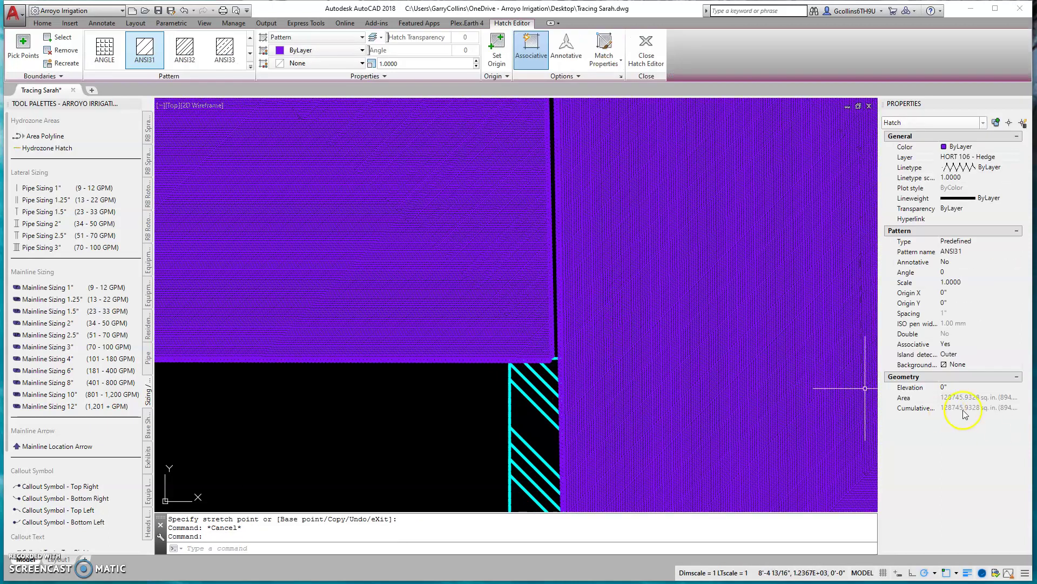
pyautogui.click(555, 356)
pyautogui.click(550, 357)
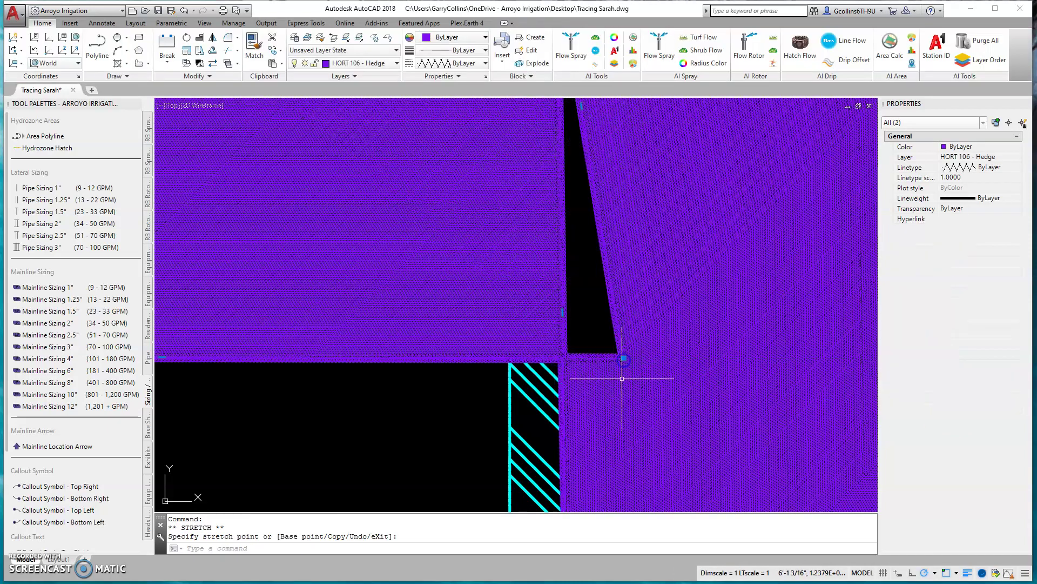
pyautogui.click(620, 352)
pyautogui.press('Escape')
# - Move the corner vertex back left to close the wedge, then select the hedge hatch
pyautogui.click(684, 345)
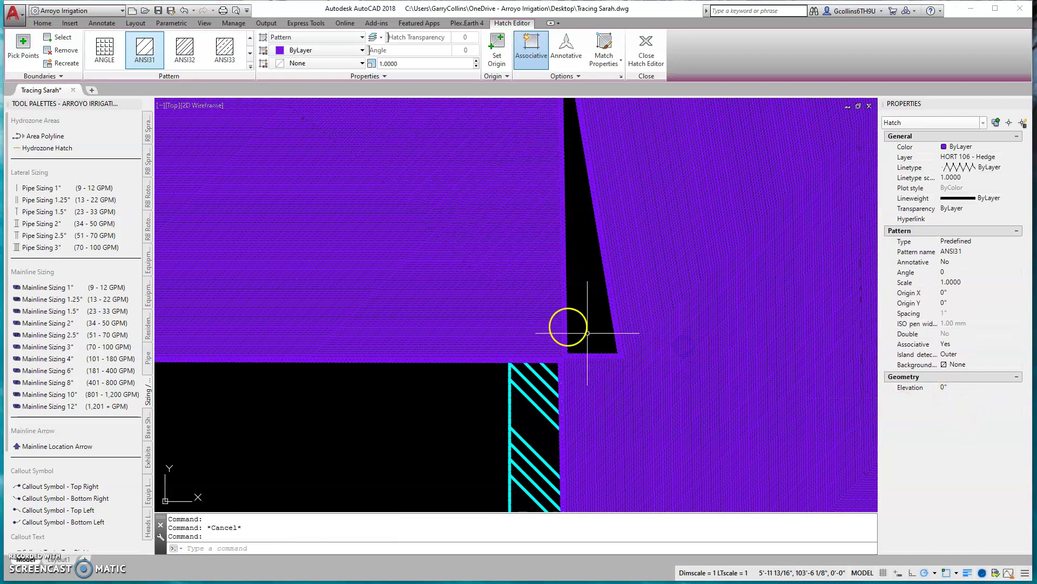
pyautogui.press('Escape')
pyautogui.click(619, 339)
pyautogui.click(622, 355)
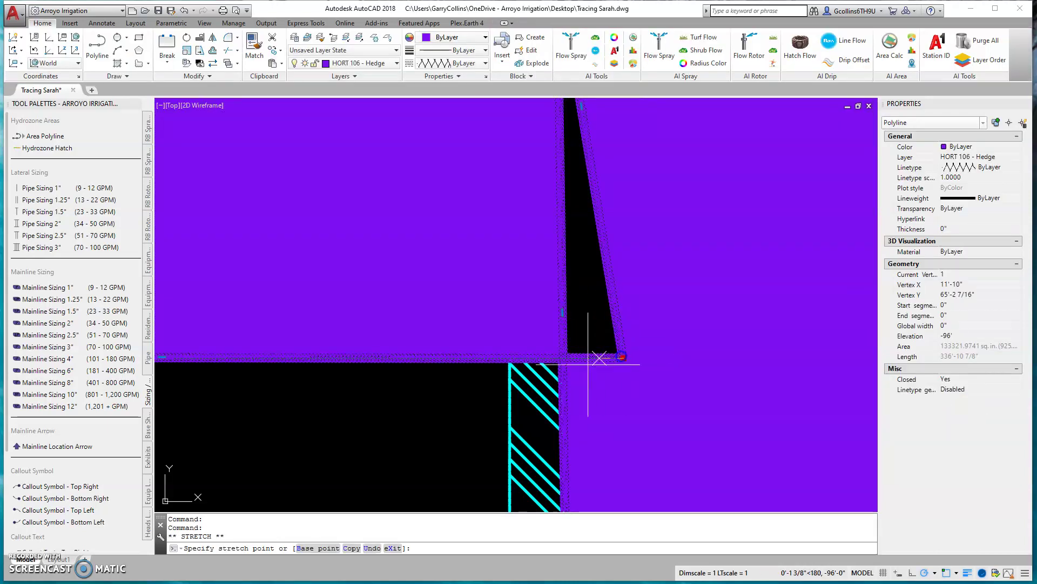
pyautogui.click(553, 355)
pyautogui.press('Escape')
pyautogui.press('Escape')
pyautogui.click(532, 329)
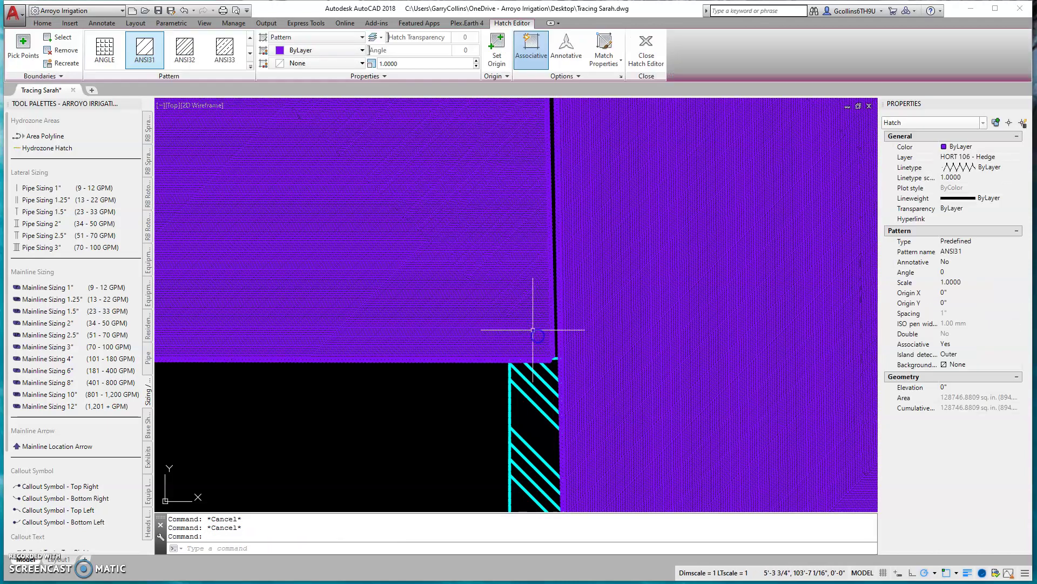
# - Measure the left-side hedge hatch's area: 895 sq ft (0.021 acres)
pyautogui.scroll(-4, 406, 255)
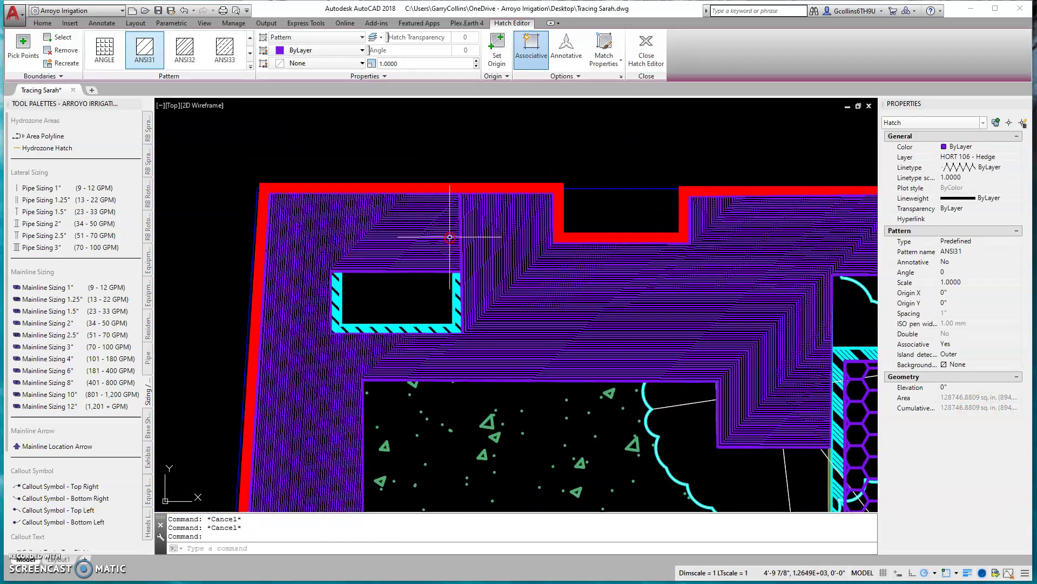
pyautogui.press('Escape')
pyautogui.click(890, 43)
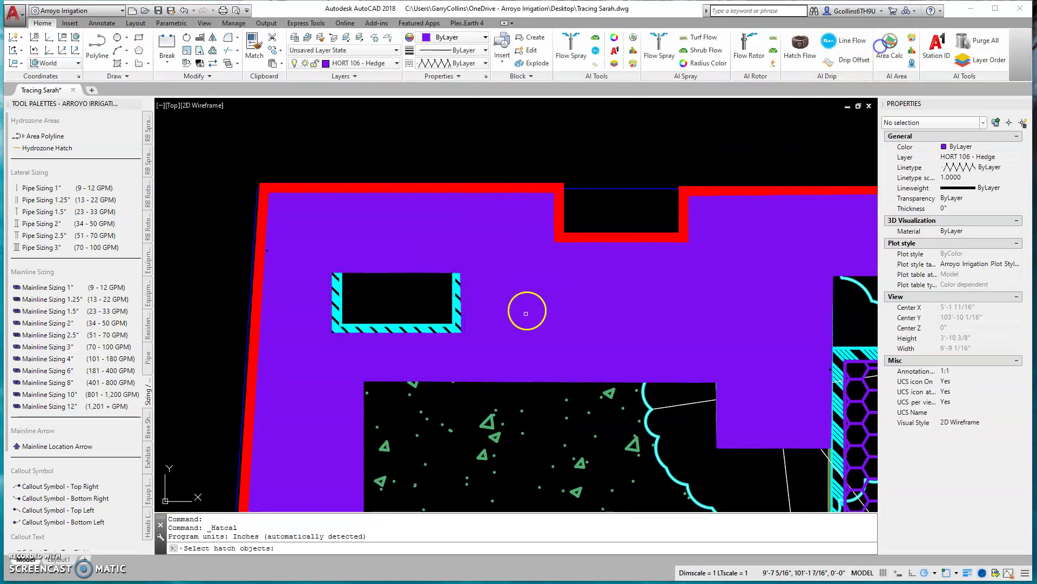
pyautogui.click(524, 310)
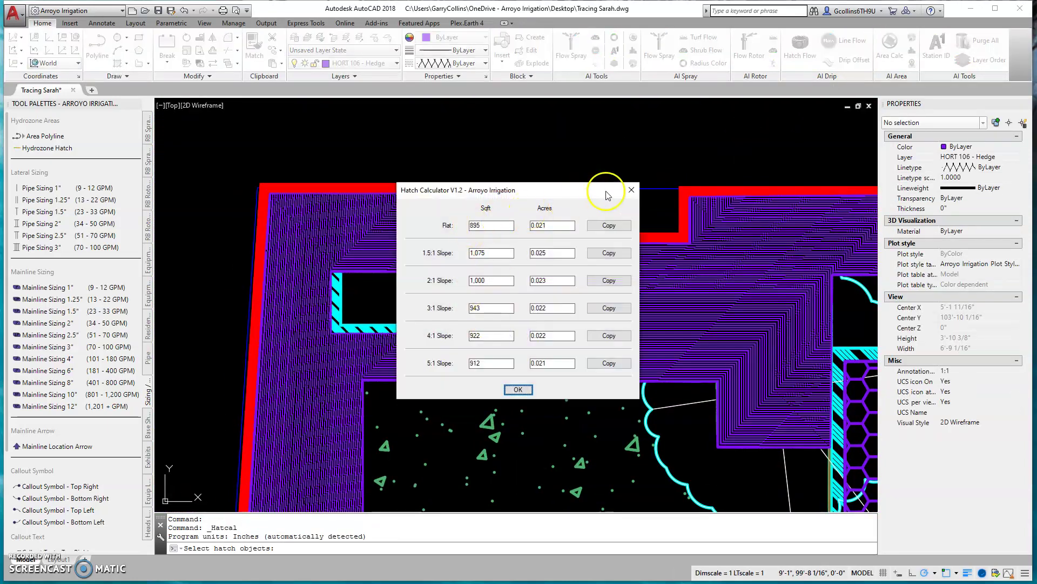
pyautogui.click(627, 195)
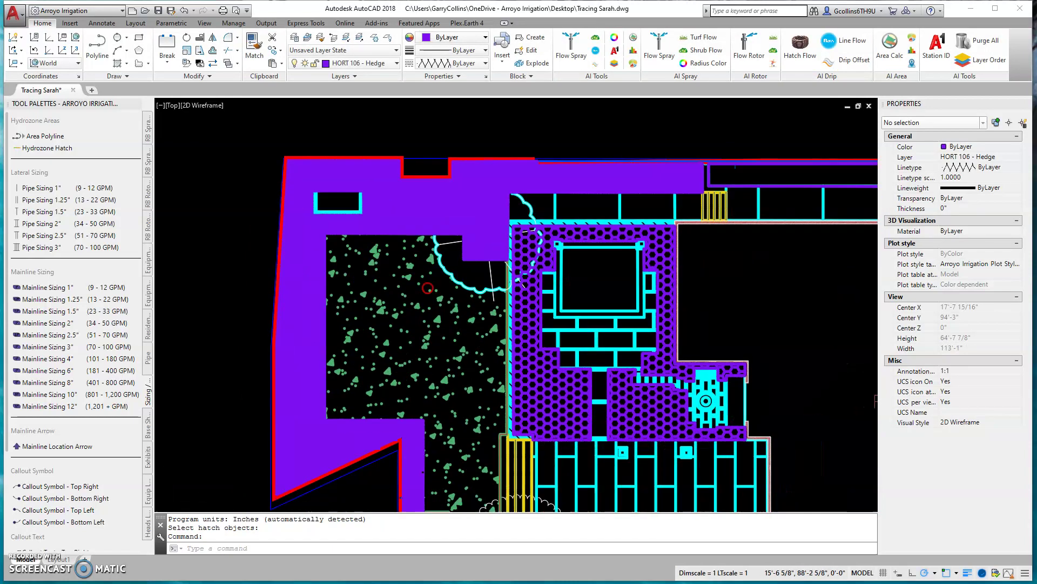
# - Match the honeycomb hedge hatch's properties onto the top hedge area and the lower hatch area
pyautogui.click(258, 56)
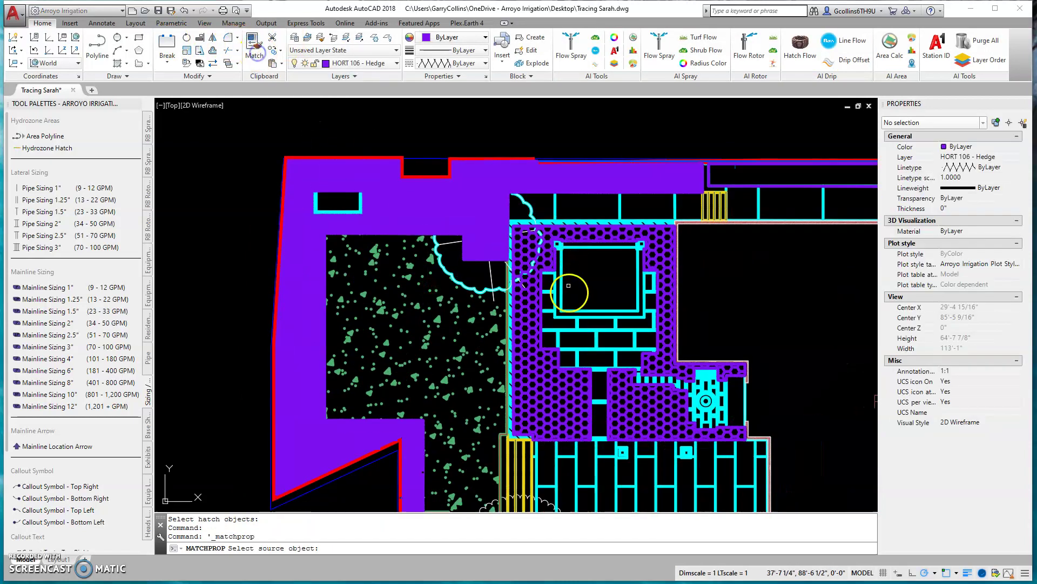
pyautogui.click(533, 335)
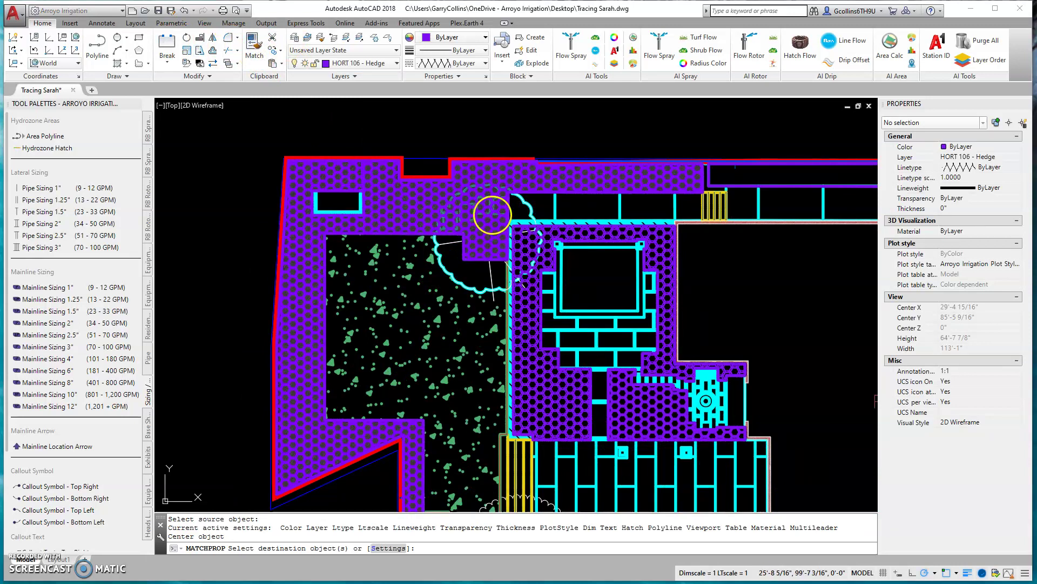
pyautogui.click(493, 210)
pyautogui.press('Return')
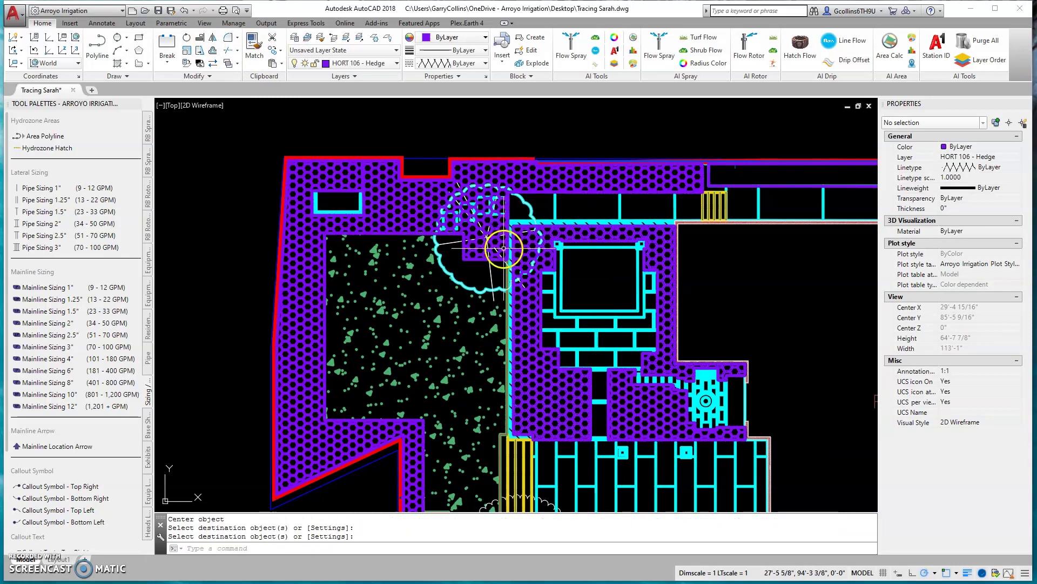
pyautogui.click(577, 428)
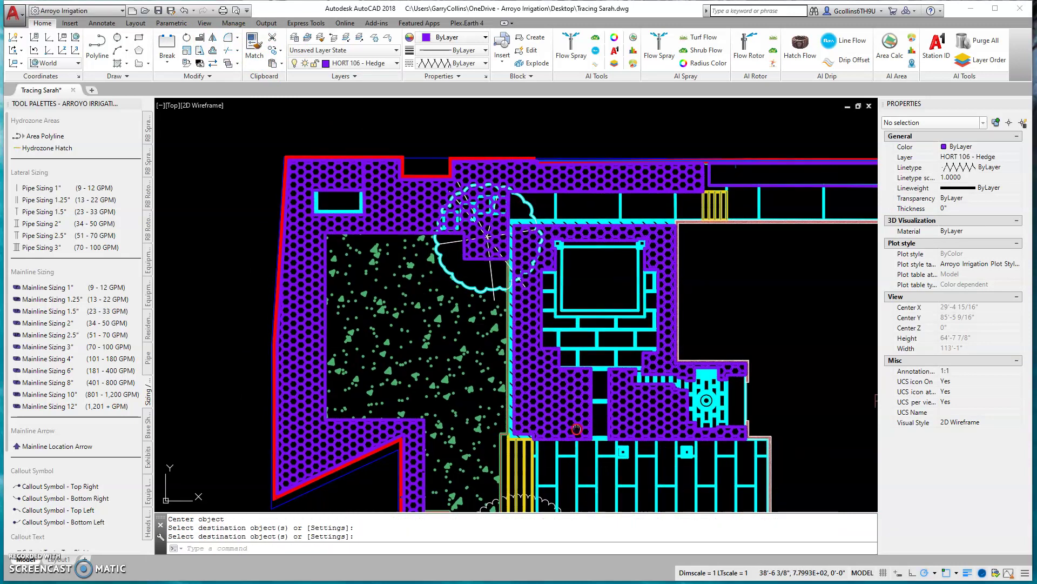
# - Pan to the proposed house and select the open top-boundary hedge polyline, 408'-7" long
pyautogui.moveTo(577, 428); pyautogui.dragTo(531, 324, button='middle')
pyautogui.moveTo(532, 323)
pyautogui.mouseDown(button='middle')
pyautogui.moveTo(475, 359)
pyautogui.moveTo(430, 263)
pyautogui.moveTo(486, 243)
pyautogui.moveTo(349, 370)
pyautogui.mouseUp(button='middle')
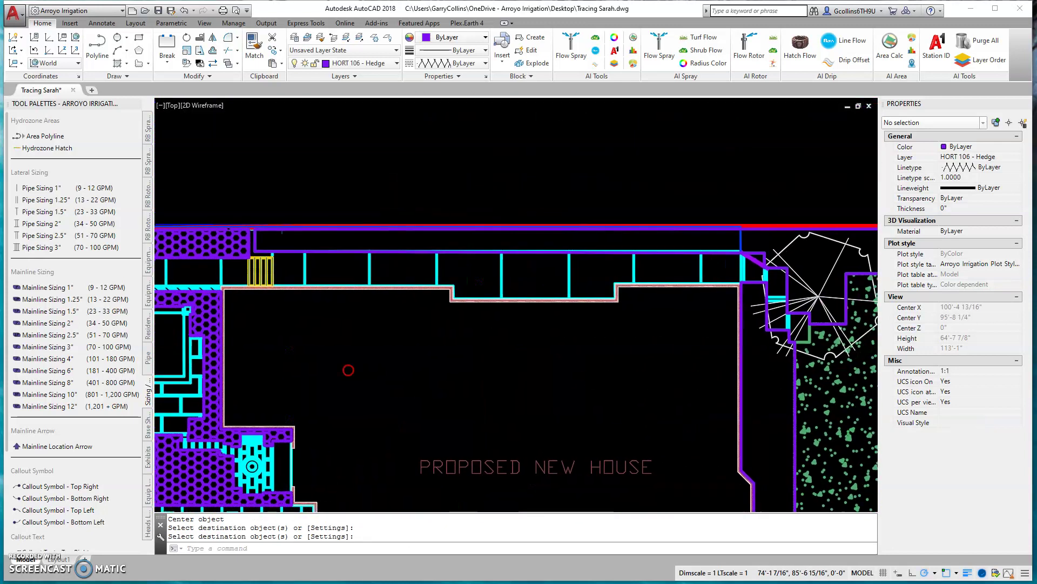
pyautogui.click(717, 252)
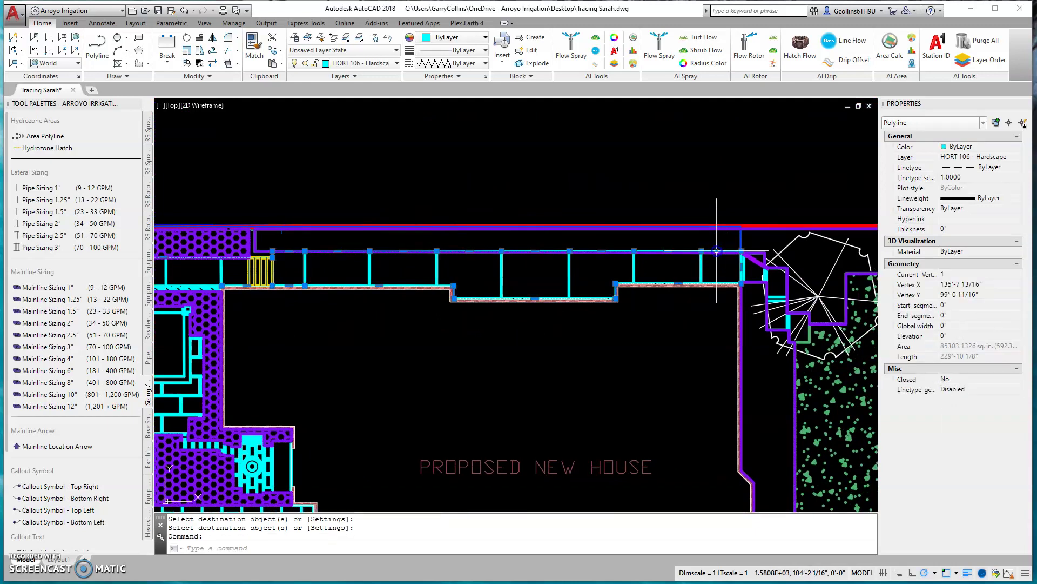
pyautogui.press('Escape')
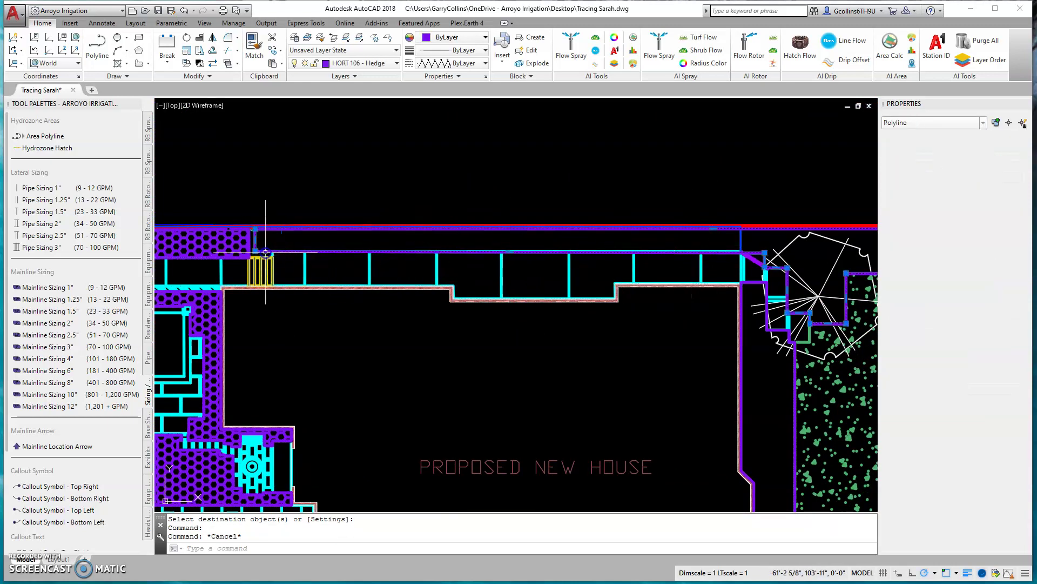
pyautogui.click(324, 226)
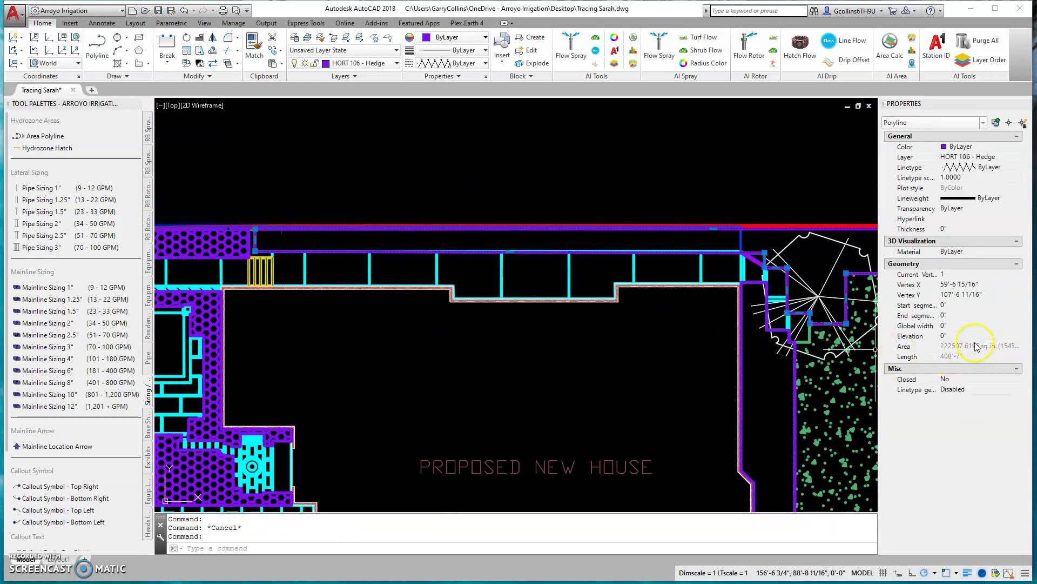
pyautogui.moveTo(811, 265)
pyautogui.mouseDown(button='middle')
pyautogui.moveTo(535, 259)
pyautogui.moveTo(448, 238)
pyautogui.moveTo(431, 187)
pyautogui.mouseUp(button='middle')
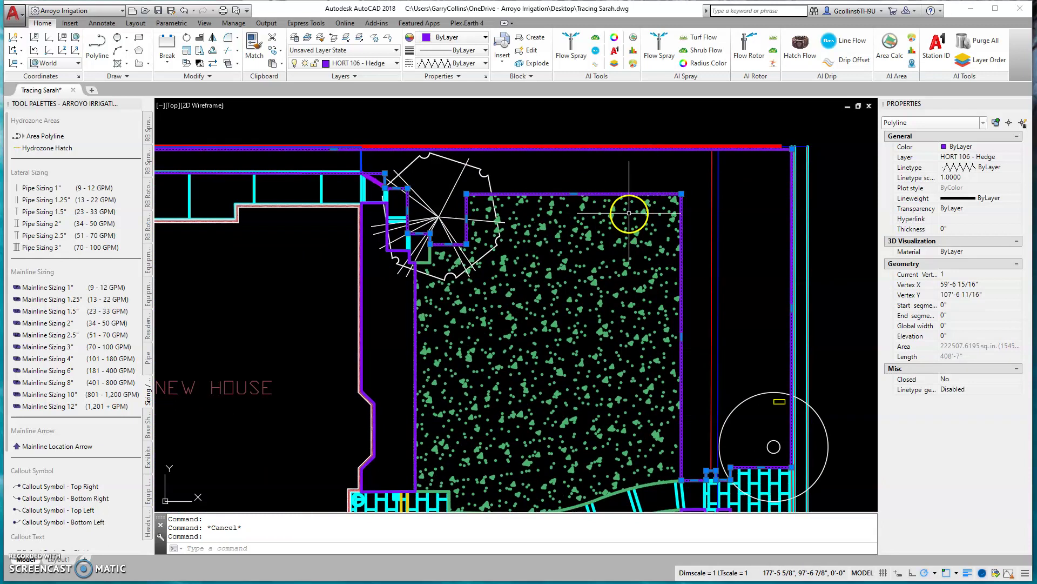
# - Break the hedge polyline at its top-right corner, then undo that break
pyautogui.press('Escape')
pyautogui.press('Escape')
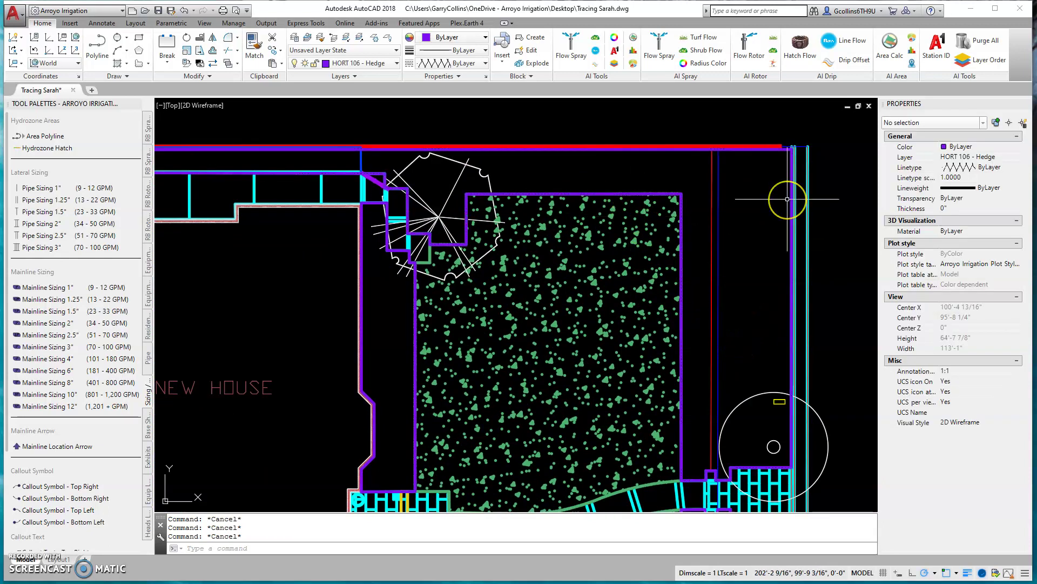
pyautogui.write('br')
pyautogui.press('Return')
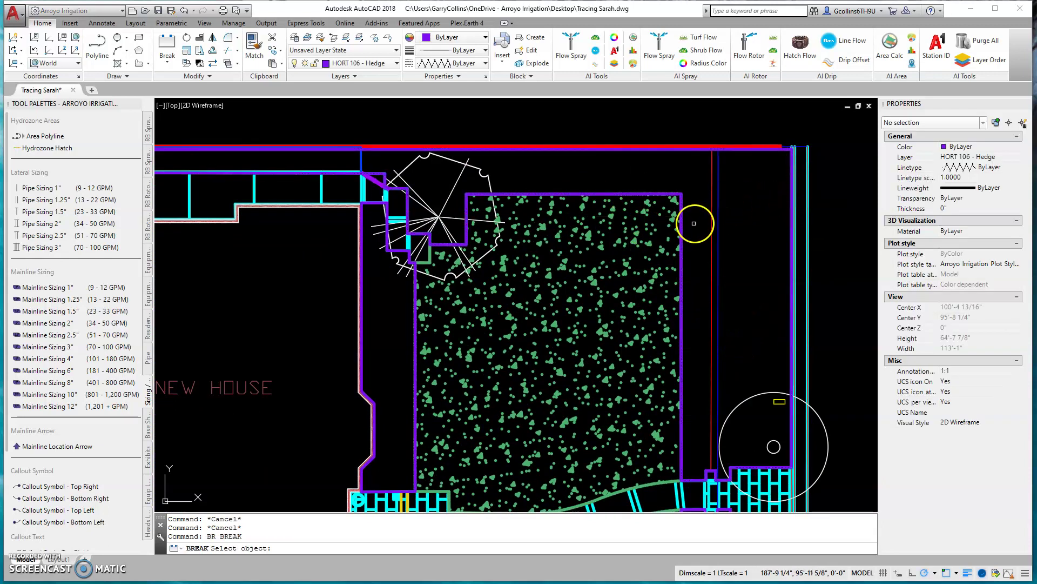
pyautogui.click(682, 230)
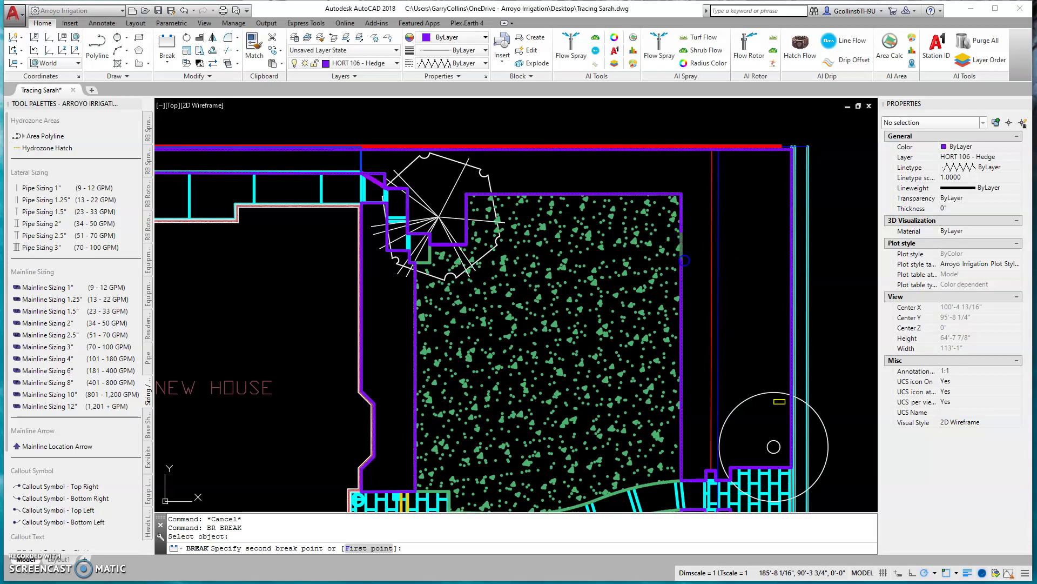
pyautogui.click(684, 260)
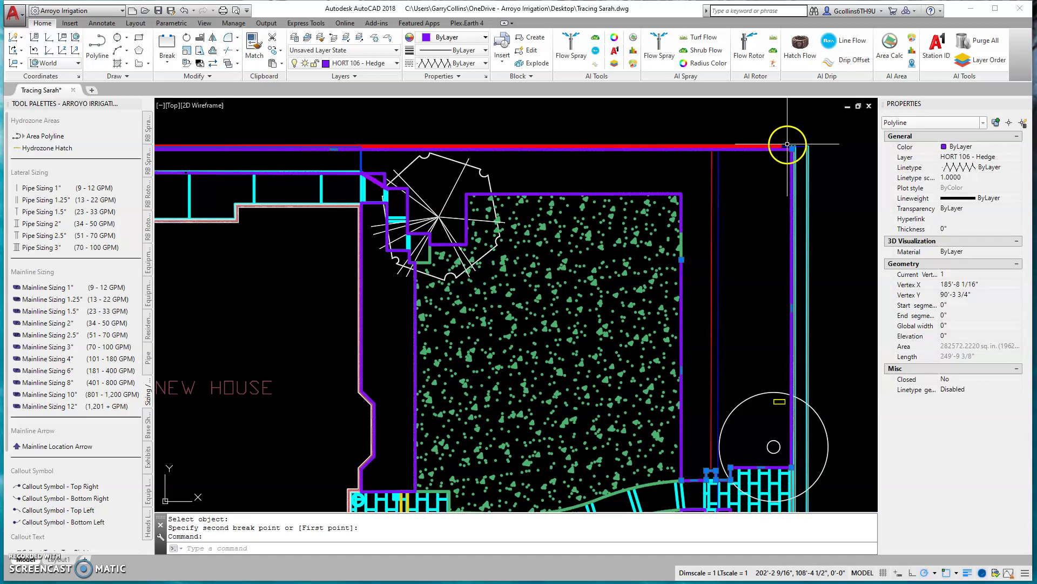
pyautogui.press('Escape')
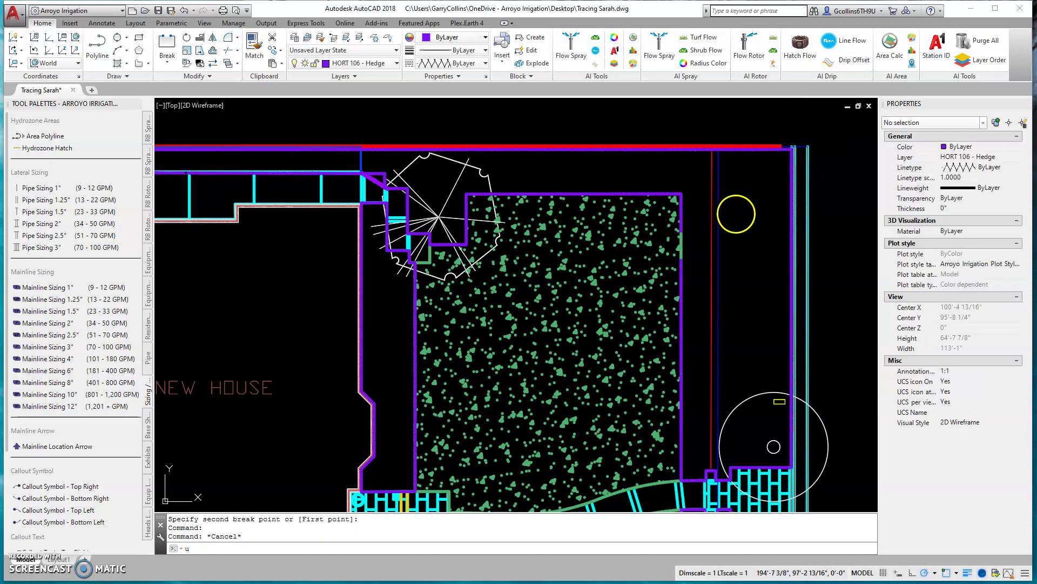
pyautogui.write('u')
pyautogui.press('Return')
# - Break the hedge polyline again just below its top-right corner and select it for editing
pyautogui.click(788, 152)
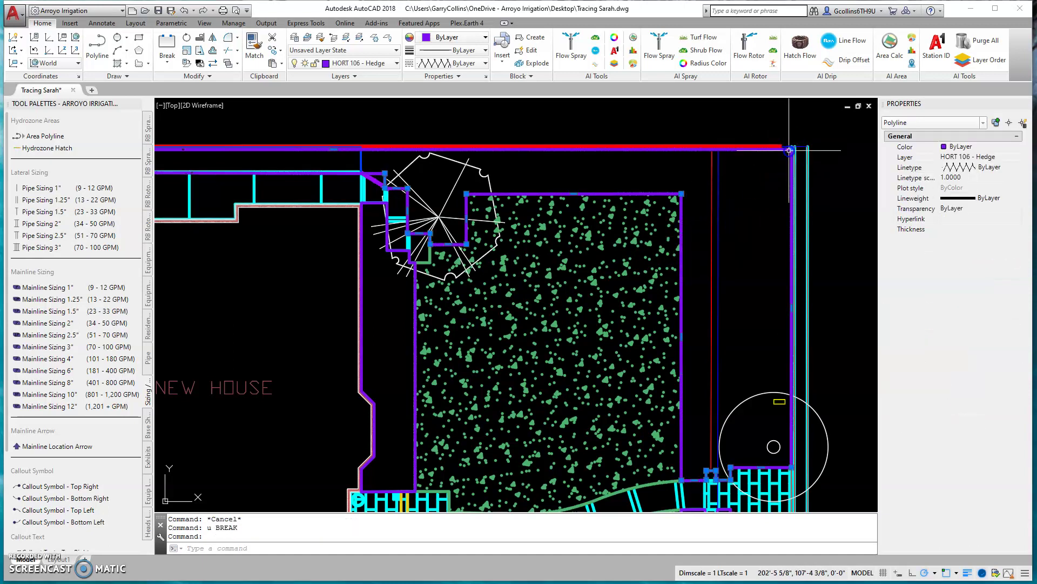
pyautogui.press('Escape')
pyautogui.click(791, 159)
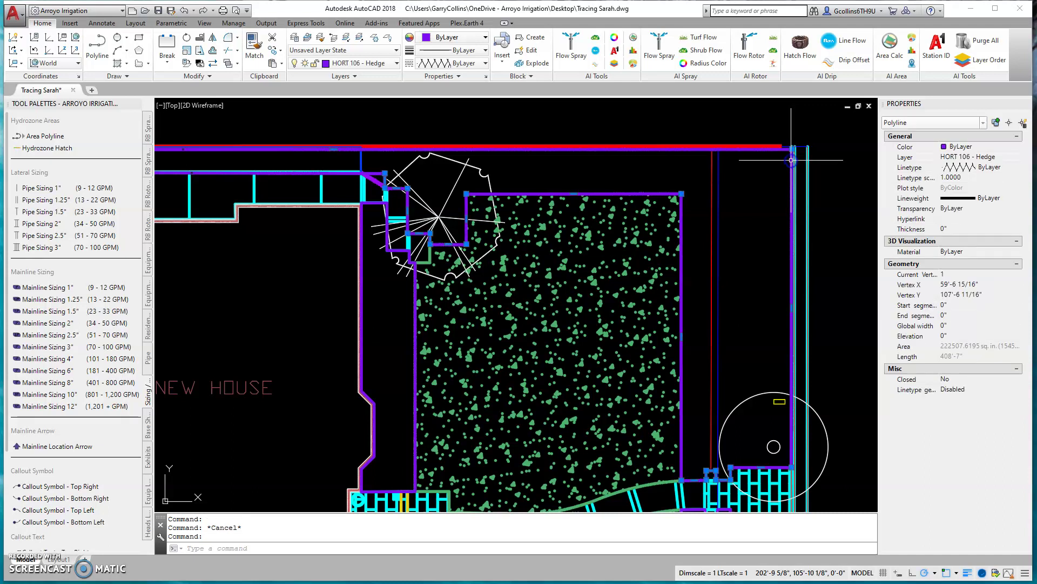
pyautogui.click(792, 150)
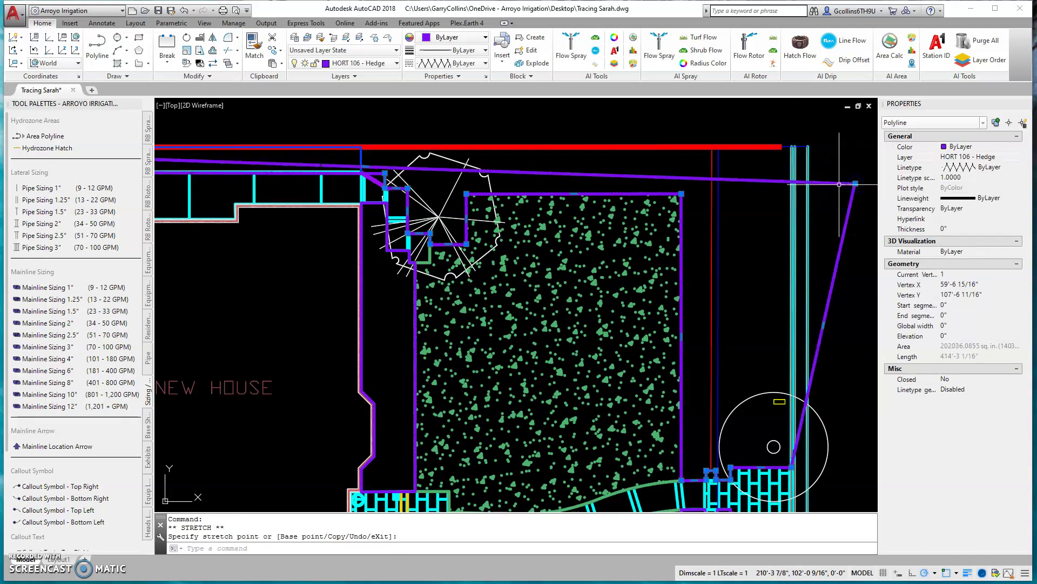
pyautogui.press('Escape')
pyautogui.write('br')
pyautogui.press('Return')
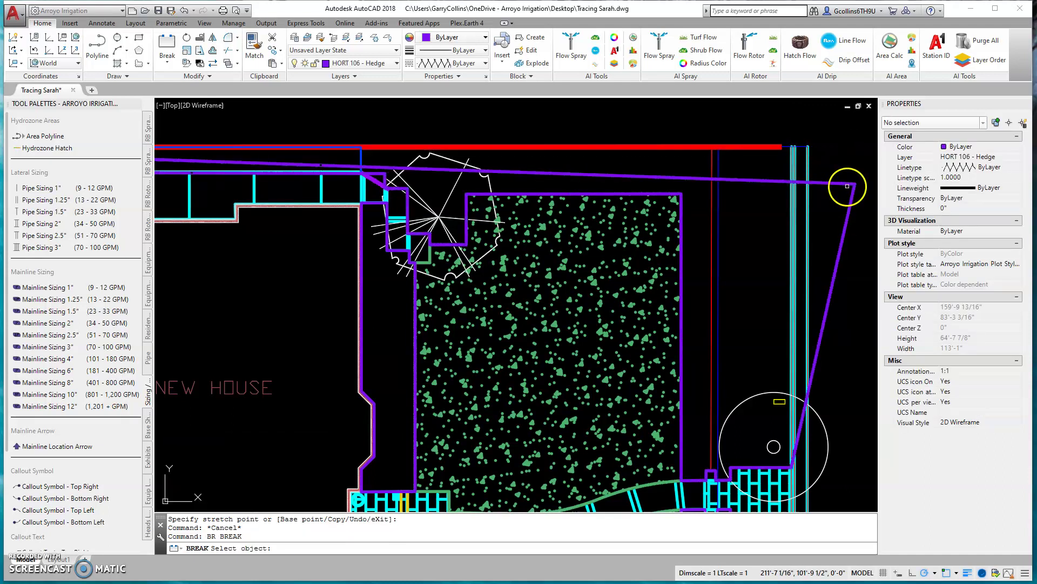
pyautogui.click(851, 184)
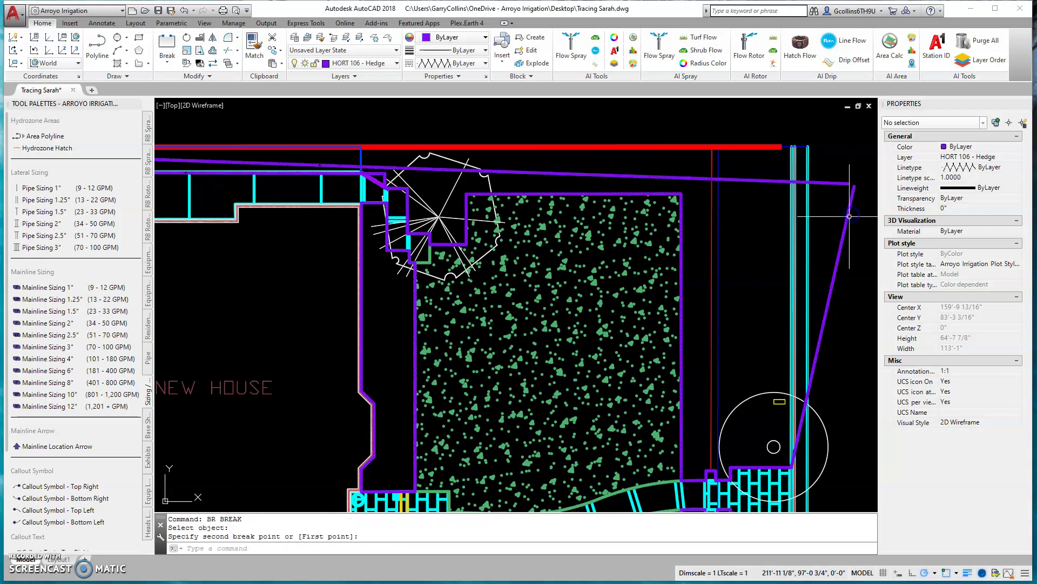
pyautogui.click(832, 231)
pyautogui.click(876, 253)
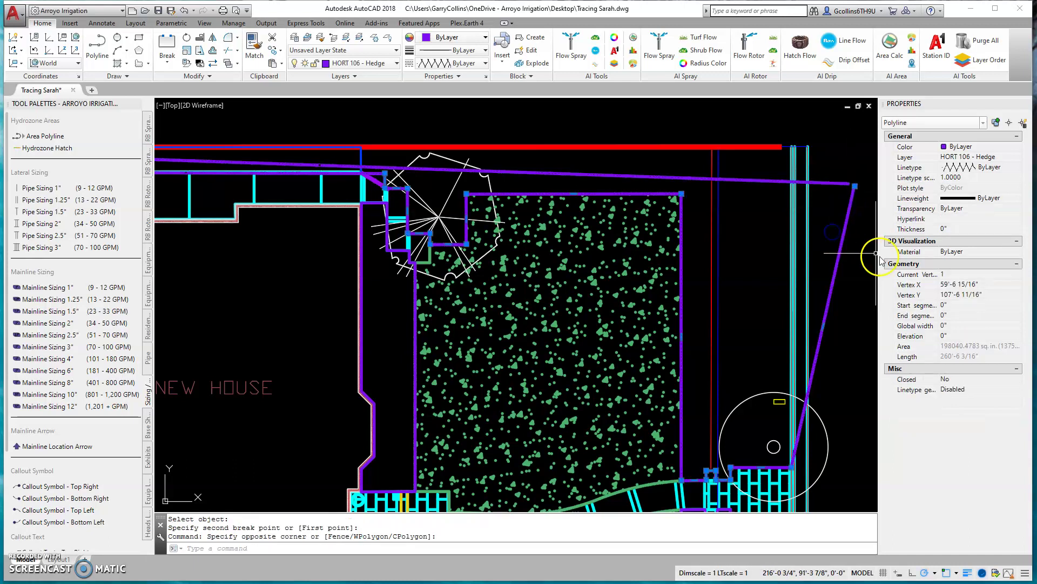
# - Set the hedge polyline to Closed and inspect the top-right site corner near the house
pyautogui.click(951, 398)
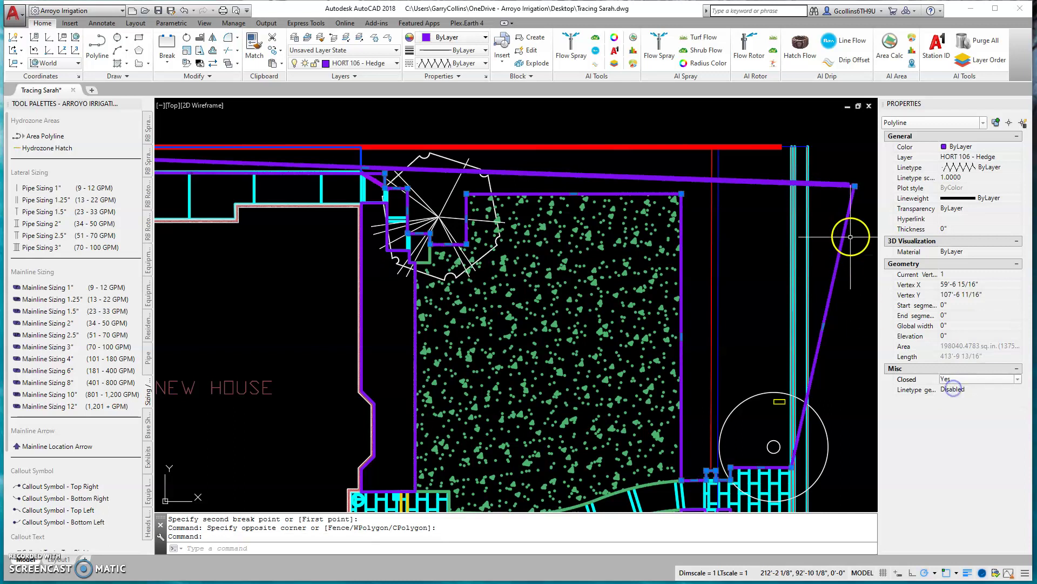
pyautogui.scroll(5, 848, 184)
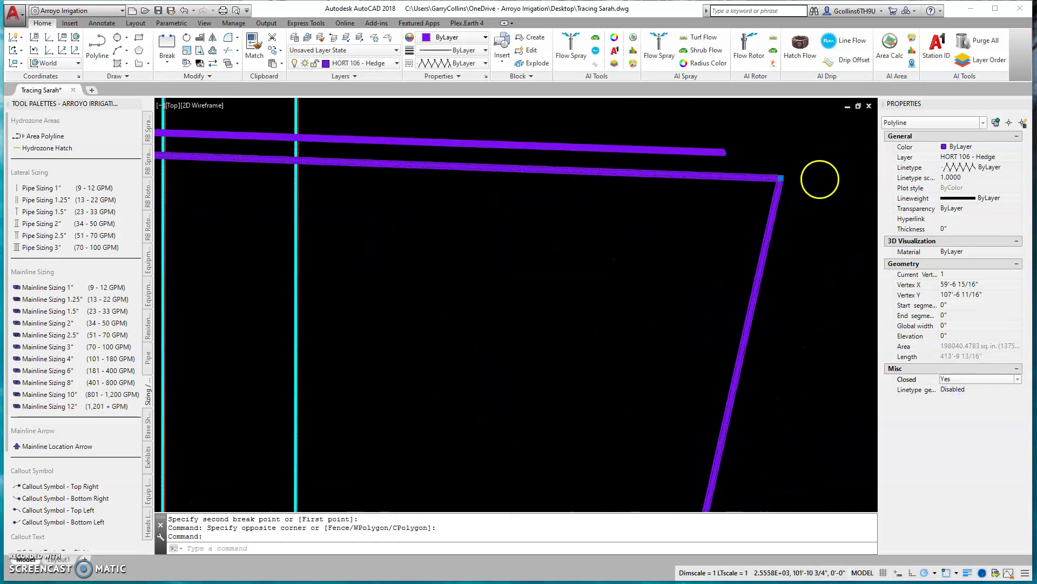
pyautogui.scroll(-5, 705, 181)
pyautogui.moveTo(364, 185); pyautogui.dragTo(763, 209, button='middle')
pyautogui.scroll(5, 622, 243)
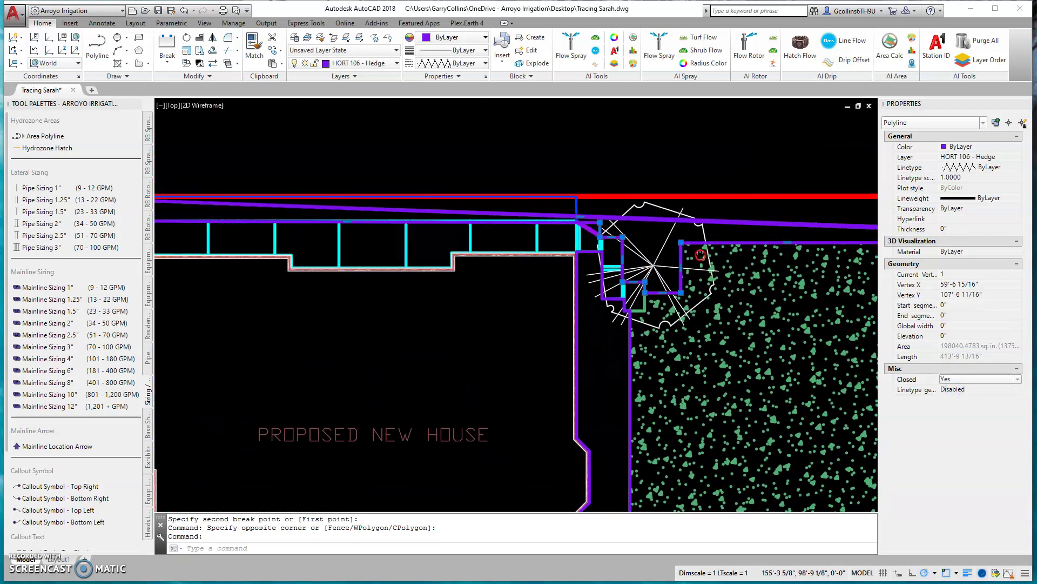
pyautogui.scroll(-2, 594, 237)
pyautogui.scroll(3, 528, 179)
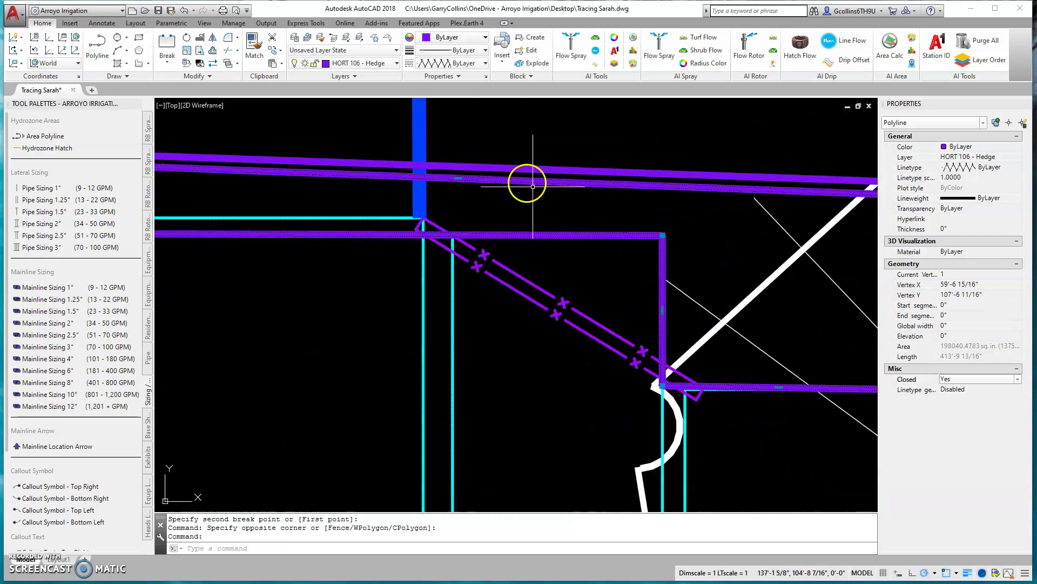
pyautogui.scroll(-3, 247, 201)
pyautogui.moveTo(248, 201); pyautogui.dragTo(598, 222, button='middle')
pyautogui.scroll(2, 847, 206)
pyautogui.scroll(3, 287, 216)
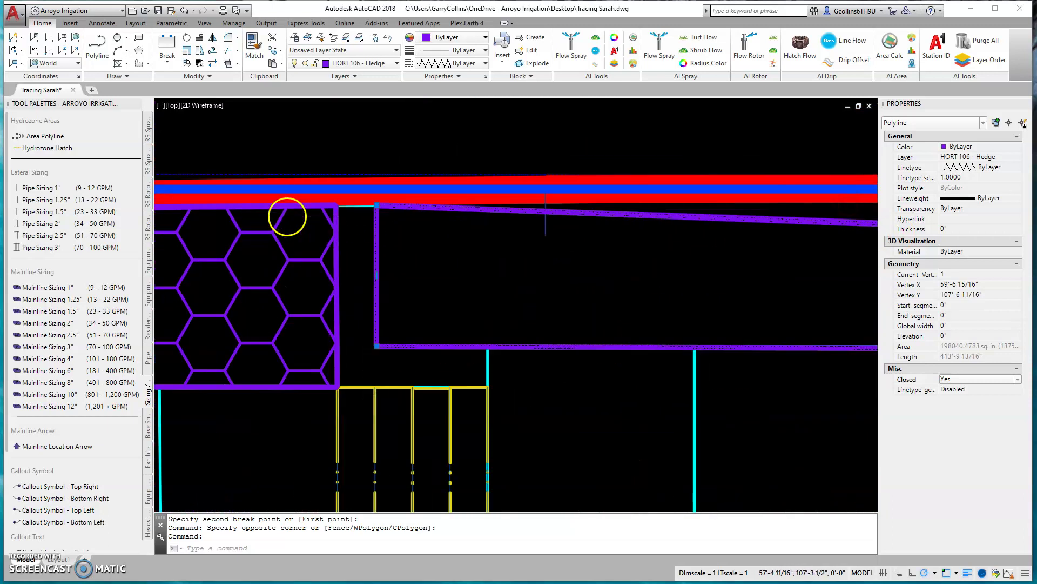
pyautogui.scroll(-7, 297, 222)
pyautogui.scroll(2, 671, 232)
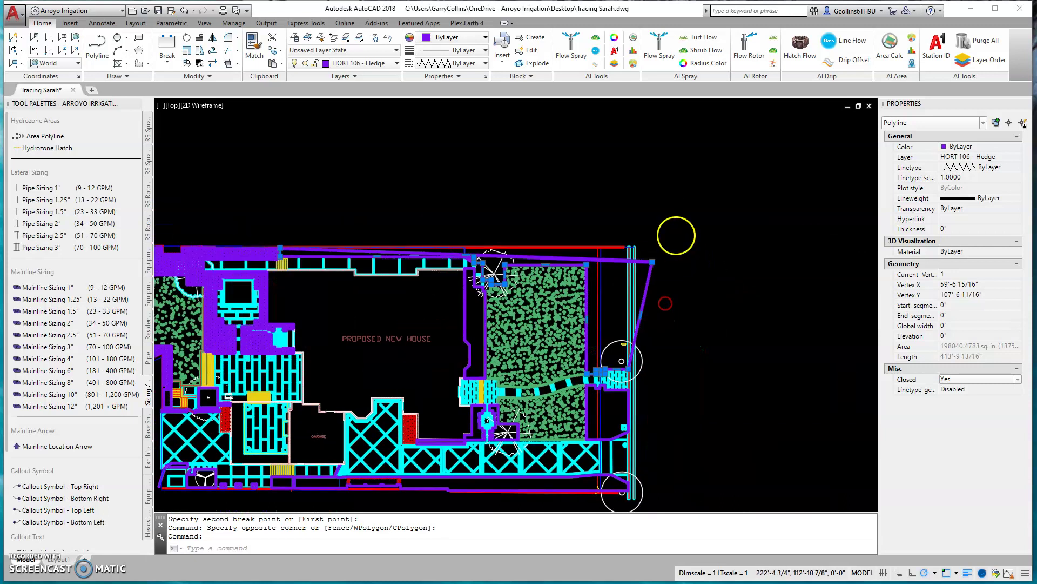
pyautogui.scroll(5, 486, 371)
pyautogui.moveTo(487, 371); pyautogui.dragTo(630, 220, button='middle')
# - Undo twice to revert the view change and reopen the 413'-9 13/16" hedge polyline
pyautogui.press('Escape')
pyautogui.write('U')
pyautogui.press('Return')
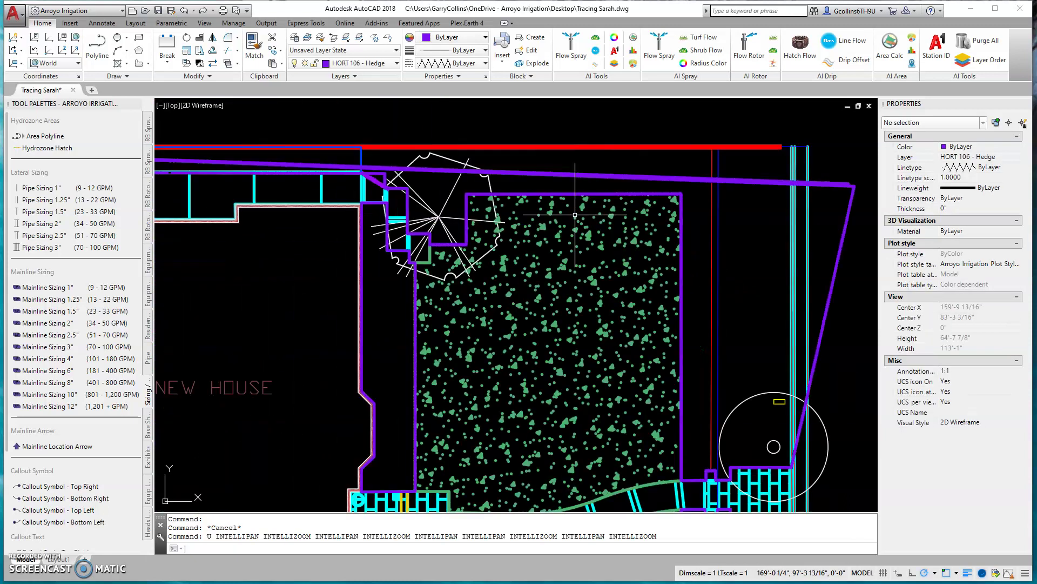
pyautogui.write('u')
pyautogui.press('Return')
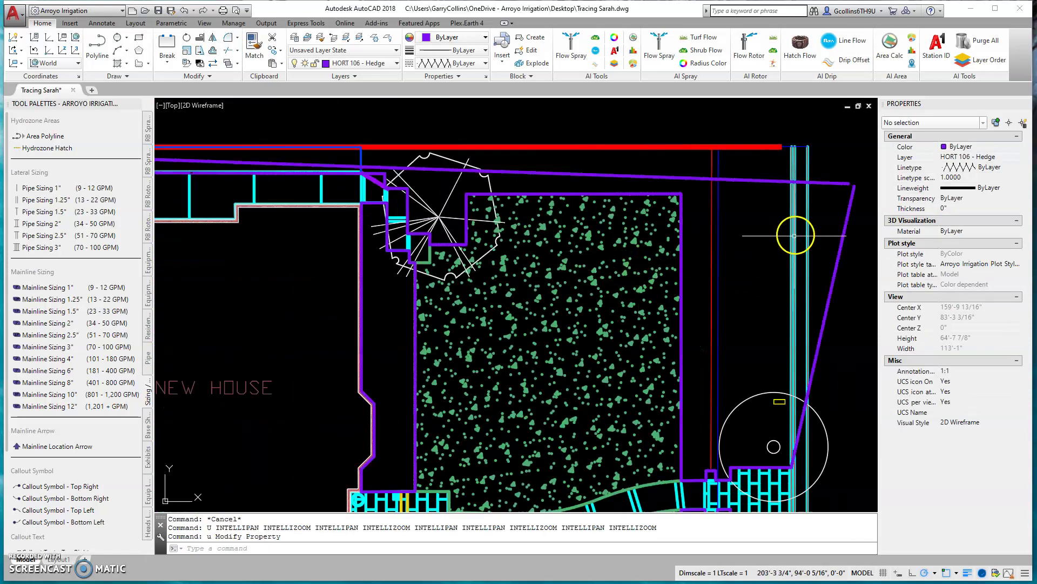
# - Select the purple horizontal and vertical hedge polylines, then clear the selection
pyautogui.click(829, 183)
pyautogui.scroll(-3, 716, 176)
pyautogui.scroll(3, 495, 201)
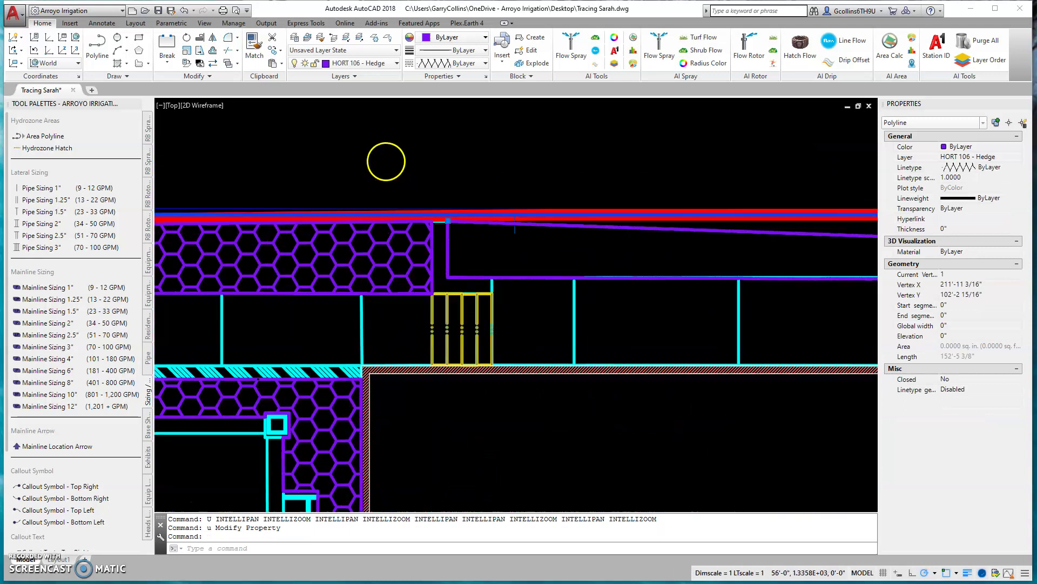
pyautogui.scroll(2, 475, 290)
pyautogui.scroll(2, 486, 319)
pyautogui.scroll(2, 476, 282)
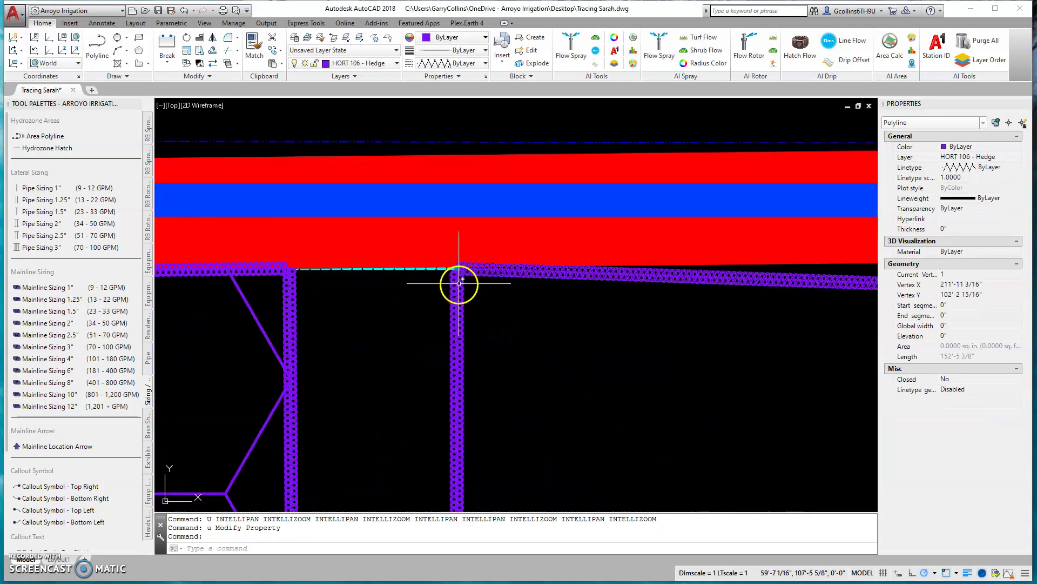
pyautogui.click(458, 283)
pyautogui.scroll(4, 470, 287)
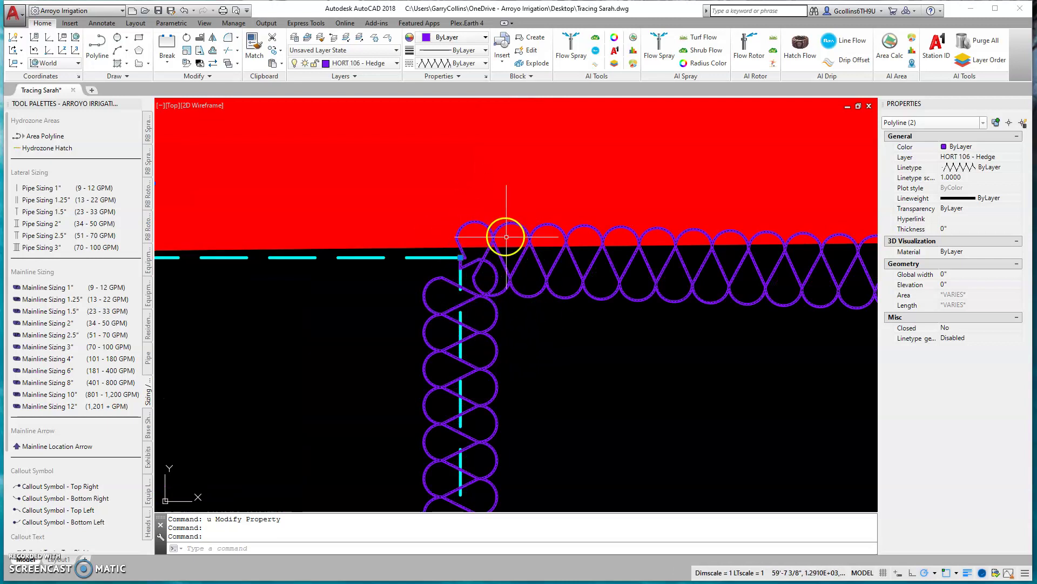
pyautogui.press('Escape')
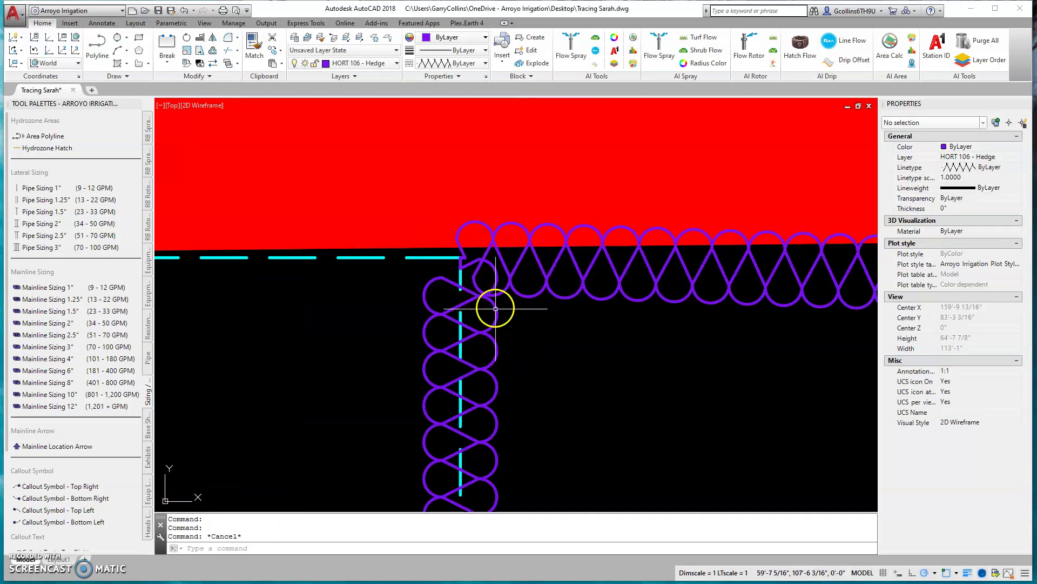
# - Stretch the hedge corner grip down and to the right
pyautogui.click(465, 299)
pyautogui.click(490, 288)
pyautogui.press('Escape')
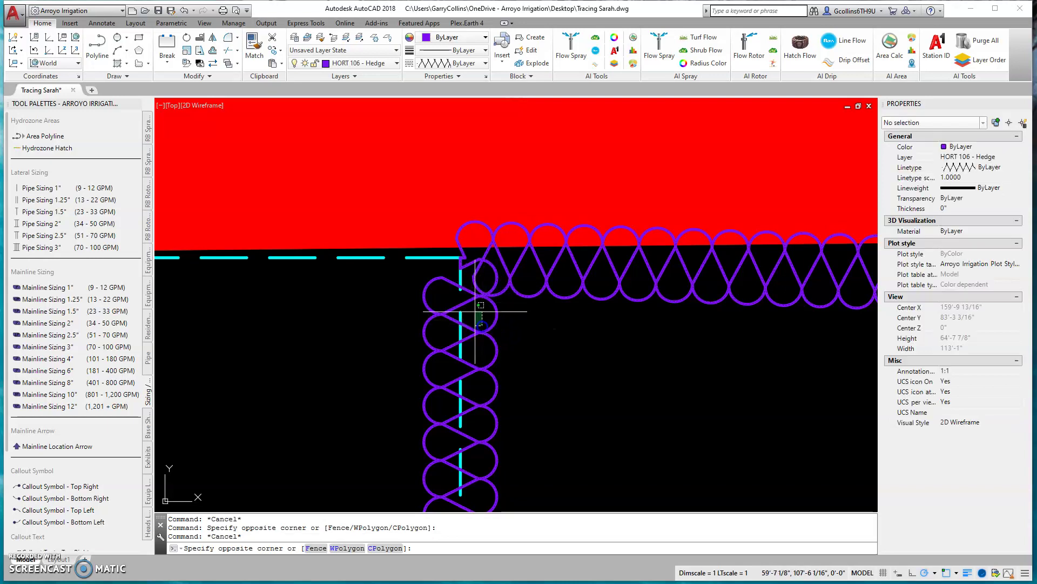
pyautogui.click(487, 265)
pyautogui.click(455, 260)
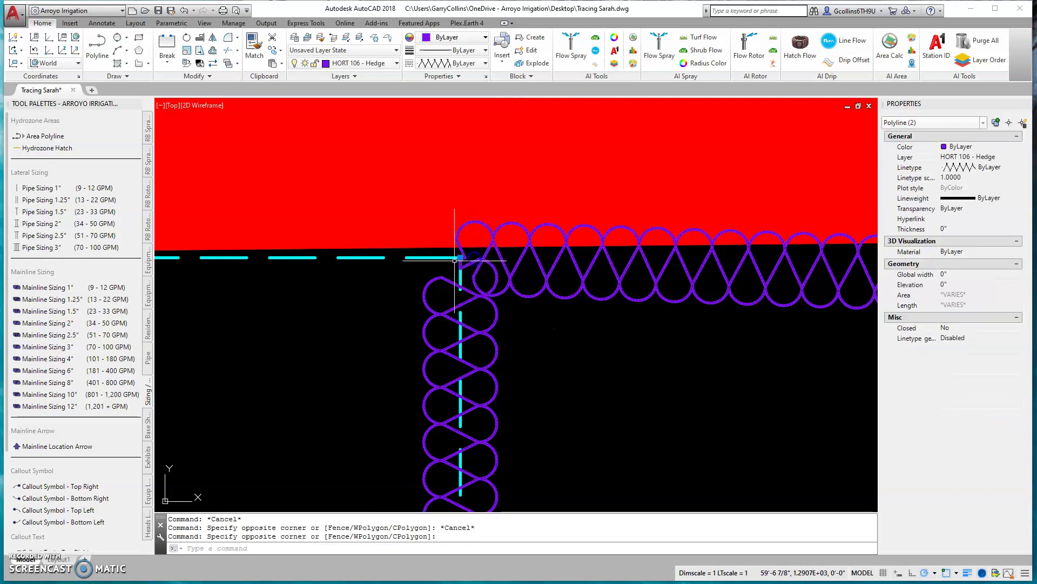
pyautogui.click(460, 258)
pyautogui.click(636, 349)
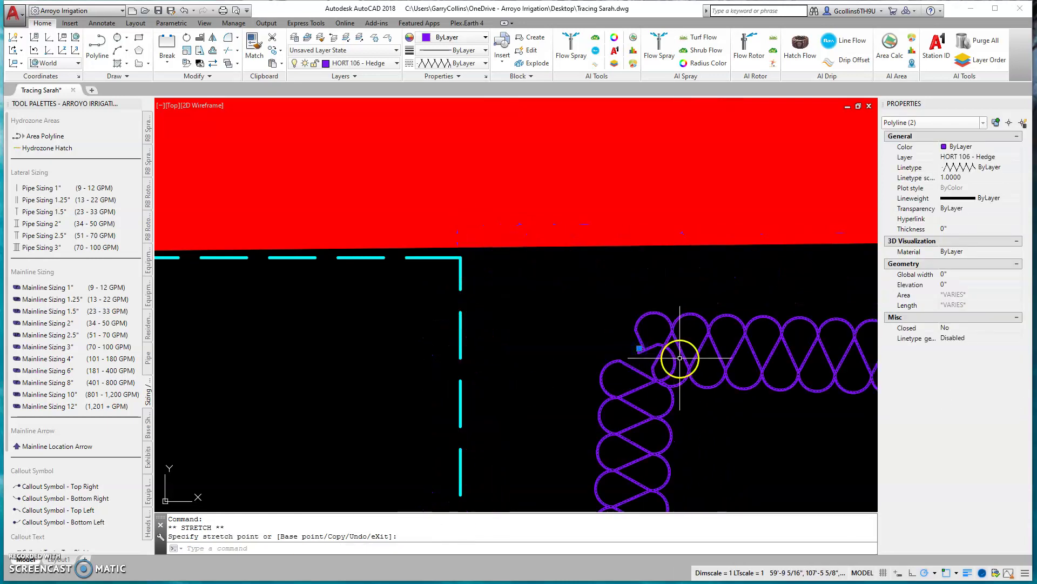
pyautogui.press('Escape')
pyautogui.click(672, 402)
pyautogui.press('Escape')
pyautogui.scroll(10, 406, 321)
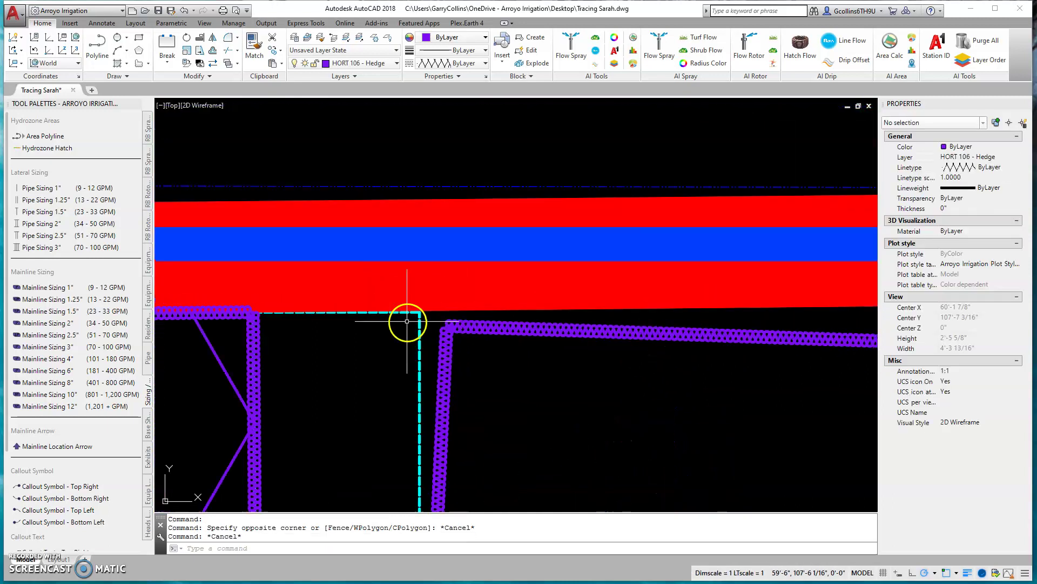
# - Break the horizontal hedge polyline with BR and erase the short cut-off piece
pyautogui.write('br')
pyautogui.press('Return')
pyautogui.click(556, 326)
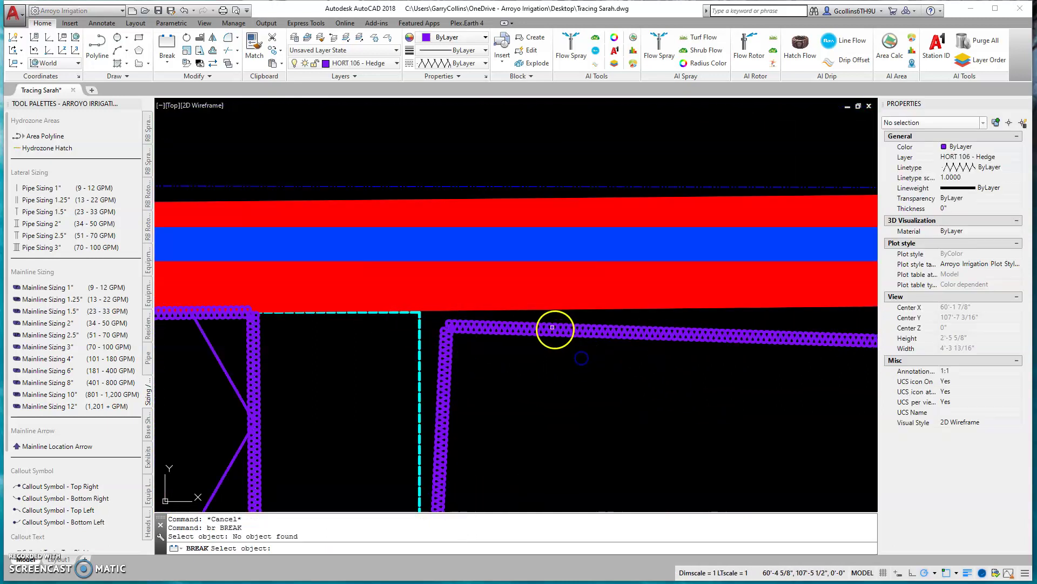
pyautogui.click(553, 328)
pyautogui.click(503, 328)
pyautogui.click(503, 328)
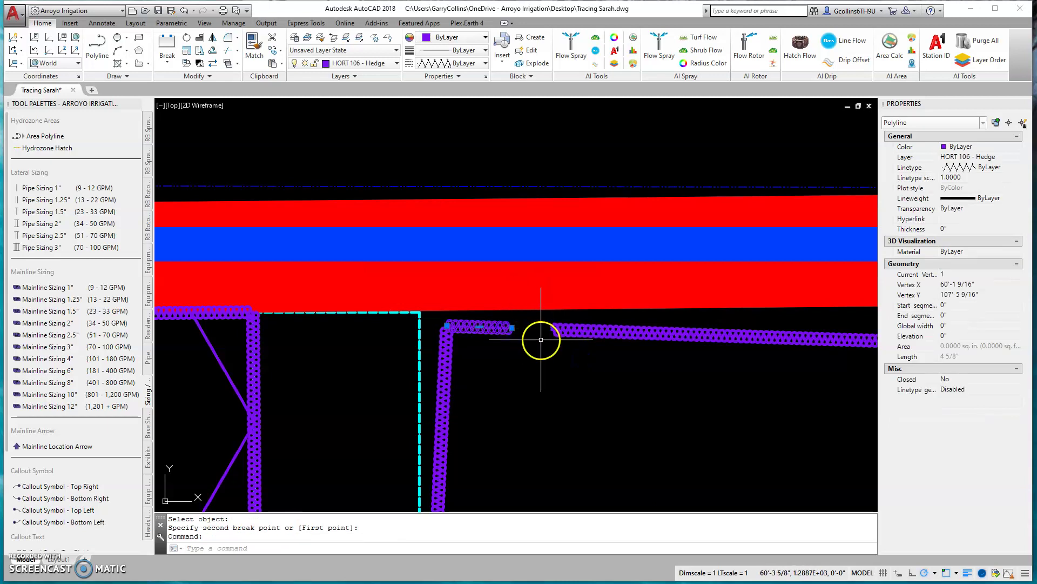
pyautogui.press('Delete')
# - Stretch the horizontal hedge's left end over to the vertical hedge's corner
pyautogui.click(438, 360)
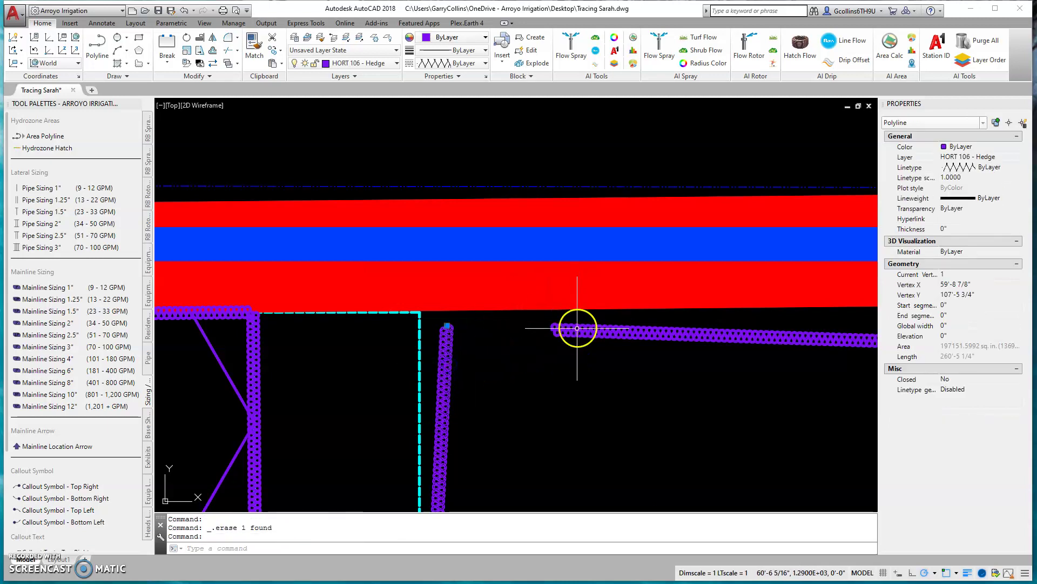
pyautogui.click(577, 328)
pyautogui.click(552, 328)
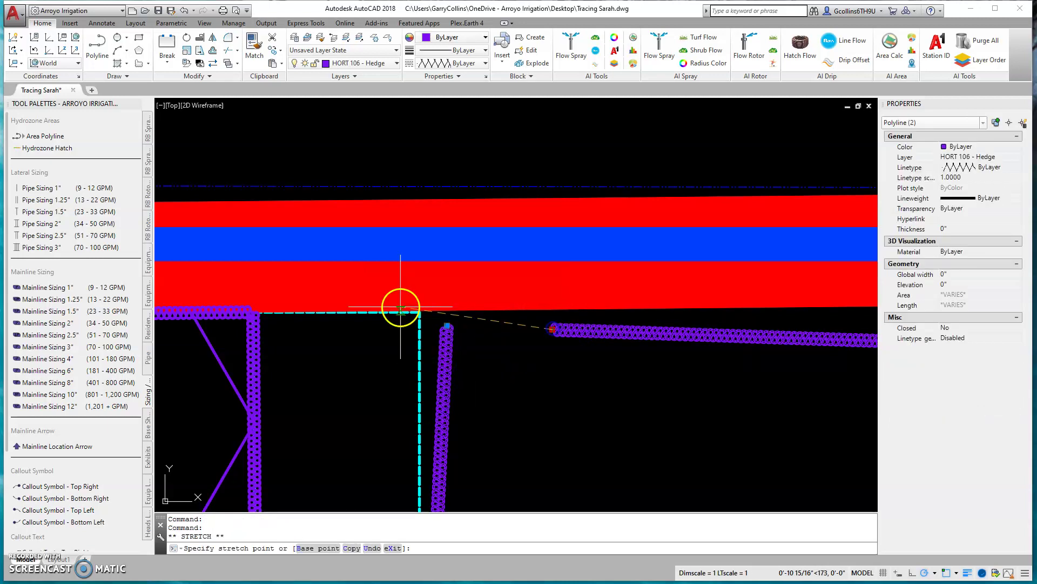
pyautogui.click(447, 325)
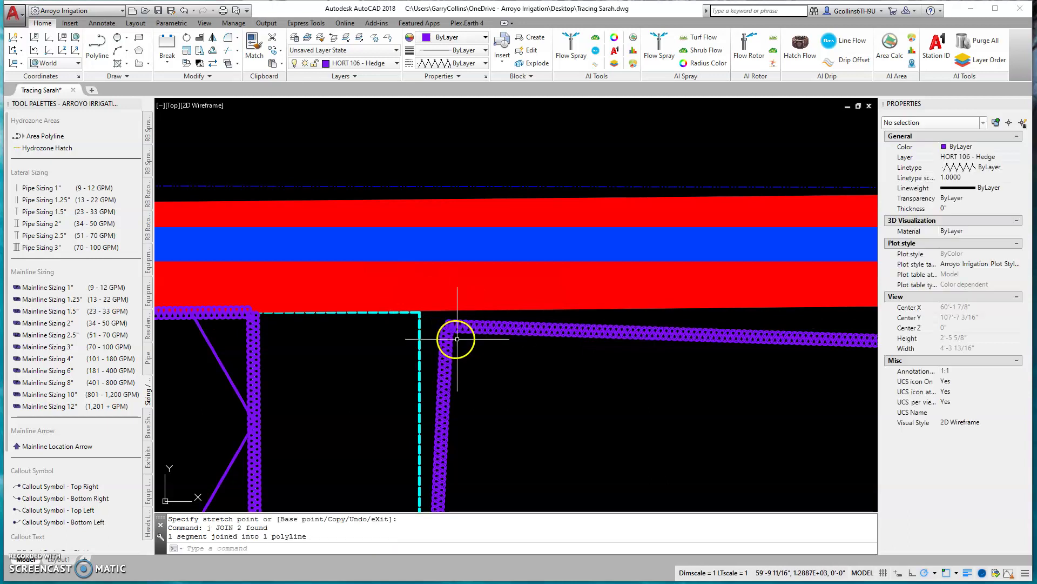
# - Join the two hedge polylines with J into one open polyline
pyautogui.write('j')
pyautogui.press('Return')
pyautogui.scroll(-6, 341, 325)
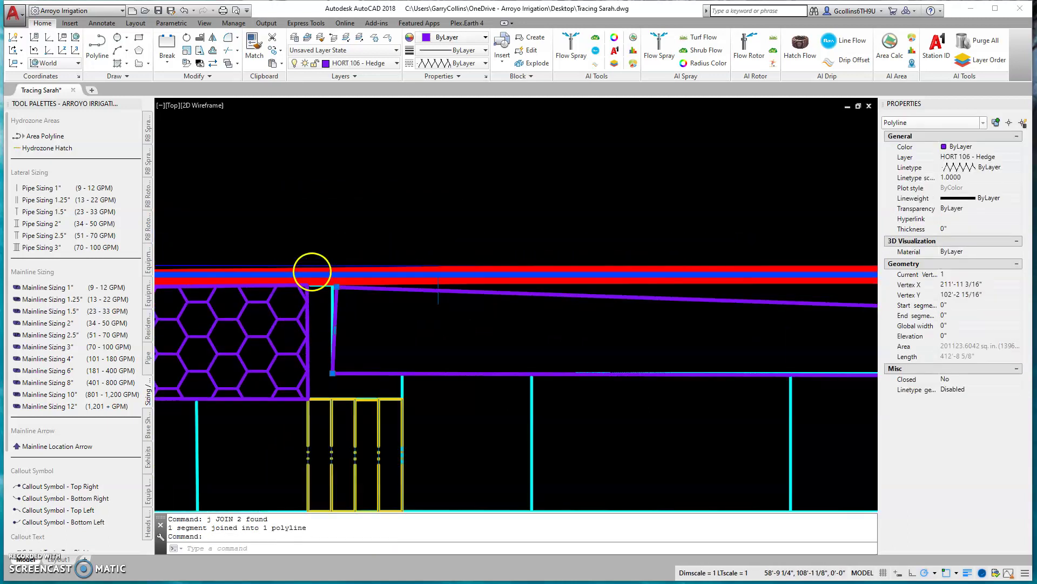
pyautogui.scroll(-3, 630, 374)
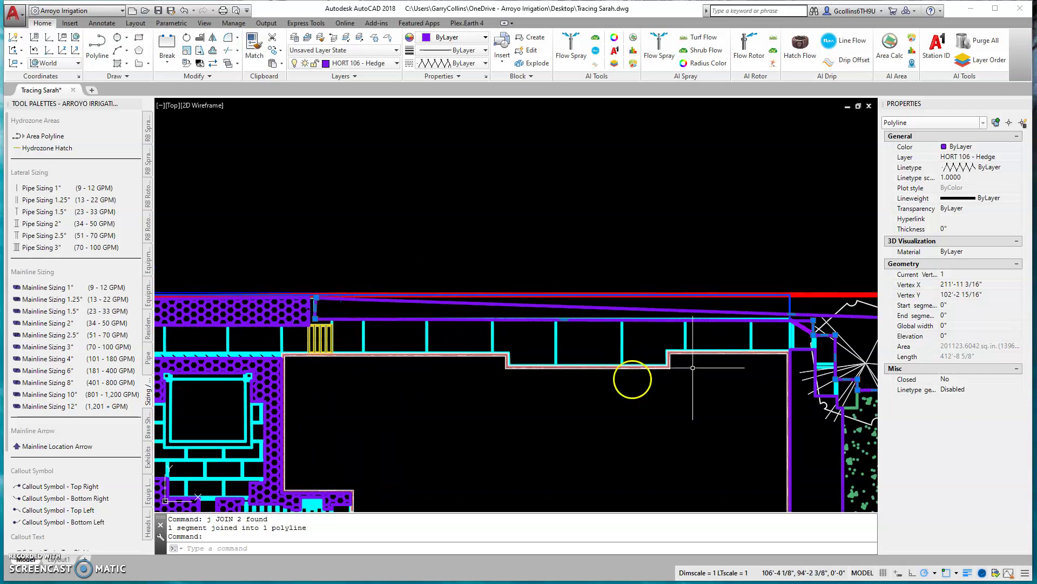
pyautogui.moveTo(630, 375); pyautogui.dragTo(149, 302, button='middle')
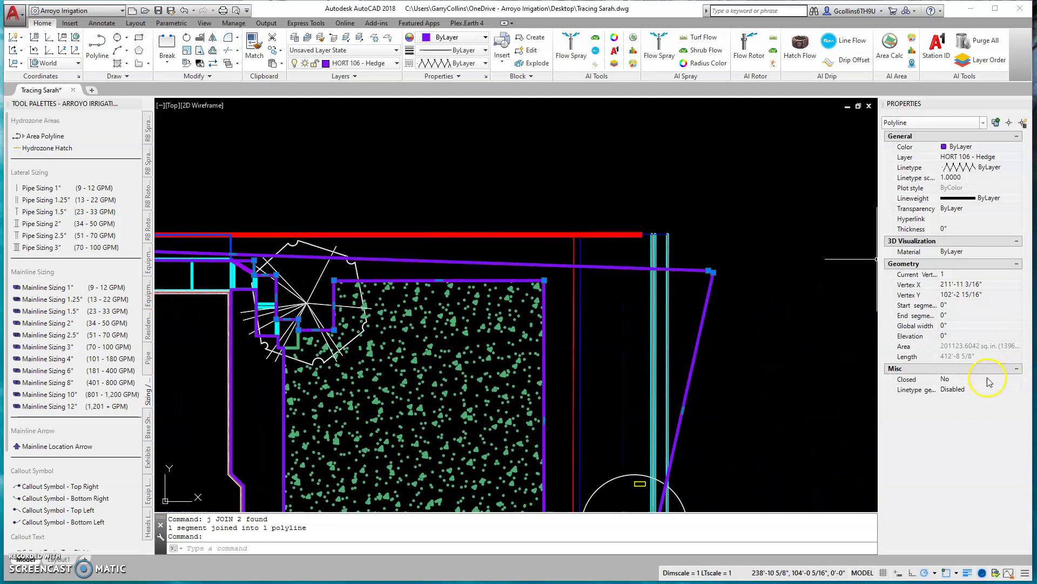
# - Set the hedge polyline to Closed and remove its extra end vertex
pyautogui.click(989, 398)
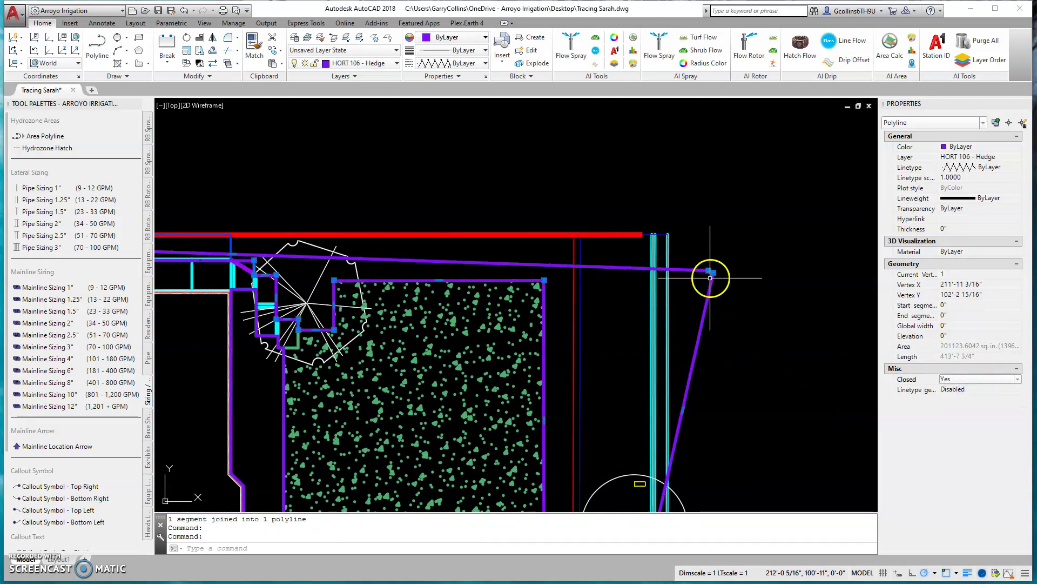
pyautogui.moveTo(714, 275)
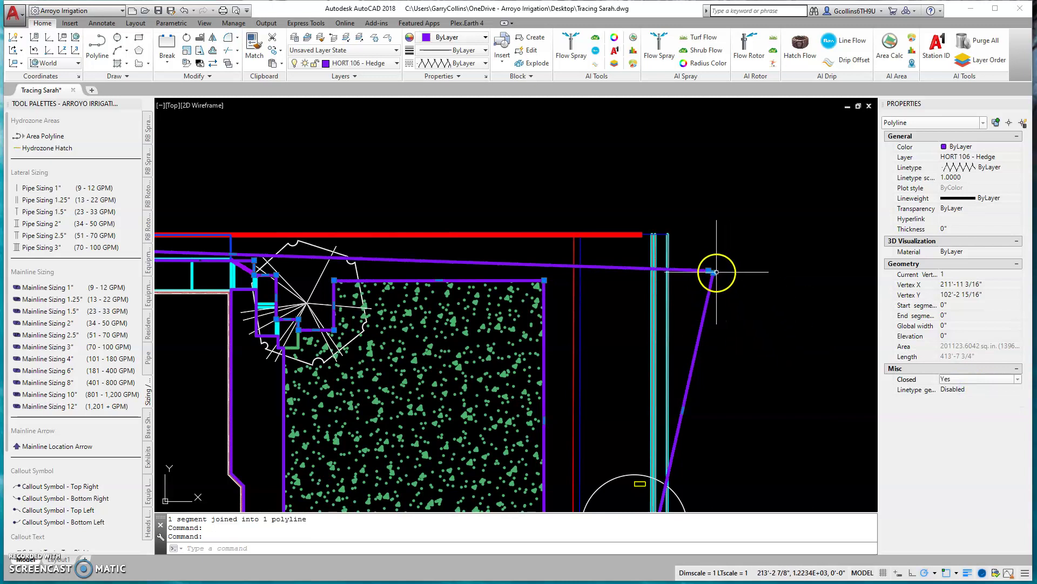
pyautogui.click(737, 317)
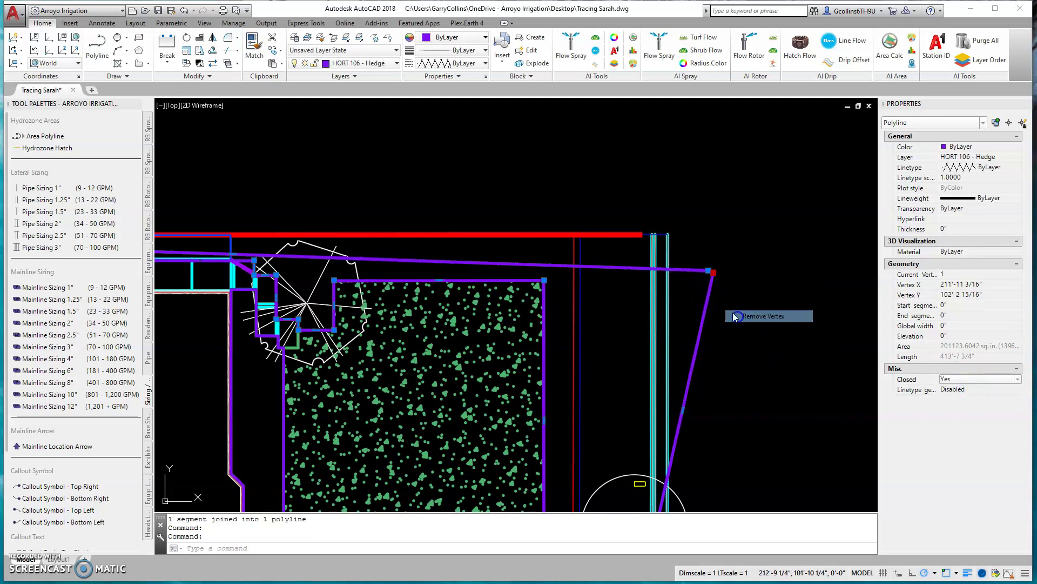
# - Move the hedge's corner vertices up to the red boundary line's top-right corner
pyautogui.click(711, 272)
pyautogui.click(711, 272)
pyautogui.scroll(8, 572, 237)
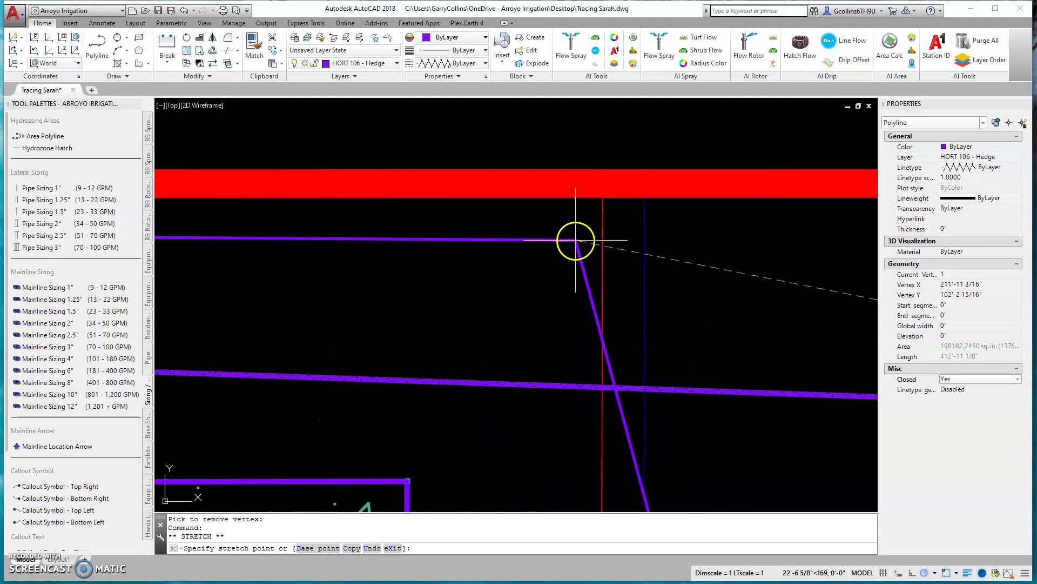
pyautogui.click(603, 198)
pyautogui.scroll(-5, 620, 157)
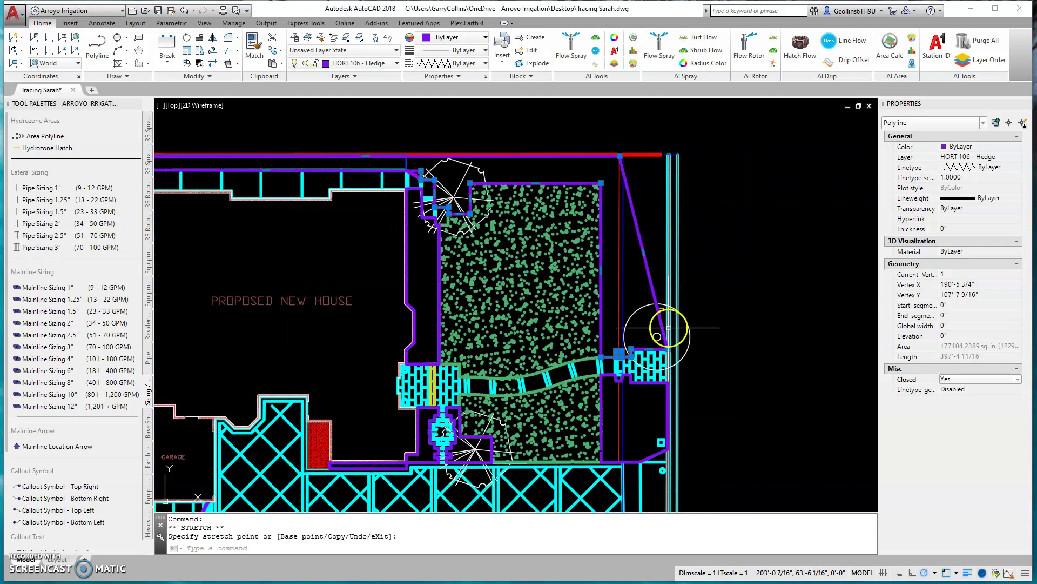
pyautogui.click(620, 156)
pyautogui.scroll(6, 670, 157)
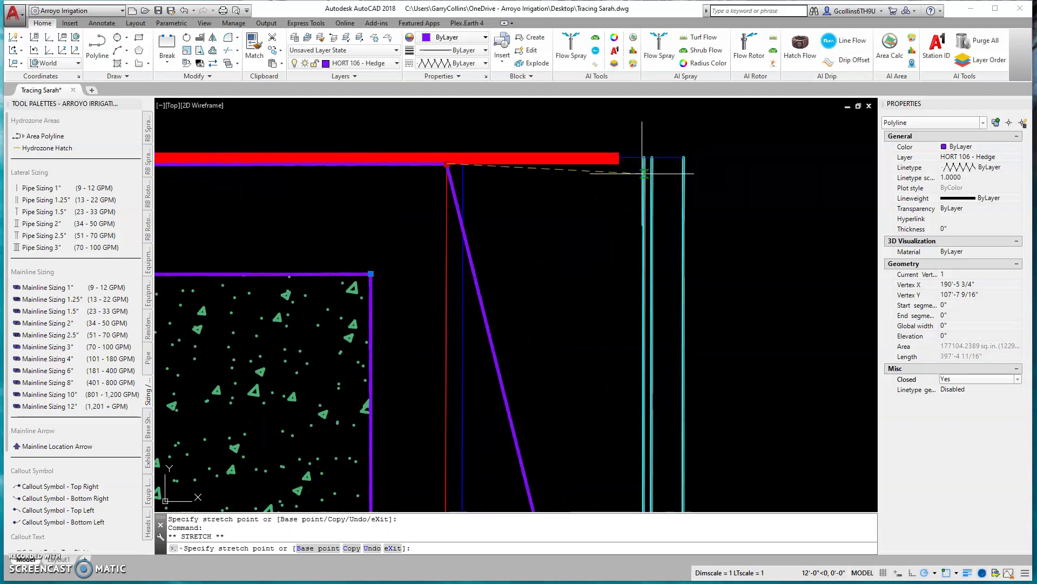
pyautogui.click(644, 168)
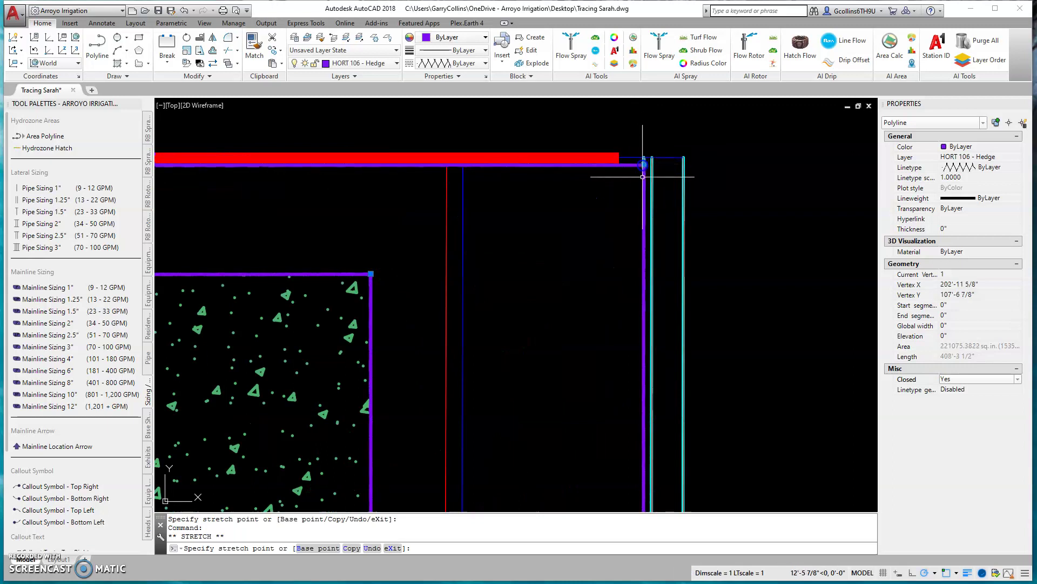
pyautogui.click(336, 126)
pyautogui.press('Escape')
pyautogui.press('Escape')
# - Hatch the closed hedge outline with ANSI31
pyautogui.click(117, 63)
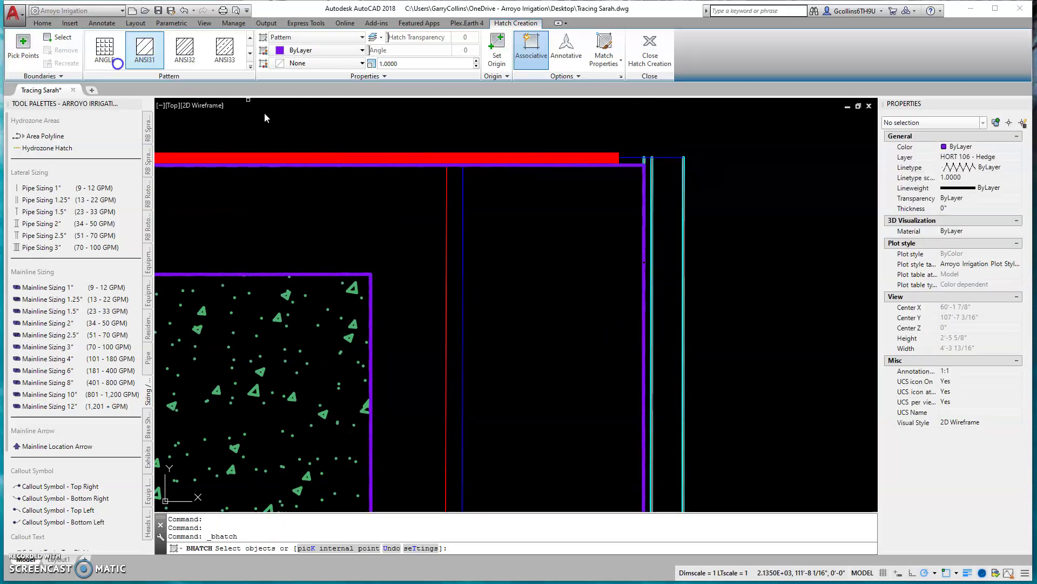
pyautogui.click(629, 164)
pyautogui.press('Return')
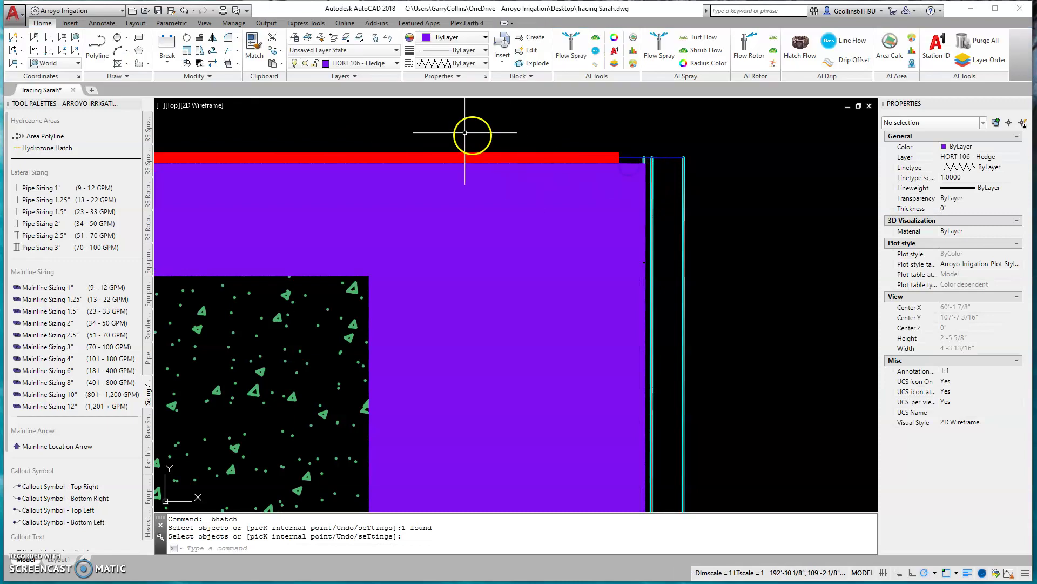
# - Measure the new hatch with Hatch Flow: 1,536 sq ft (0.036 acres)
pyautogui.click(802, 54)
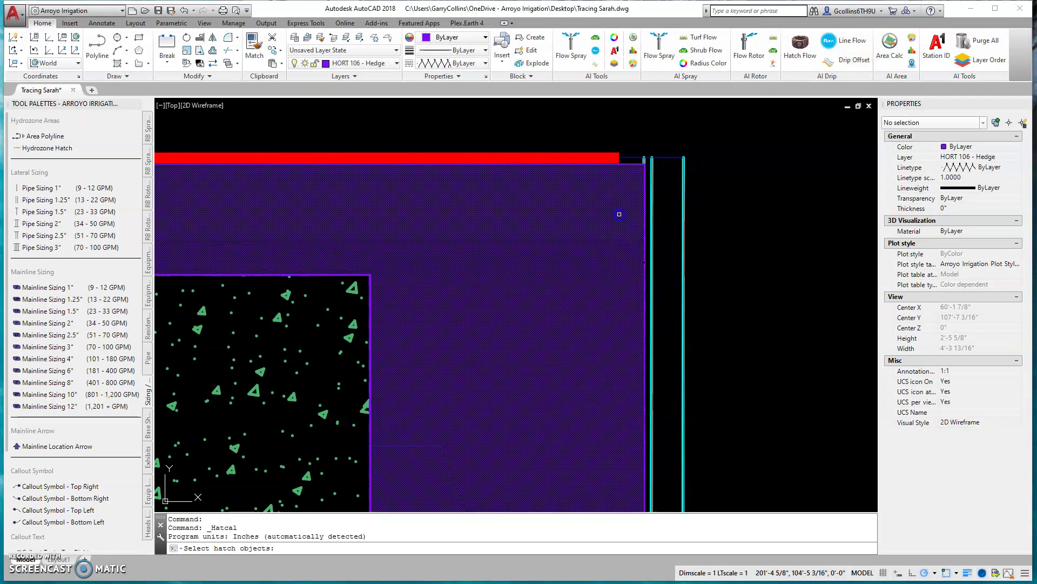
pyautogui.click(619, 214)
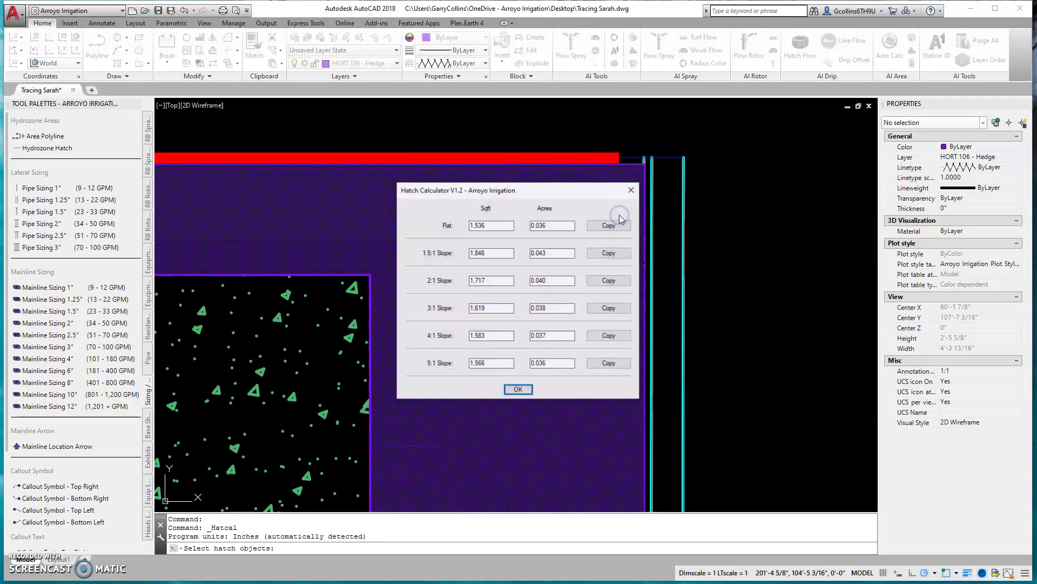
pyautogui.click(632, 190)
pyautogui.click(596, 343)
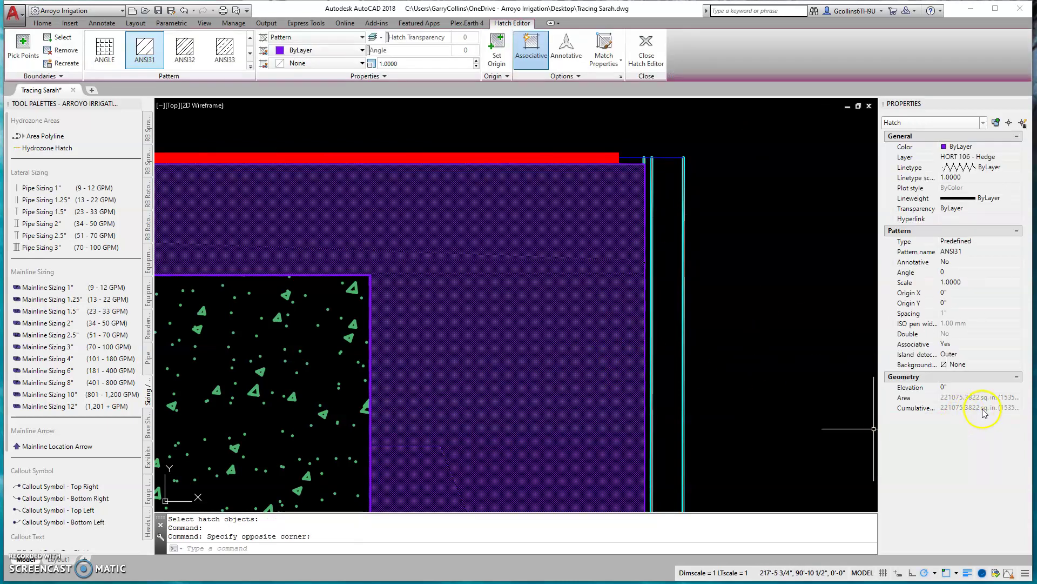
pyautogui.press('Escape')
pyautogui.scroll(-5, 523, 347)
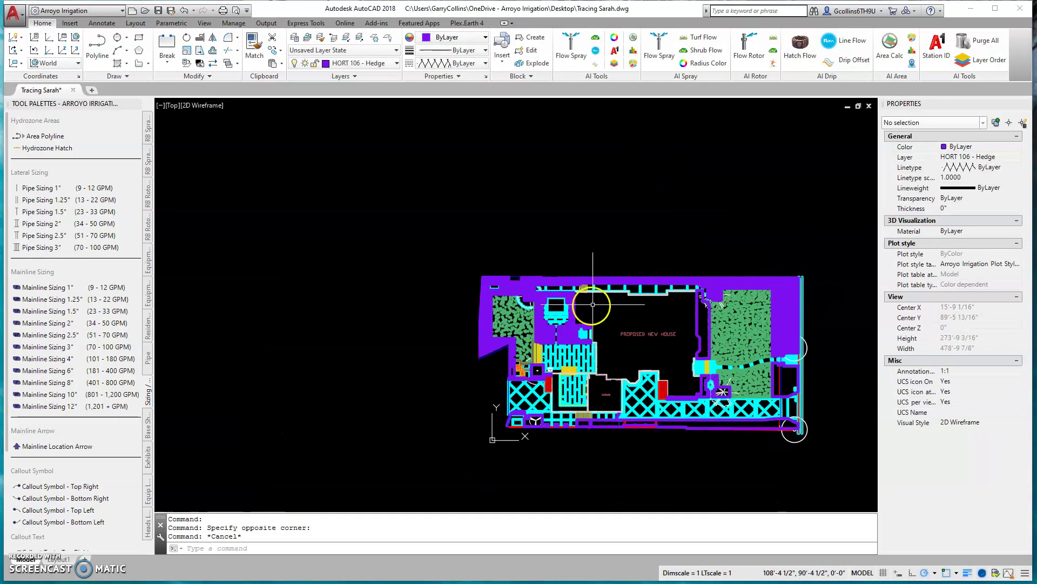
pyautogui.scroll(5, 595, 382)
# - Match the new hatch to an existing hedge hatch's honeycomb pattern
pyautogui.click(260, 46)
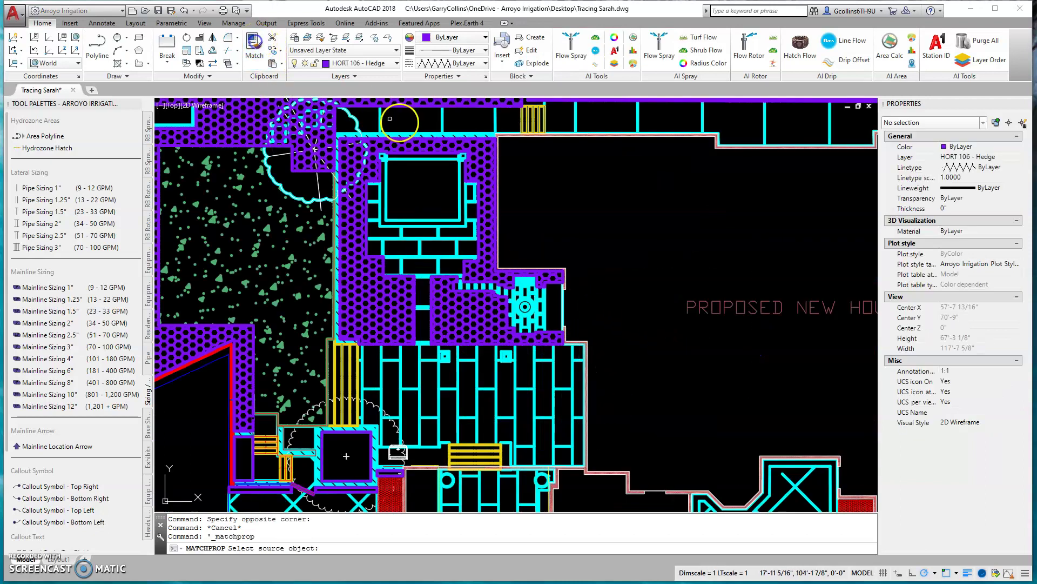
pyautogui.click(483, 147)
pyautogui.scroll(-2, 527, 205)
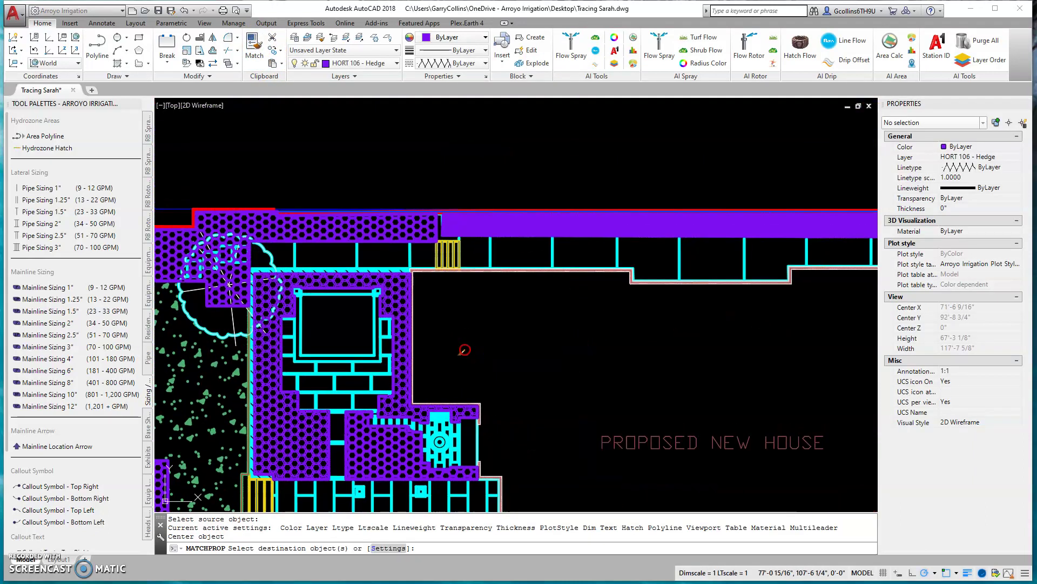
pyautogui.click(614, 231)
pyautogui.press('Return')
# - Save the drawing with Ctrl+S
pyautogui.scroll(-6, 341, 198)
pyautogui.scroll(4, 379, 216)
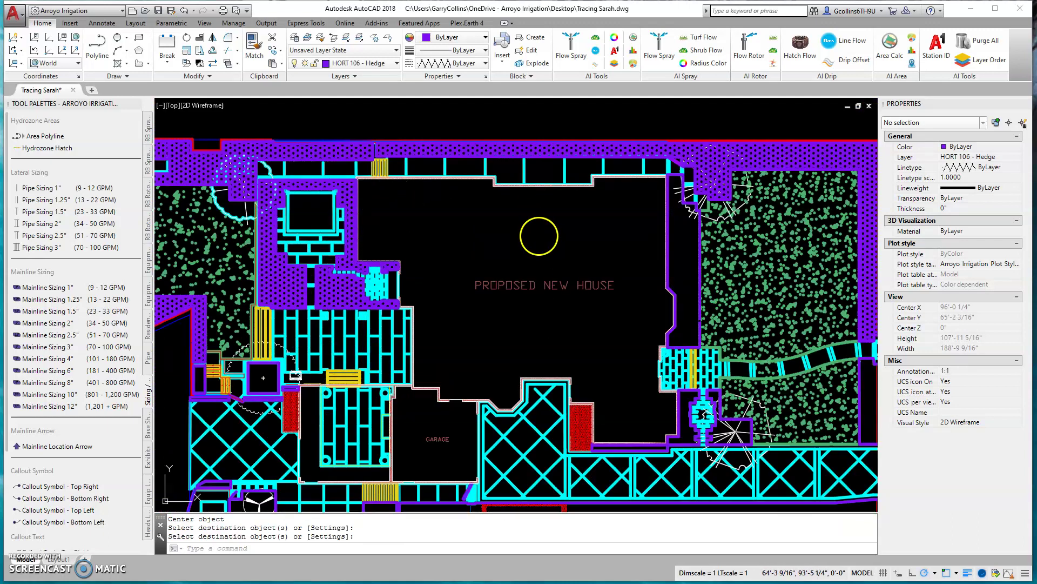
pyautogui.hotkey('ctrl', 's')
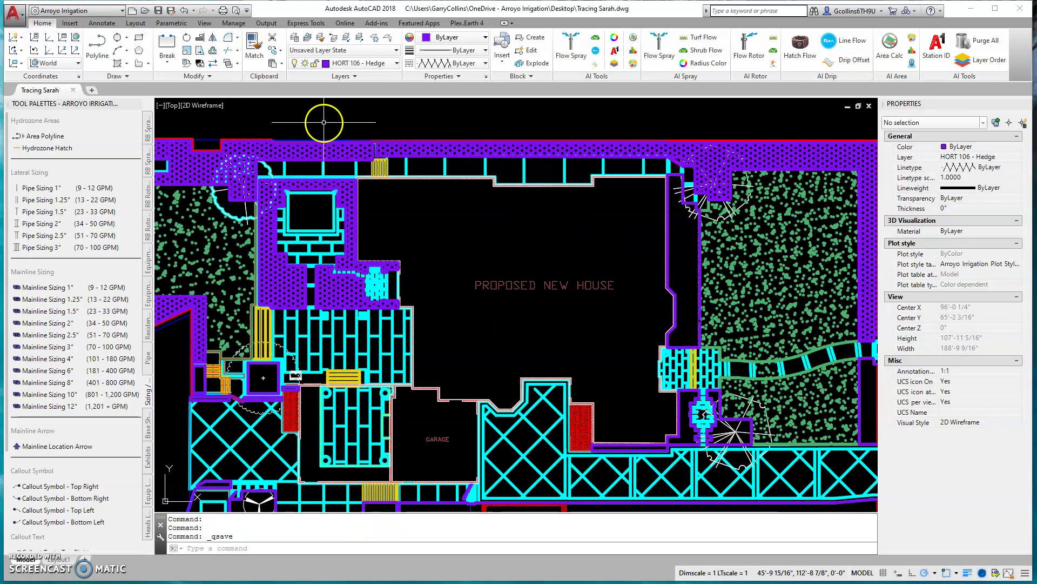